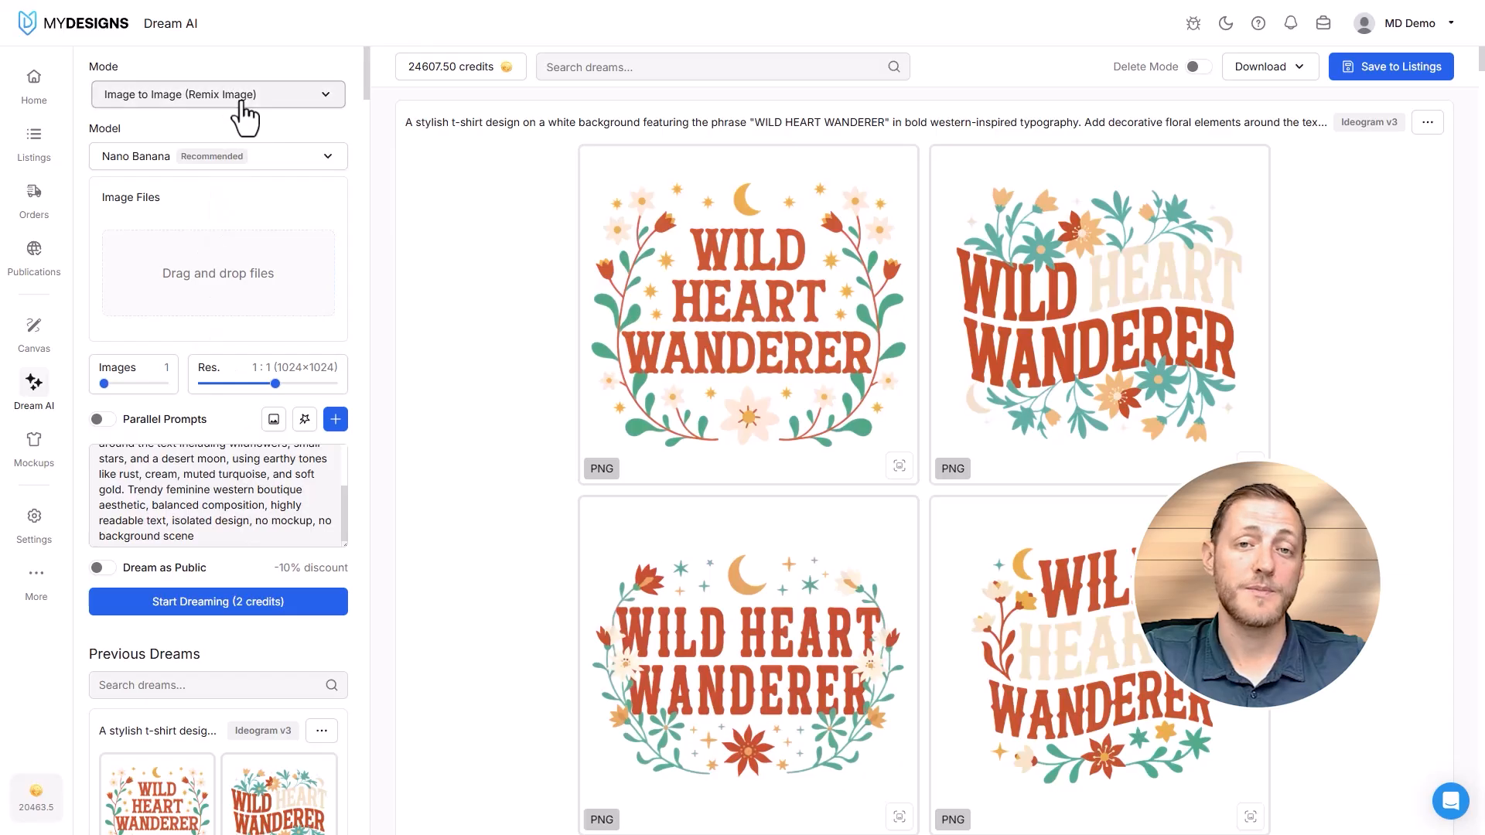
# - Switch the generation mode to Image to Image (Edit Image)
pyautogui.click(242, 104)
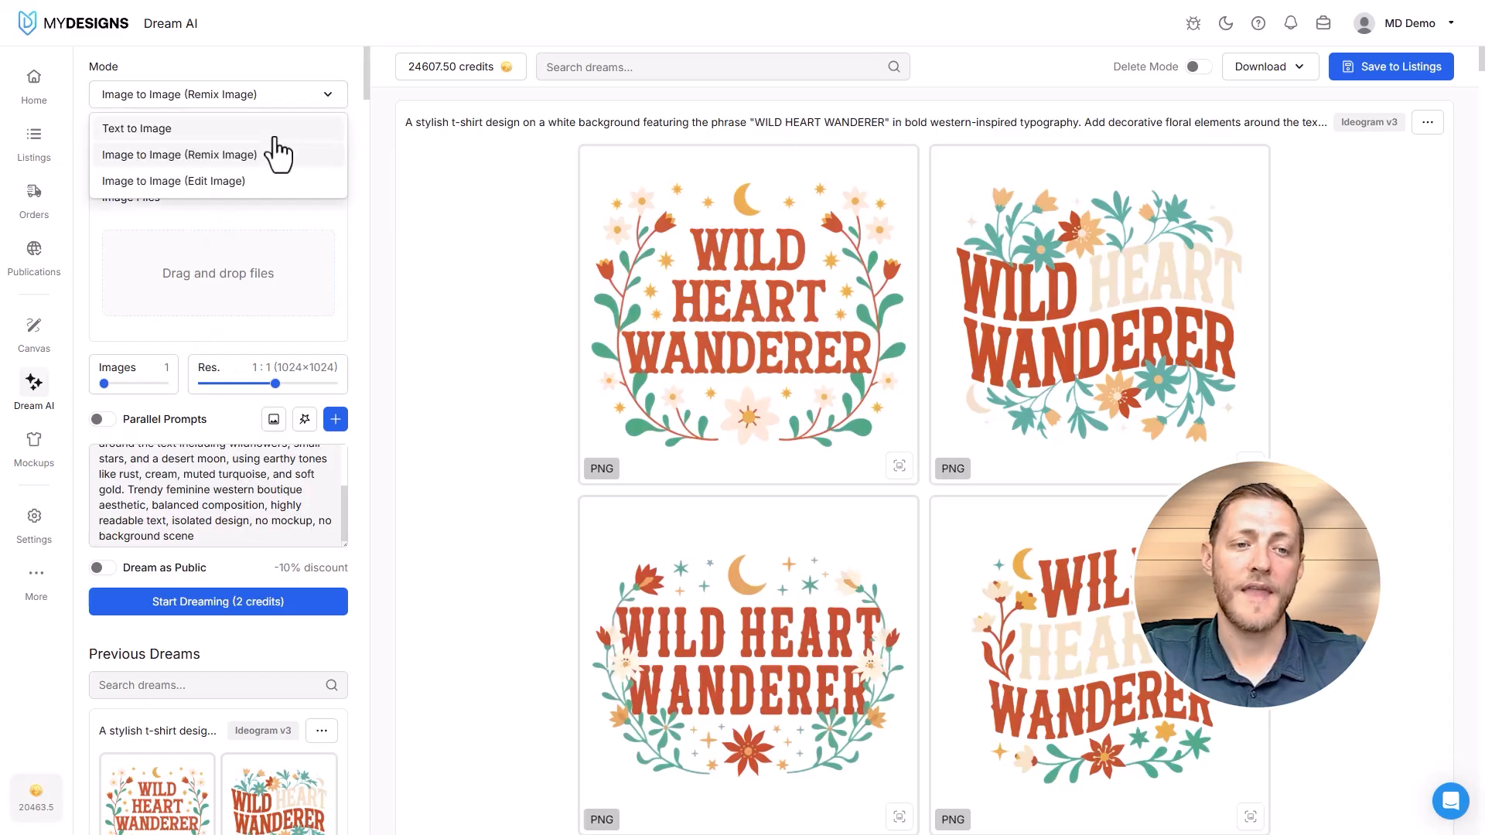
pyautogui.click(190, 182)
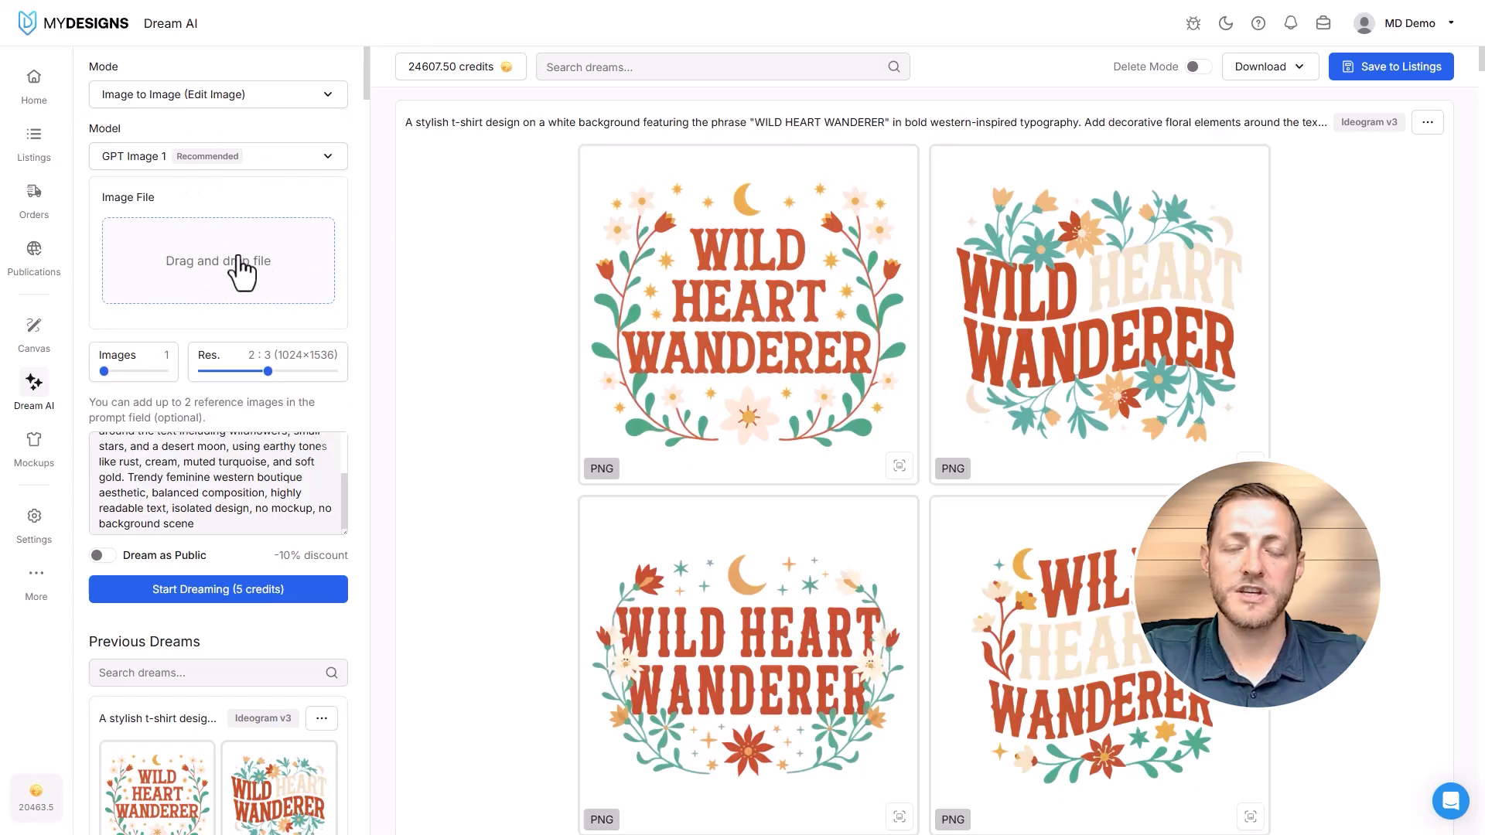
pyautogui.click(210, 89)
pyautogui.click(236, 184)
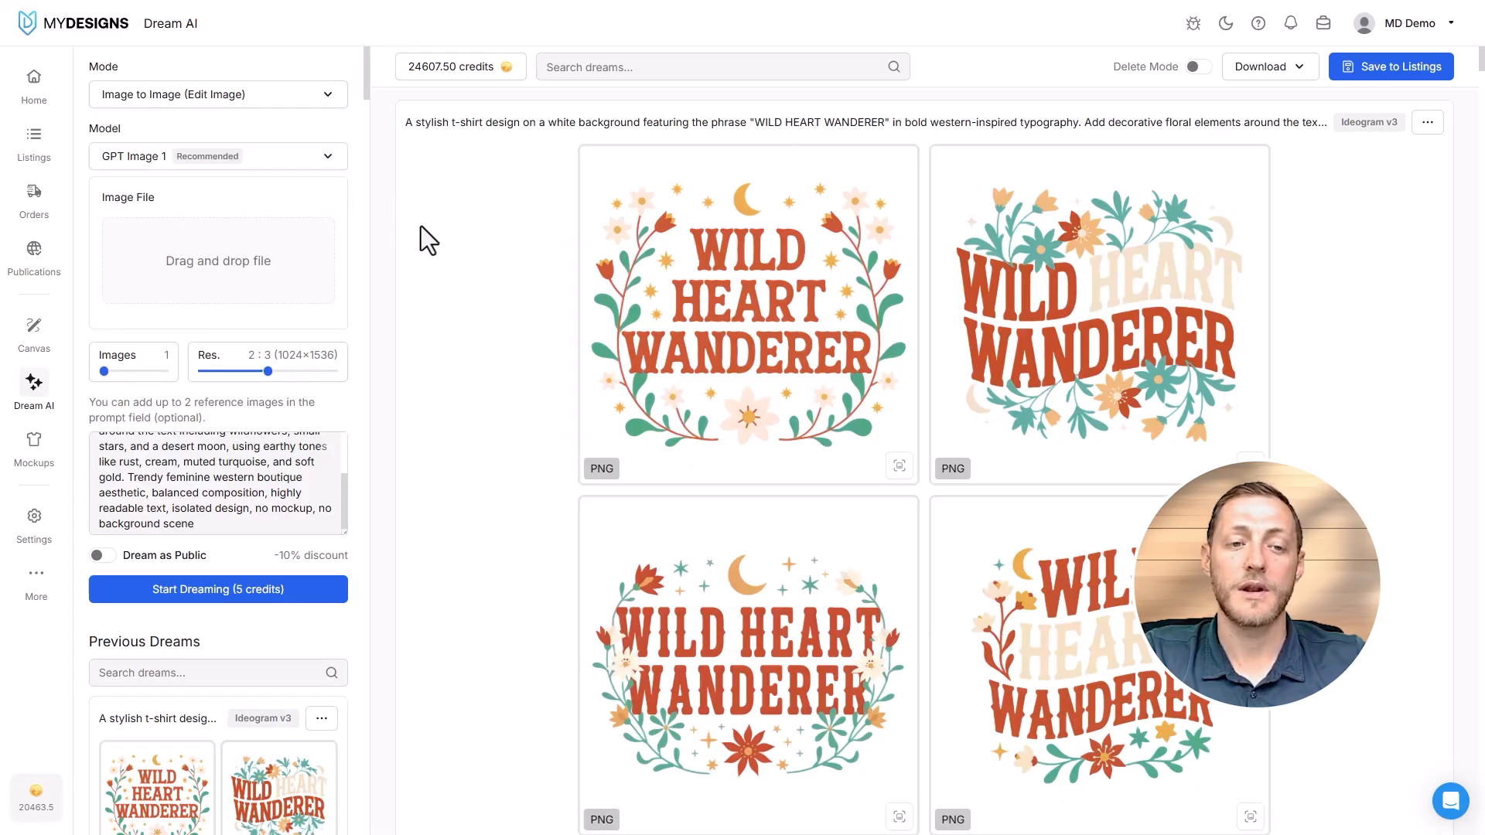
# - Set the generation mode to Text to Image and choose the Recraft v3 model
pyautogui.click(235, 92)
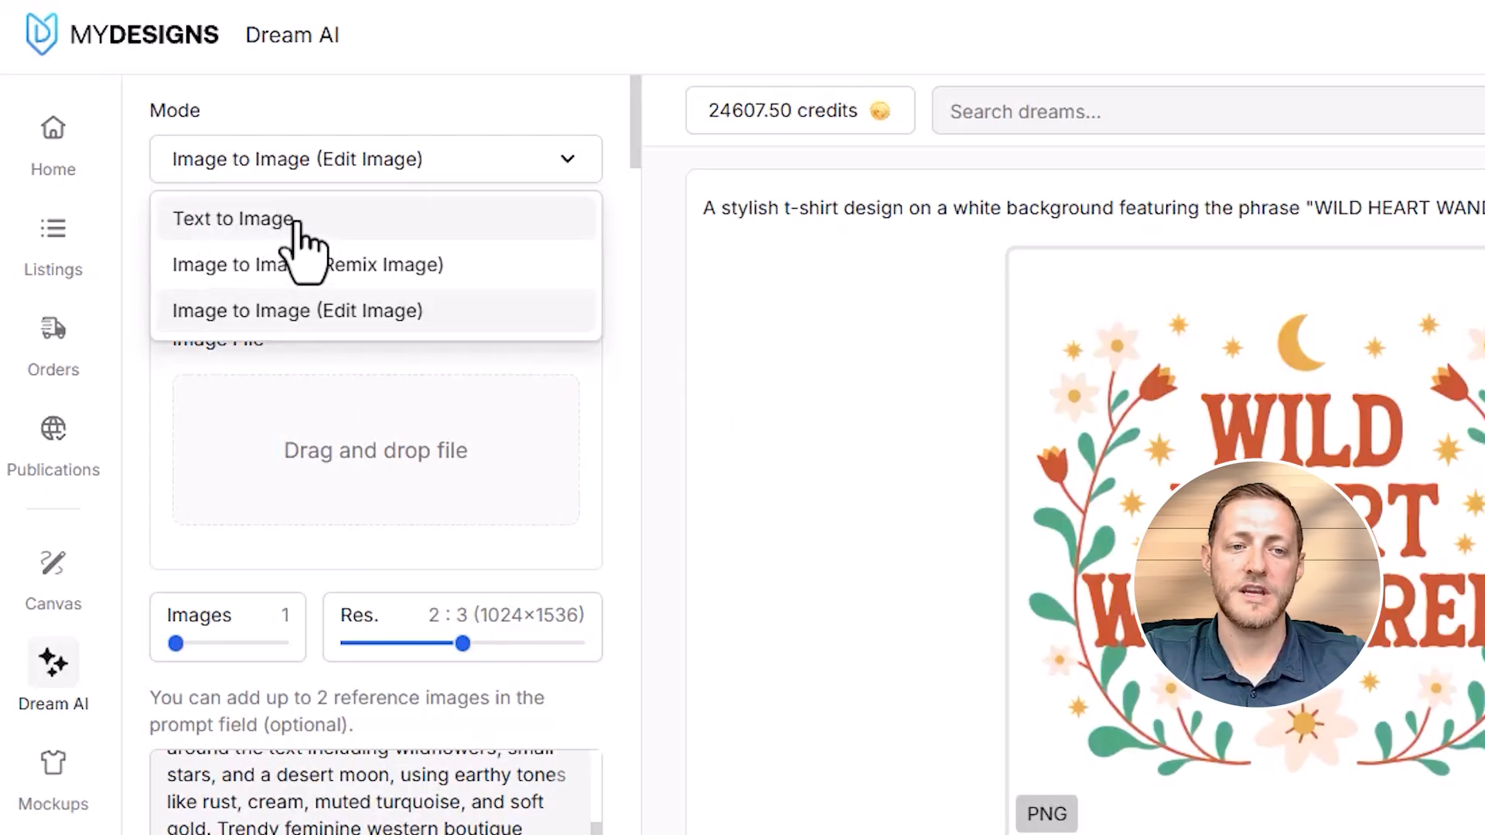
pyautogui.click(282, 224)
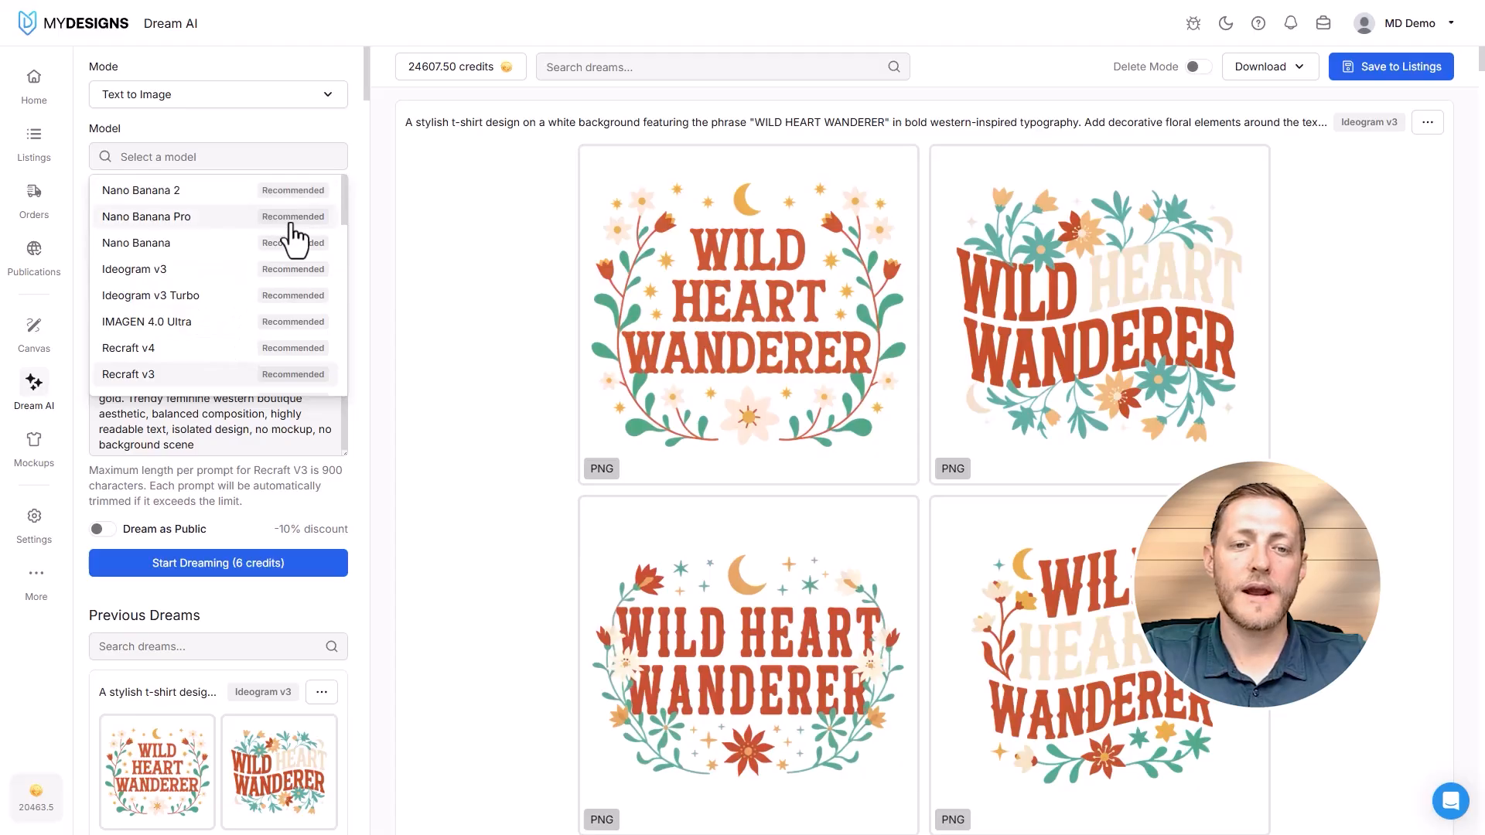
pyautogui.scroll(-3, 249, 286)
pyautogui.scroll(-3, 251, 282)
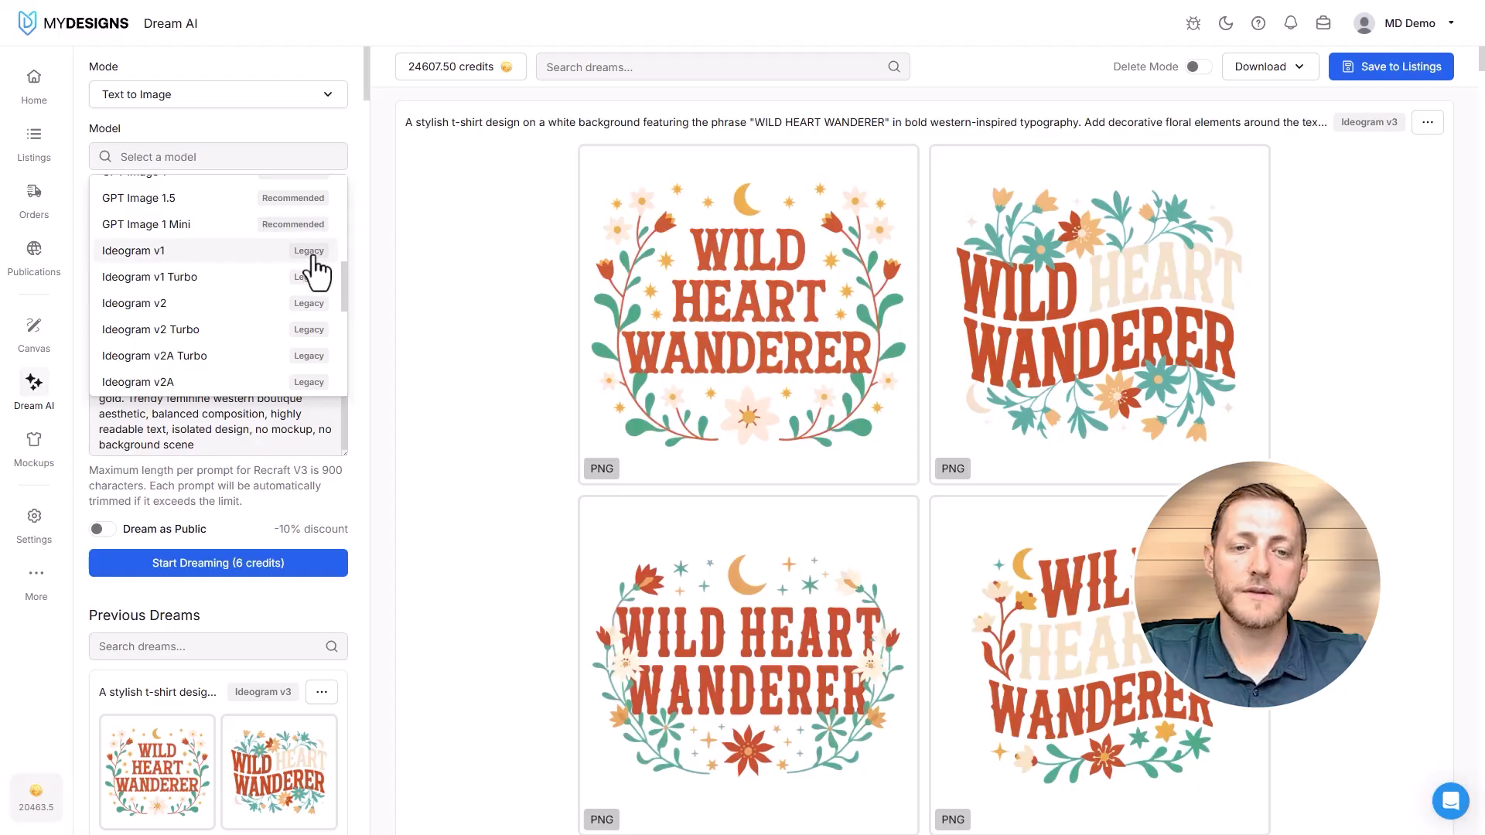
pyautogui.scroll(-5, 302, 287)
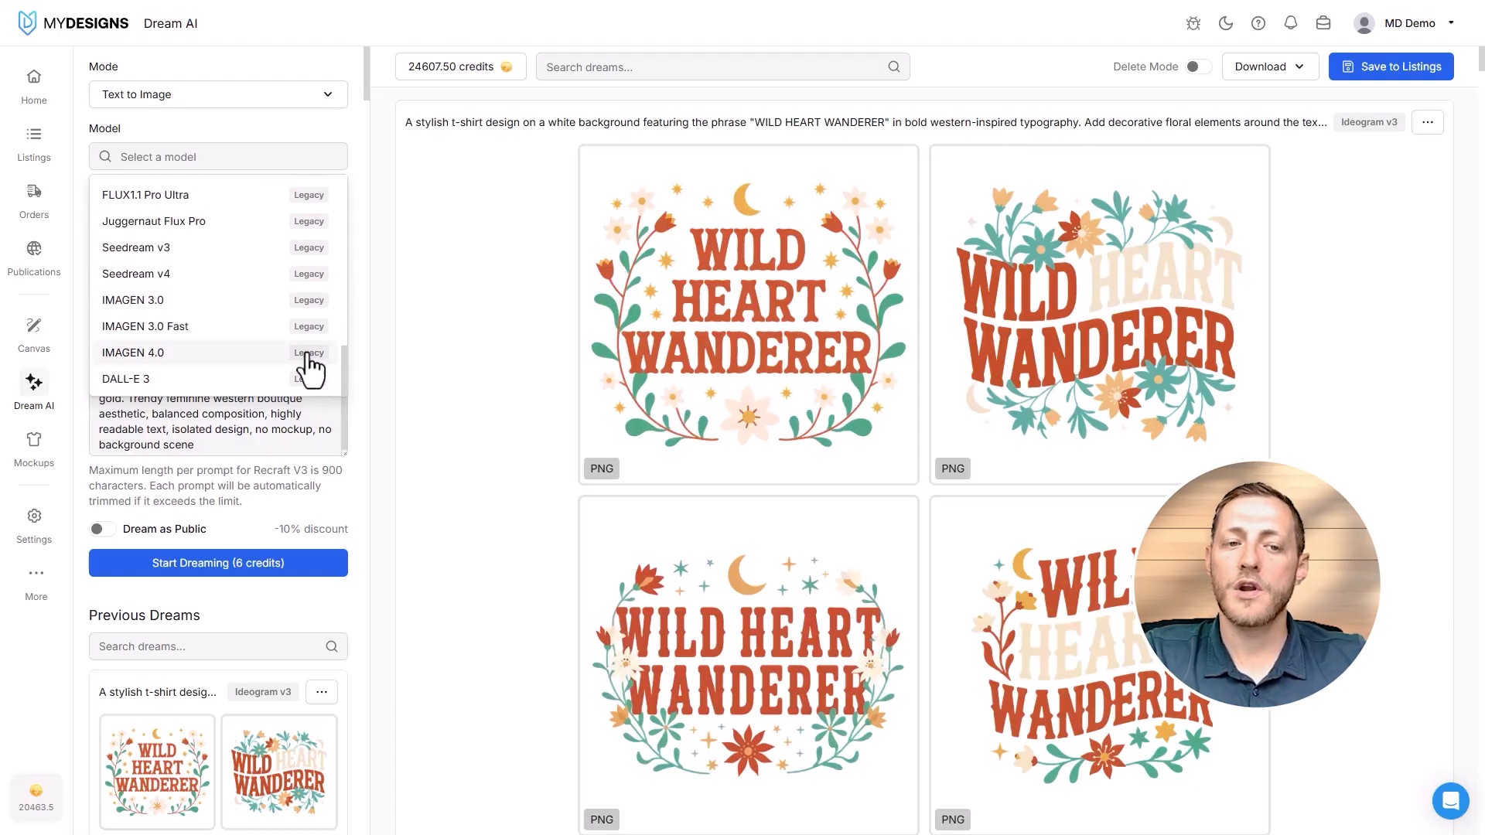
pyautogui.scroll(3, 290, 352)
pyautogui.scroll(10, 294, 344)
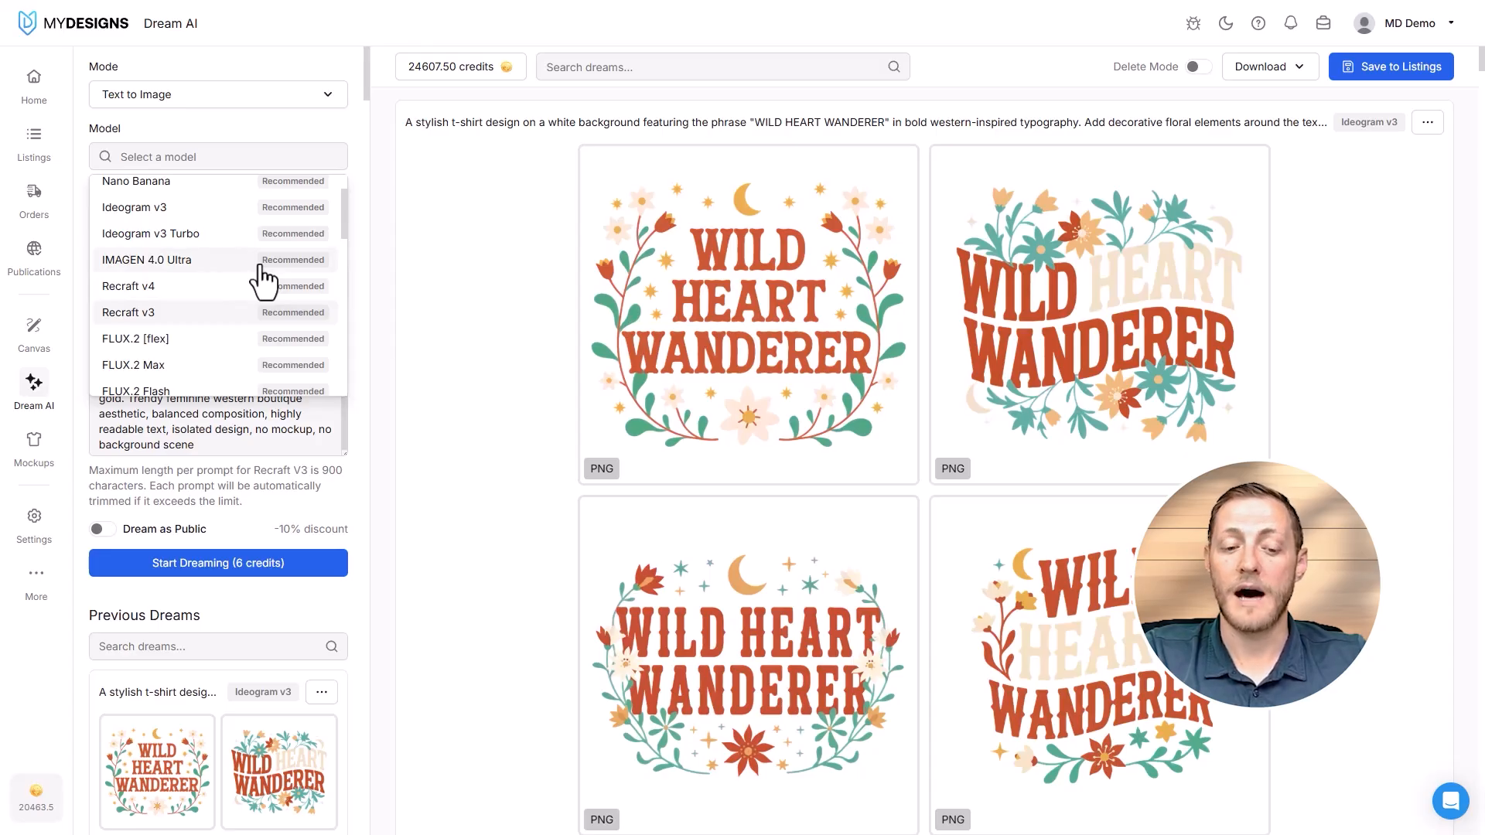
pyautogui.scroll(3, 204, 246)
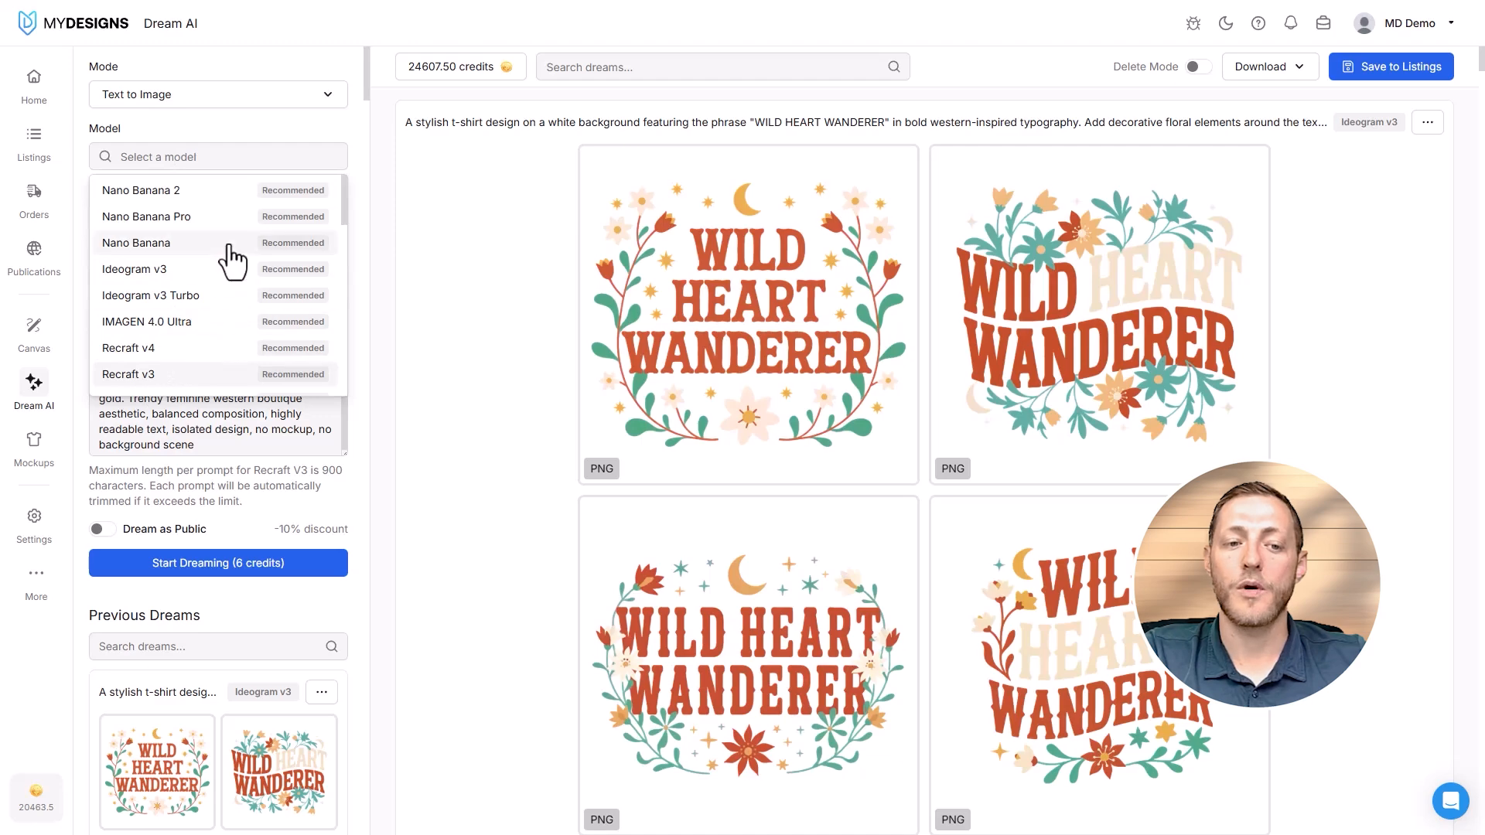
pyautogui.click(182, 376)
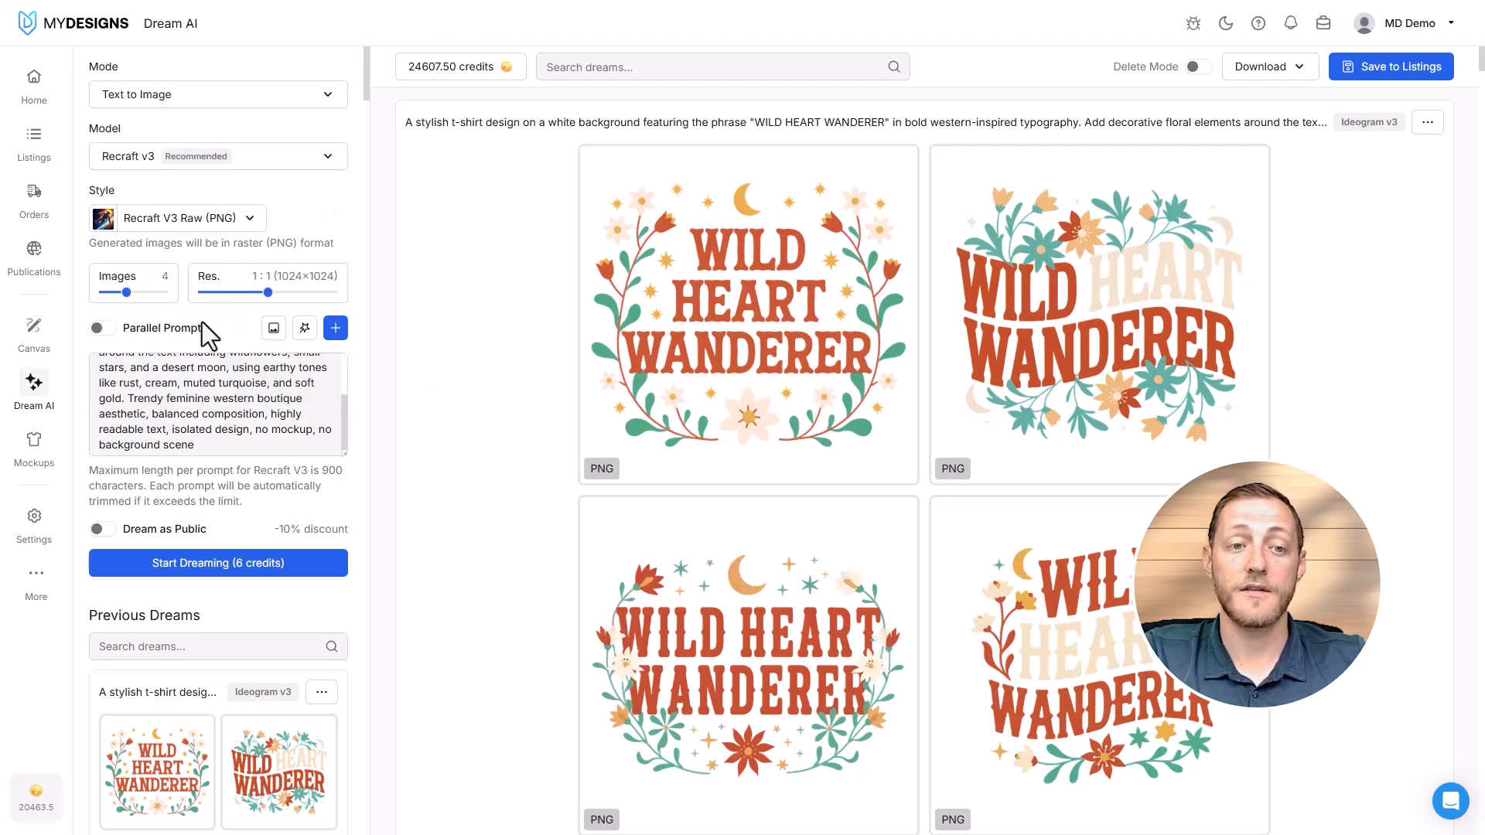
# - Try the Recraft v4 model, and return to the Recraft v3 model
pyautogui.click(238, 171)
pyautogui.click(139, 377)
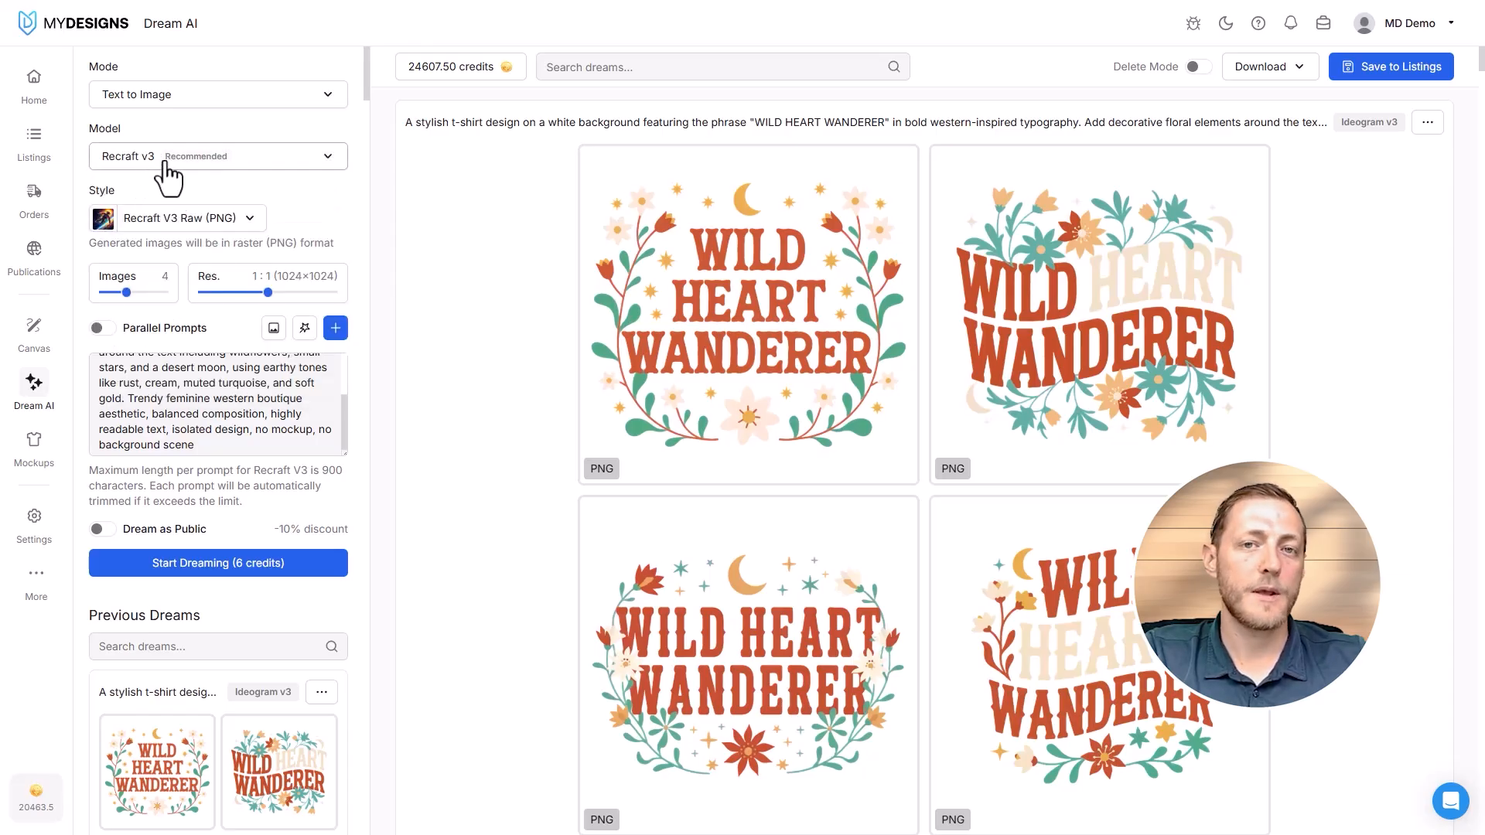
pyautogui.click(166, 164)
pyautogui.click(191, 372)
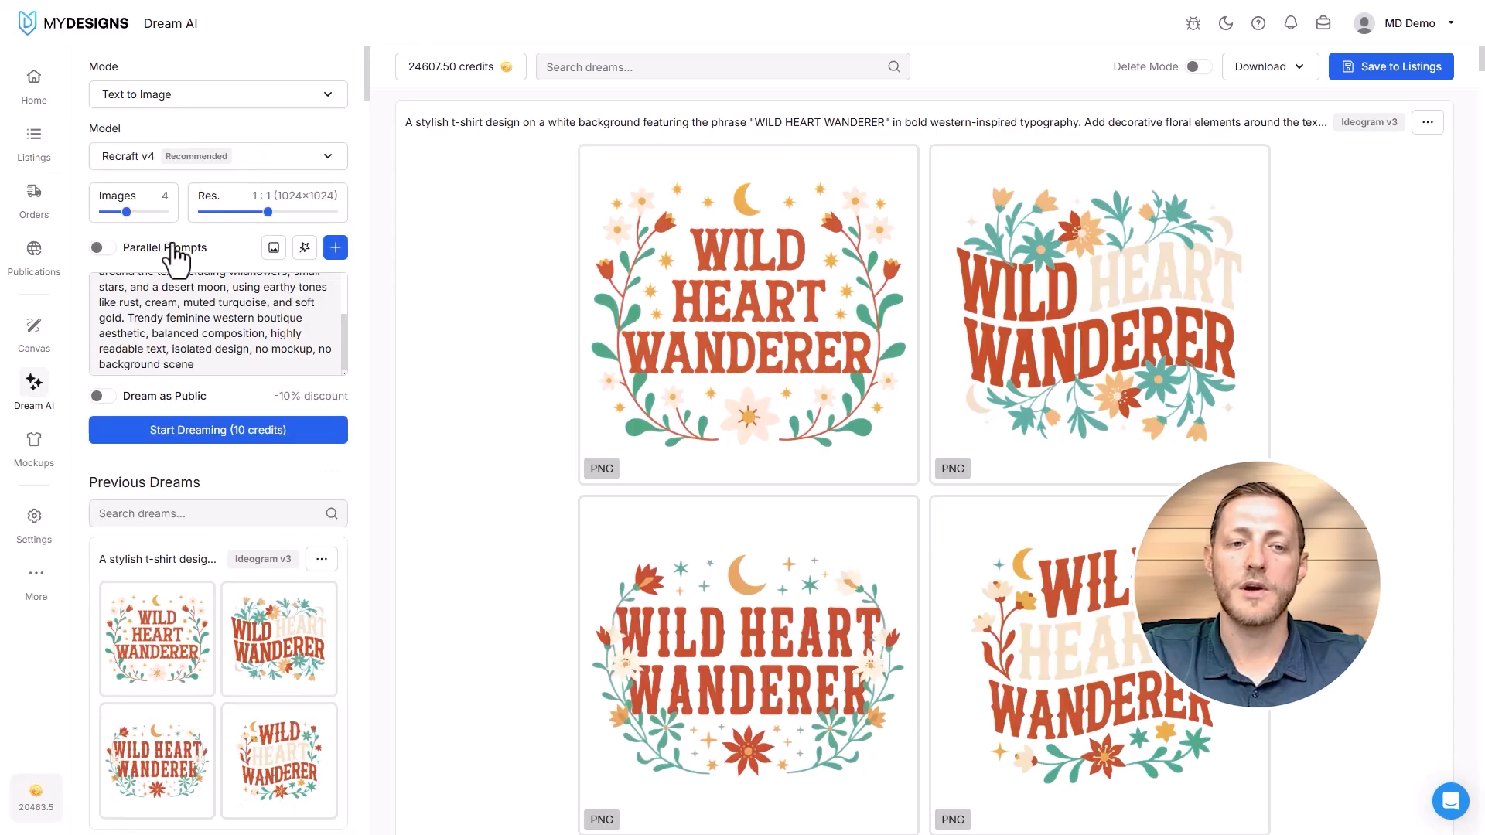
pyautogui.click(185, 158)
pyautogui.click(149, 374)
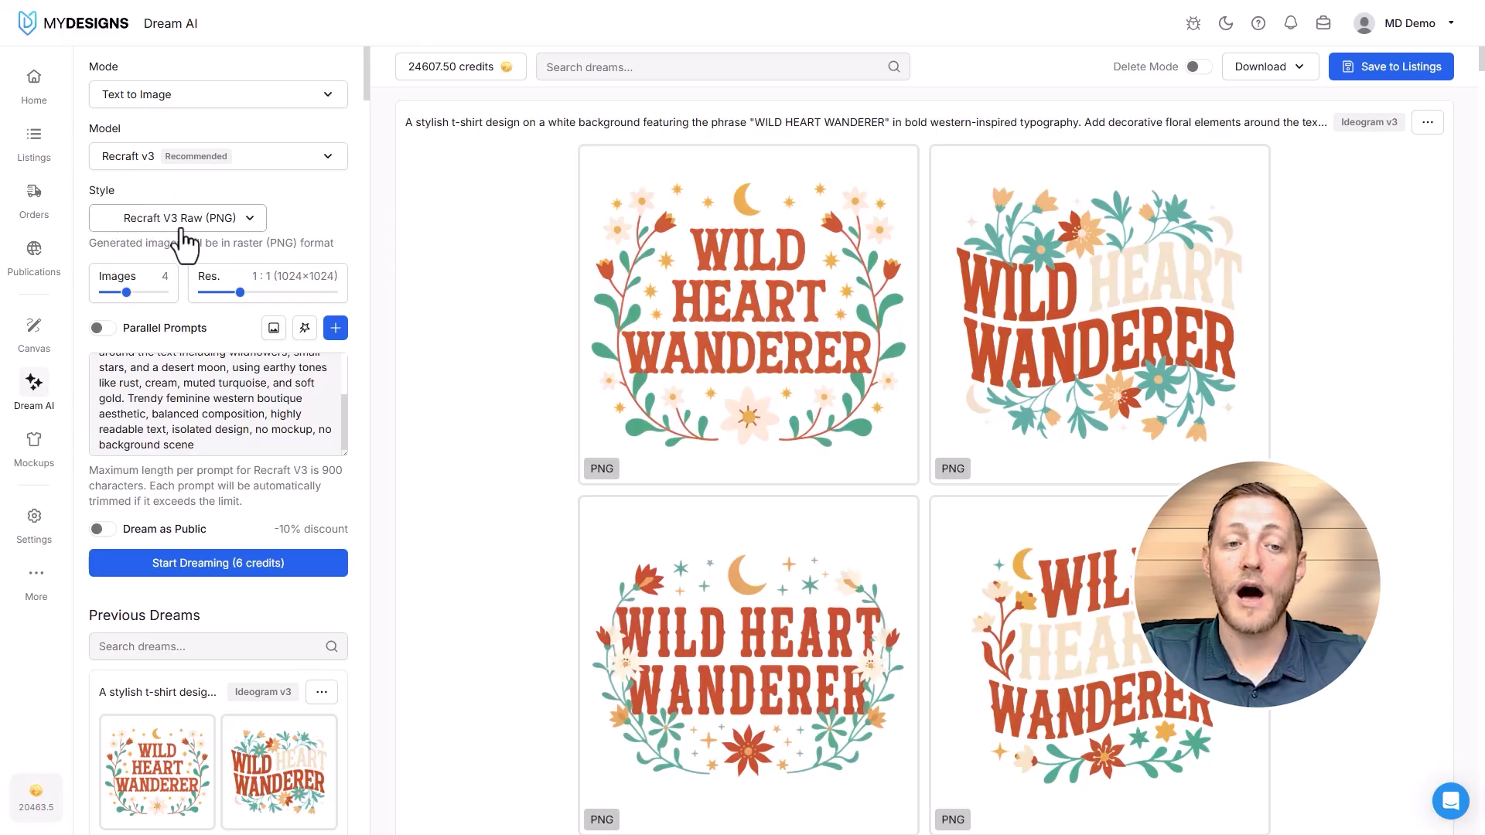
# - Look through the styles offered for the Recraft v3 model without choosing a different one
pyautogui.click(246, 225)
pyautogui.scroll(-2, 236, 298)
pyautogui.click(307, 213)
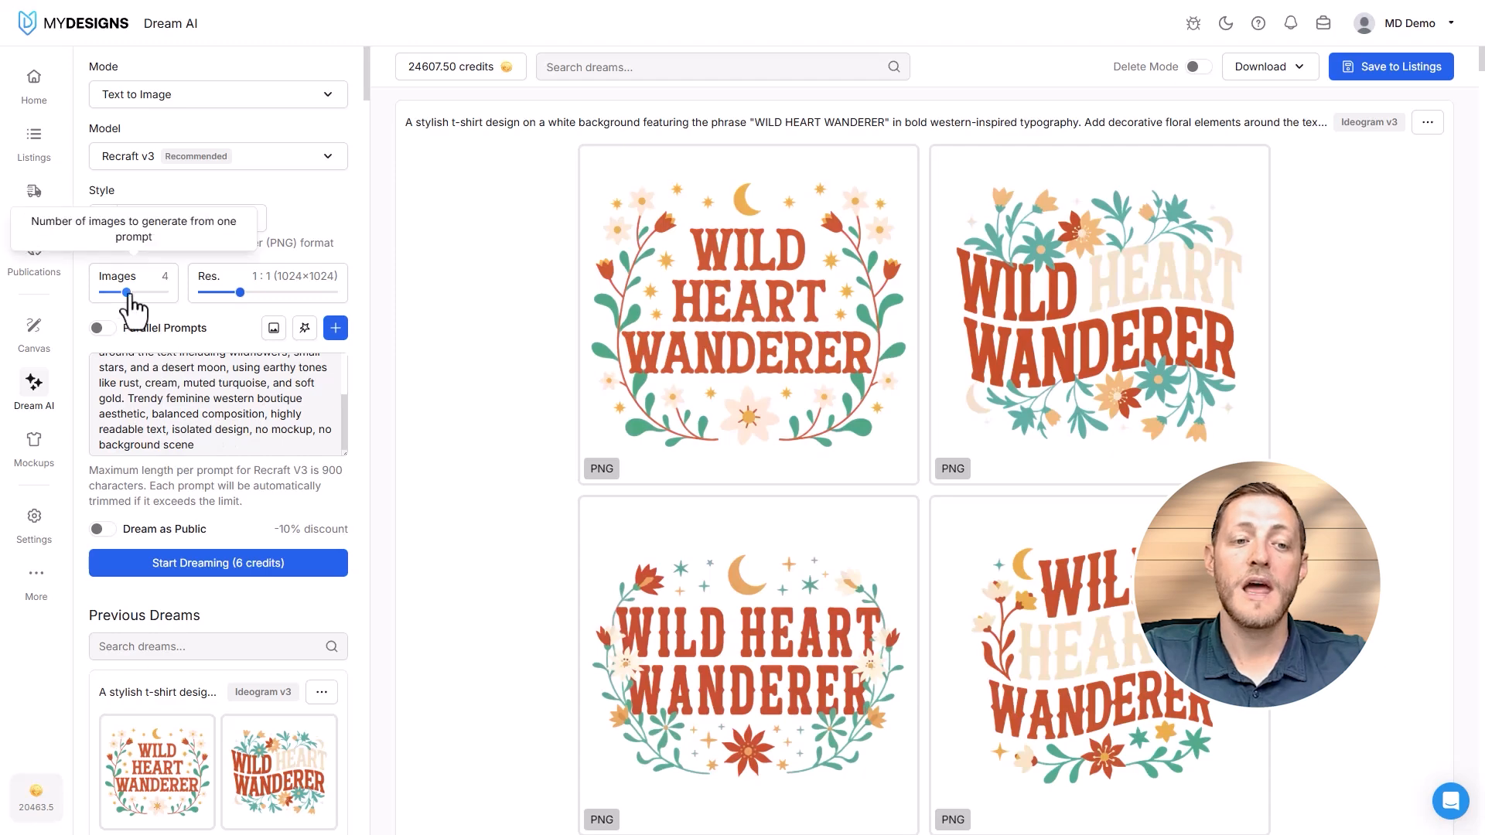
# - Keep four images per prompt and set the resolution to the 3:4 (1024×1365) aspect ratio
pyautogui.moveTo(124, 295); pyautogui.dragTo(126, 294)
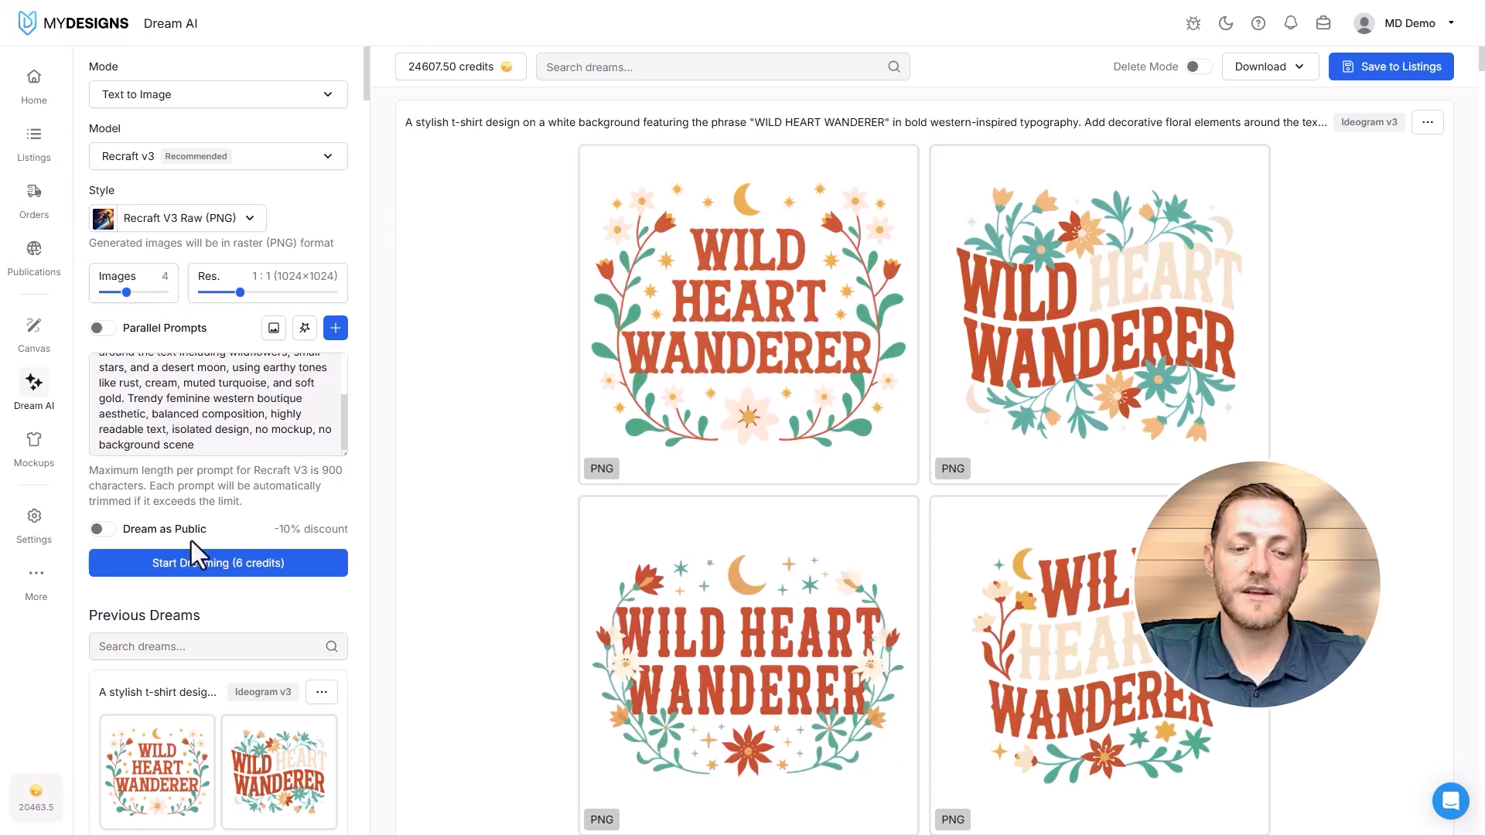
pyautogui.moveTo(126, 293)
pyautogui.mouseDown()
pyautogui.moveTo(107, 293)
pyautogui.moveTo(154, 292)
pyautogui.moveTo(129, 292)
pyautogui.mouseUp()
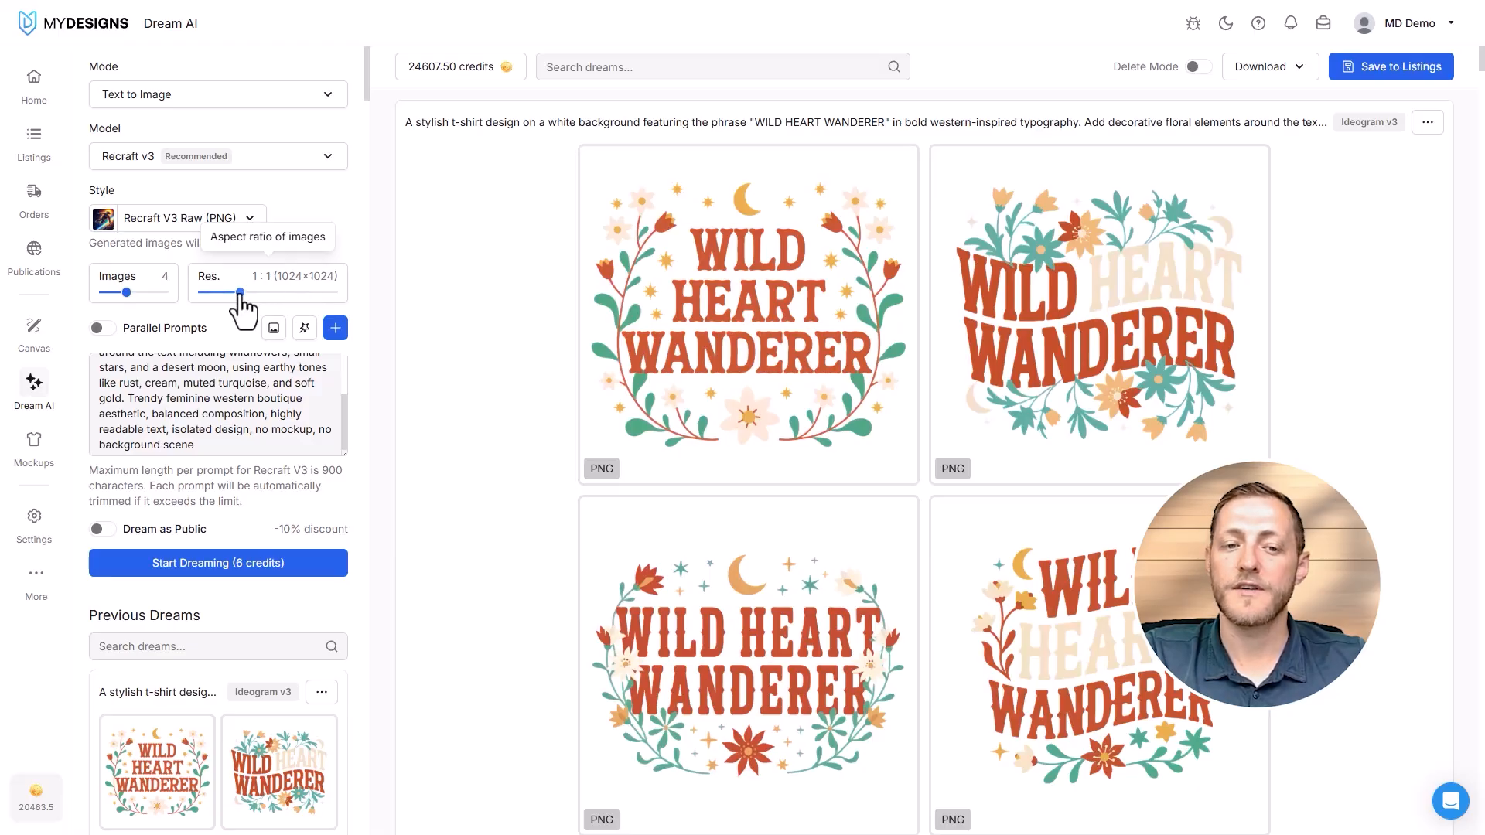
pyautogui.moveTo(240, 292); pyautogui.dragTo(288, 293)
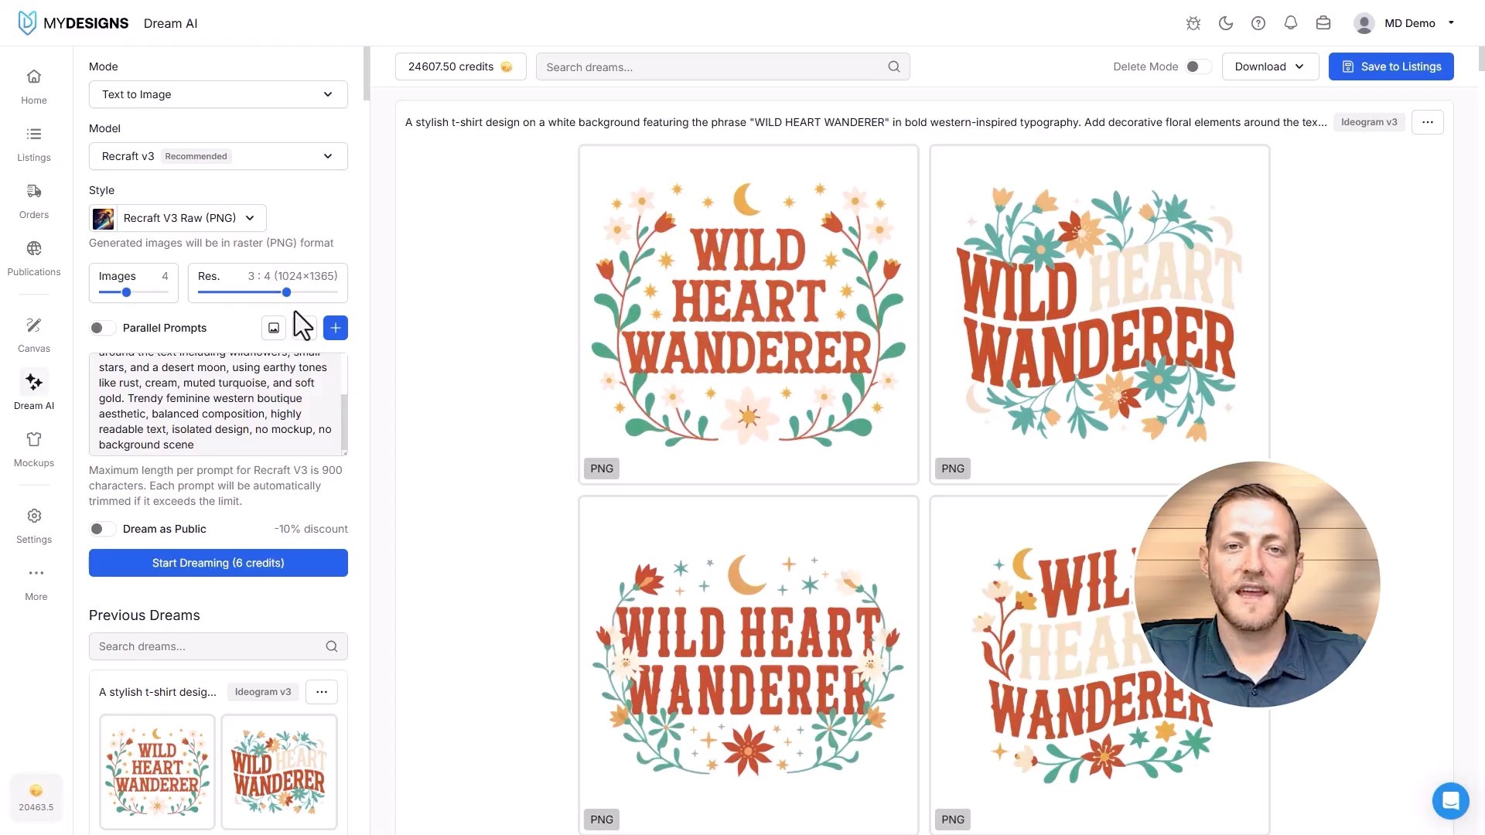
# - Enable Parallel Prompts and add two line breaks after "no background scene" at the end of the t-shirt prompt
pyautogui.click(108, 333)
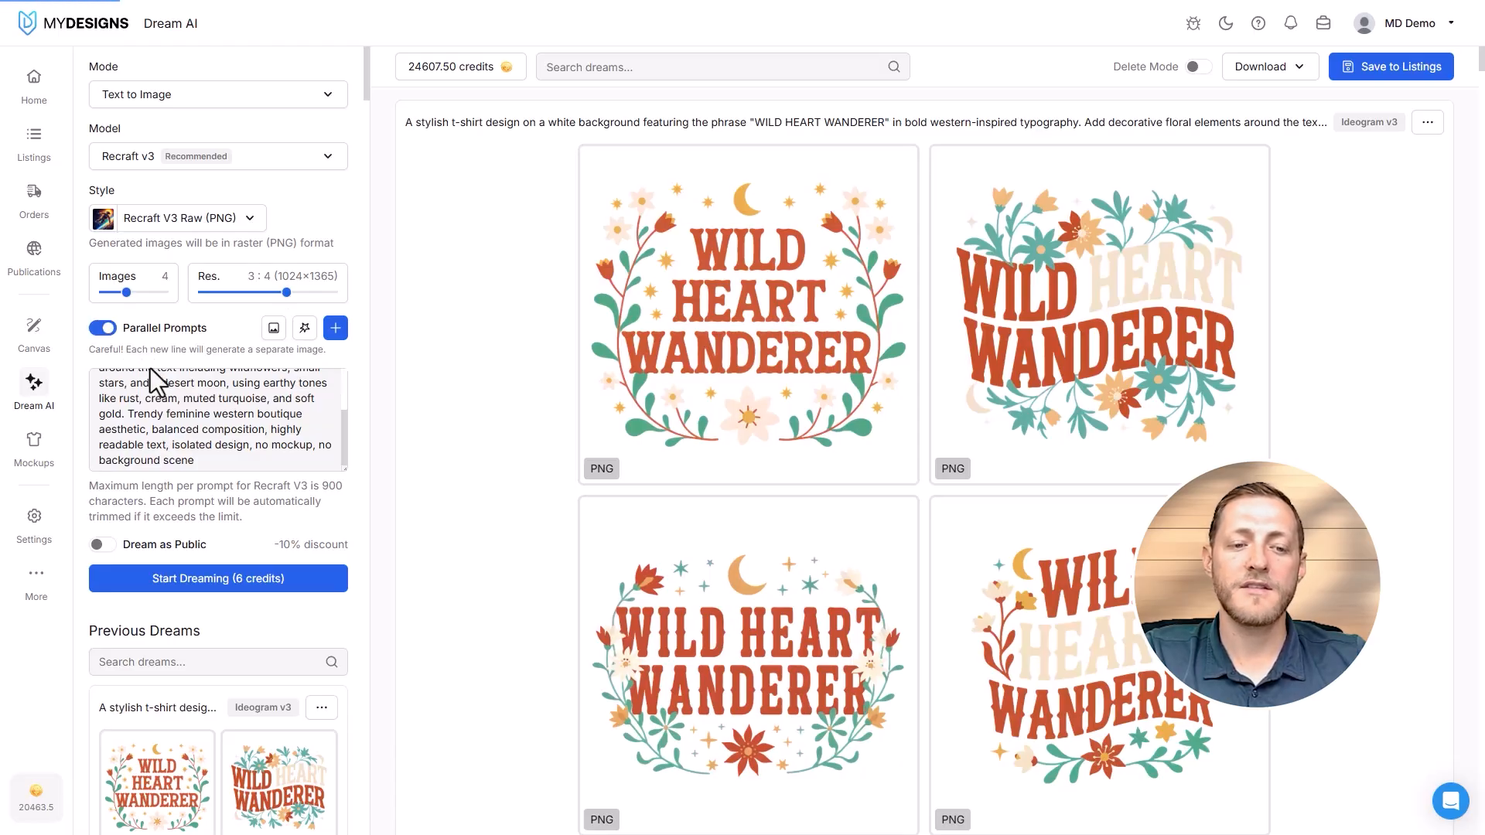
pyautogui.scroll(-2, 150, 368)
pyautogui.scroll(5, 213, 310)
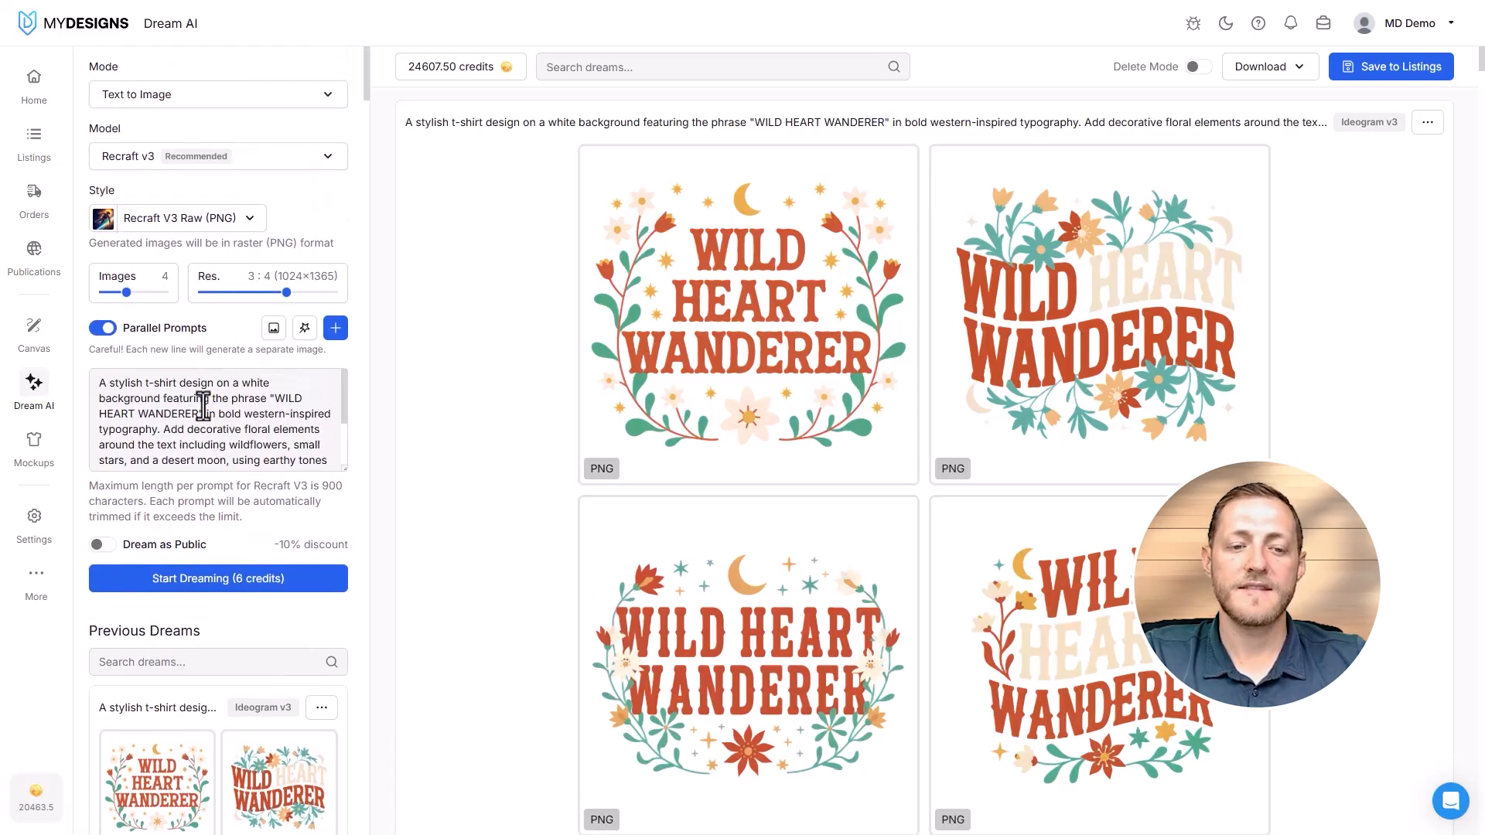
pyautogui.scroll(-3, 209, 417)
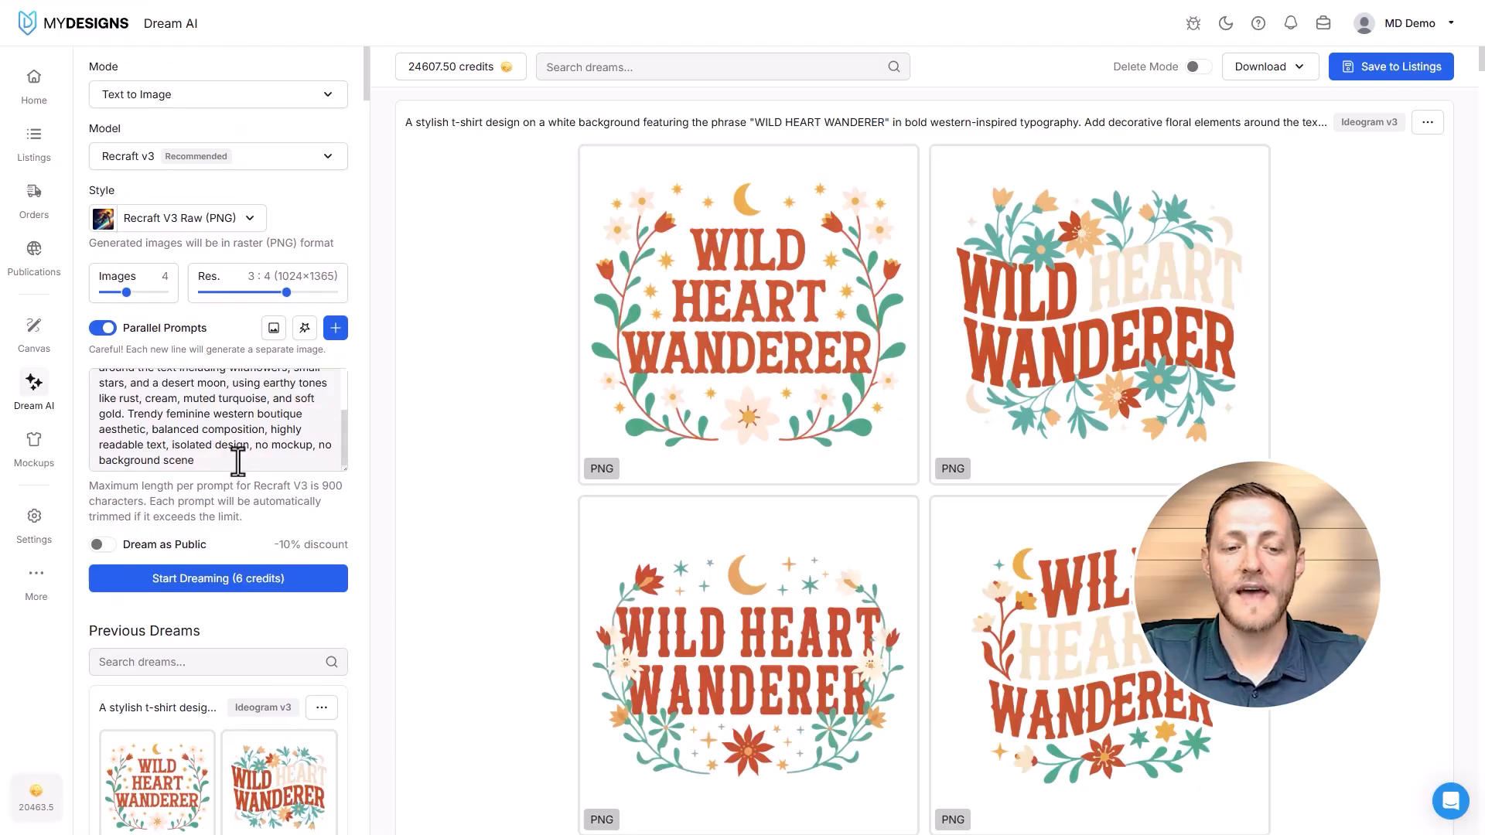
pyautogui.click(237, 462)
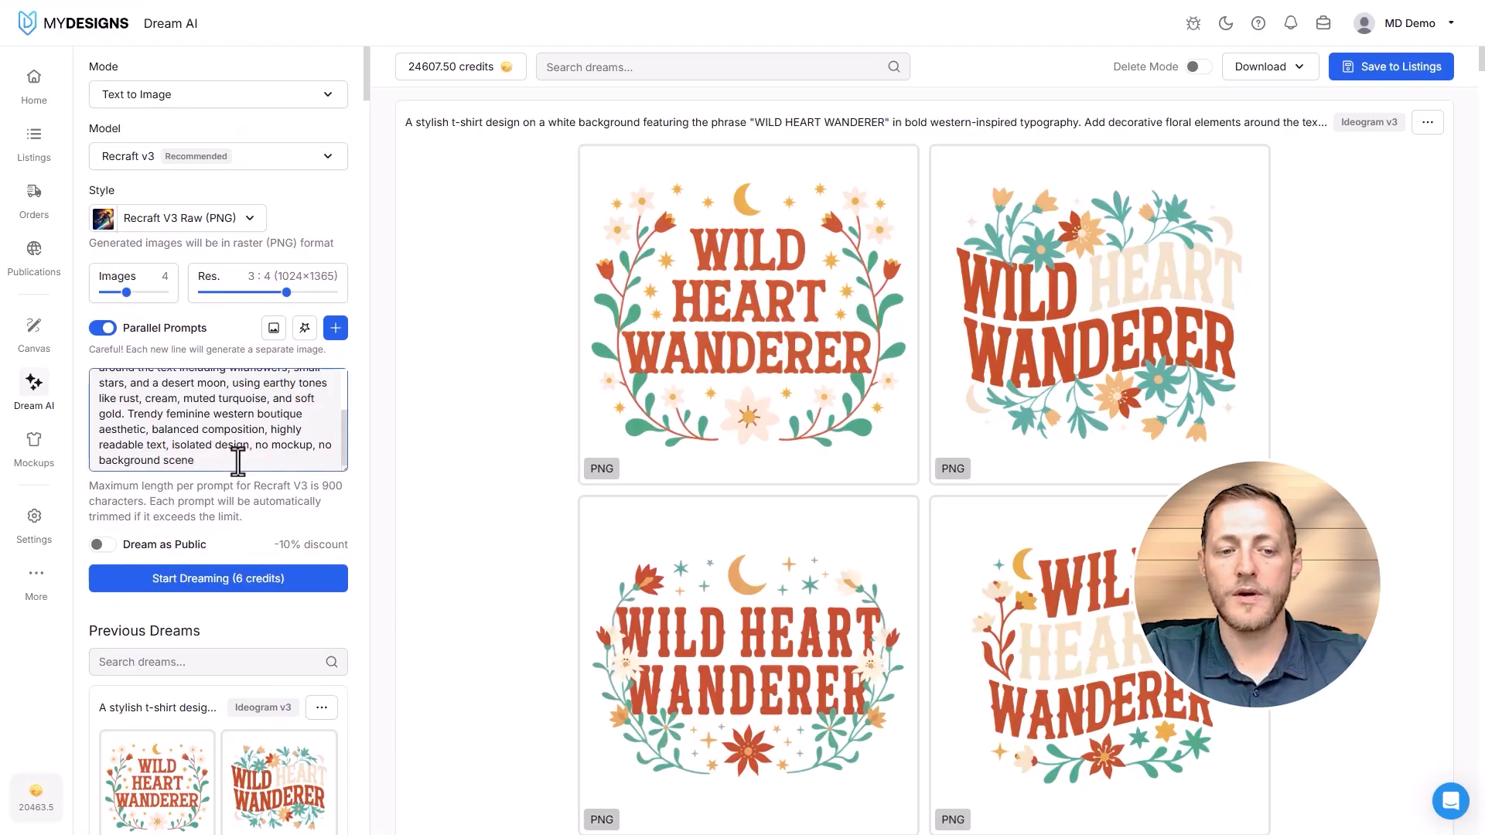
pyautogui.press('Return')
pyautogui.press('Return')
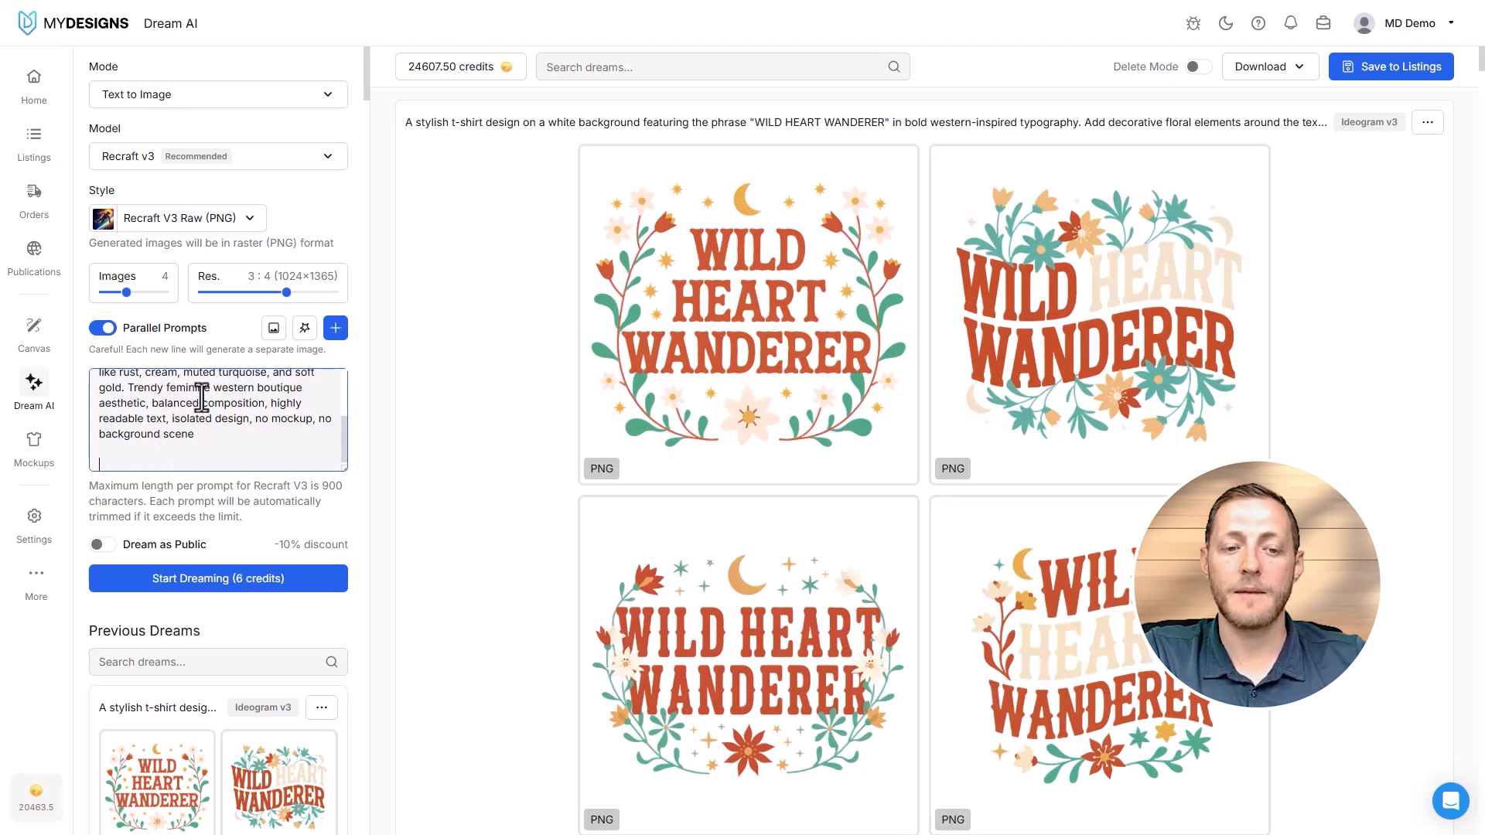
pyautogui.scroll(5, 174, 429)
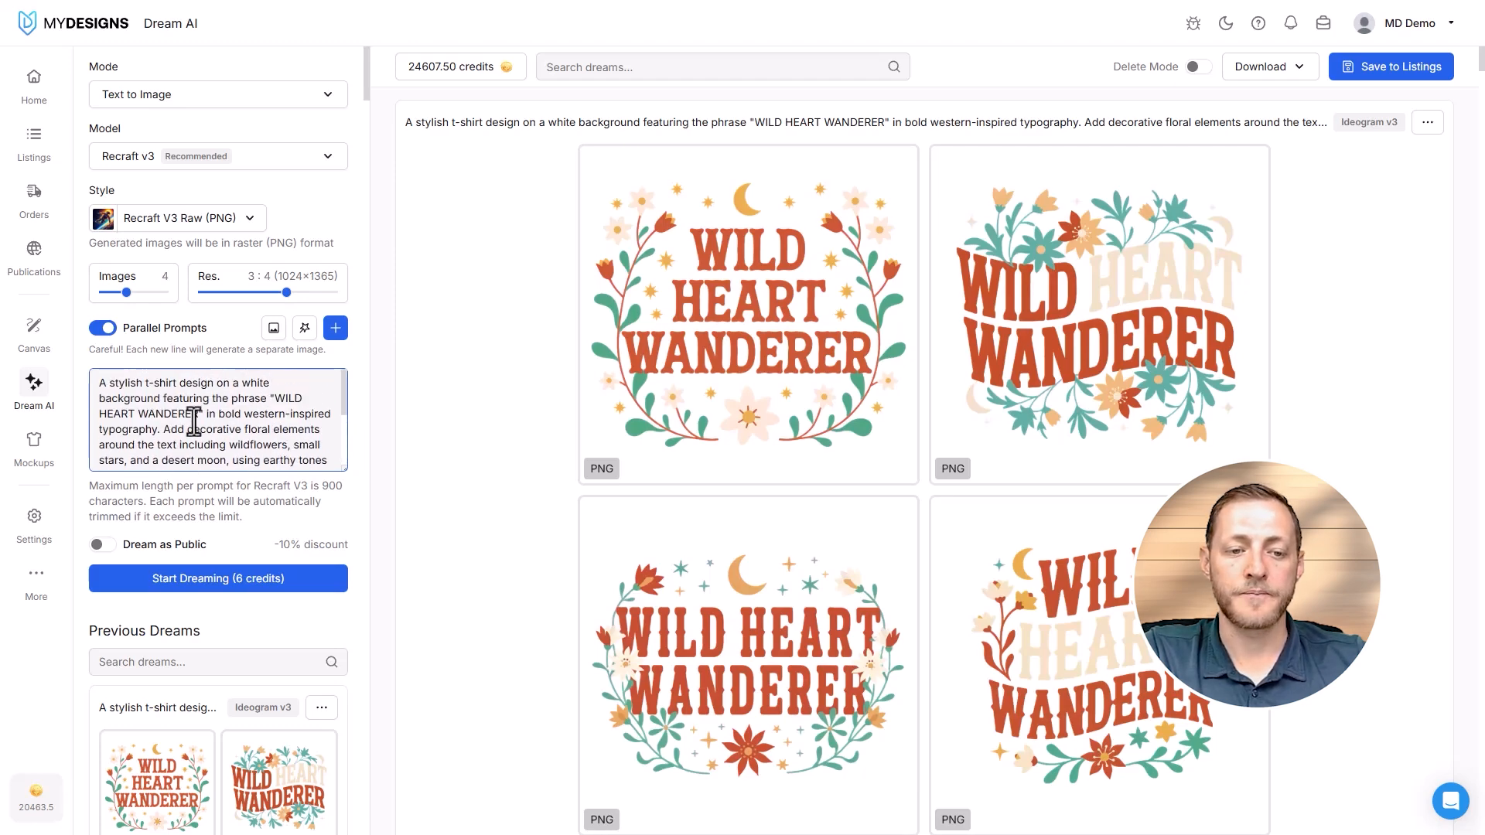
pyautogui.scroll(-5, 189, 430)
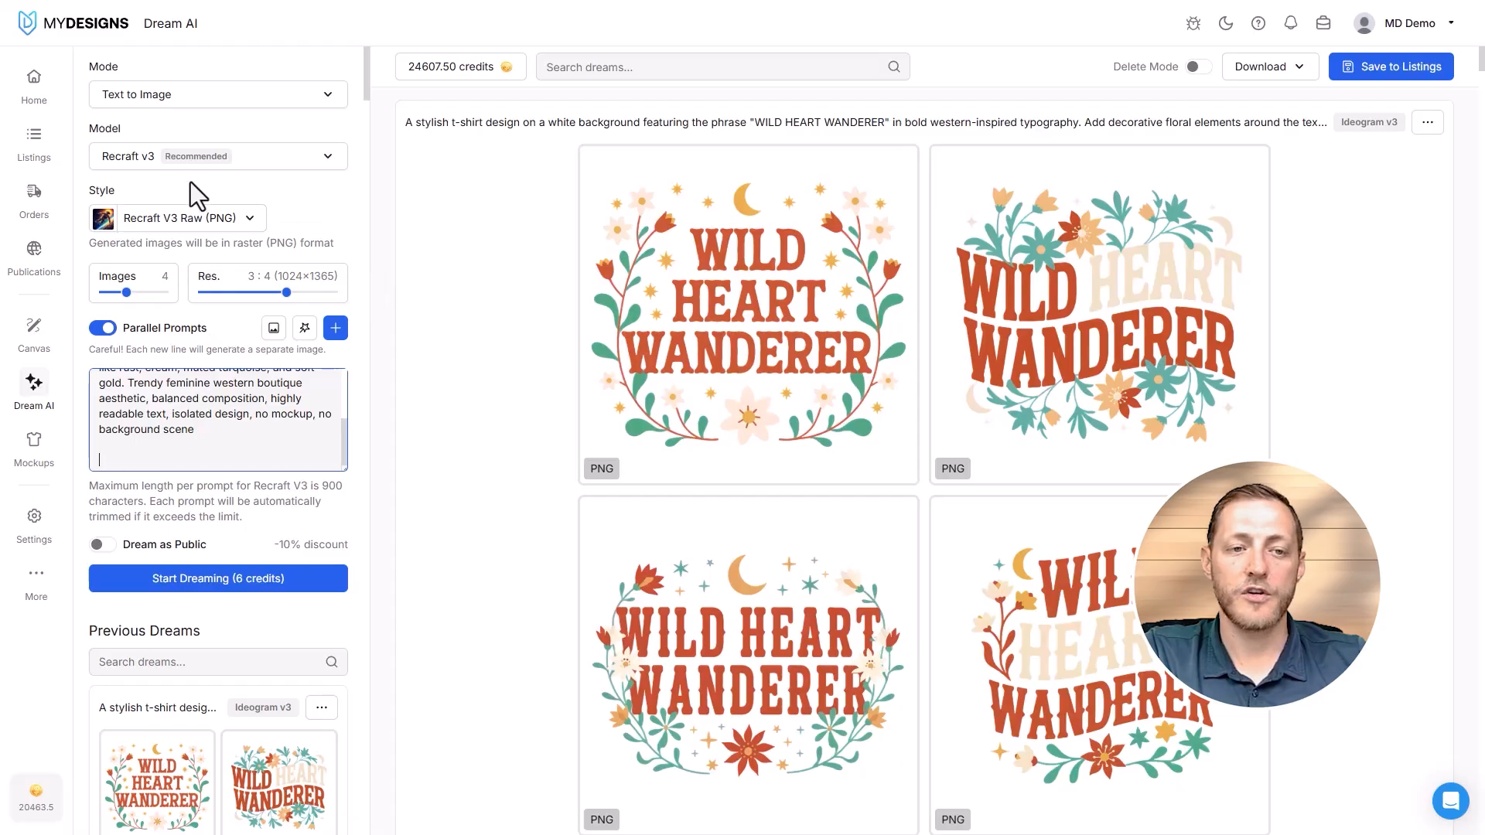
# - Inspect the image-based prompt generator's file picker and the Scale Prompt dialog, leaving both without entering anything
pyautogui.click(275, 330)
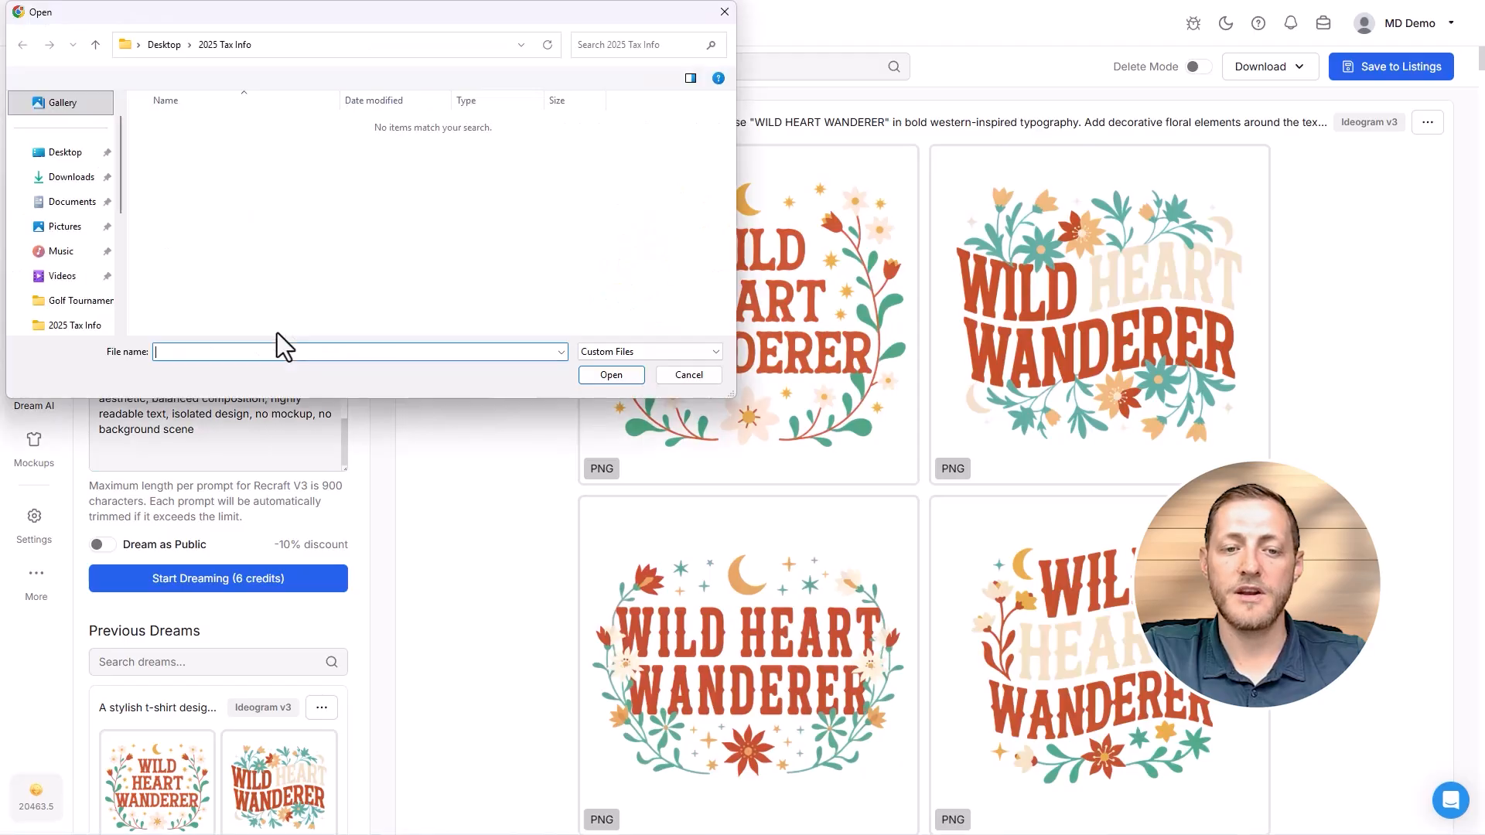
pyautogui.click(719, 14)
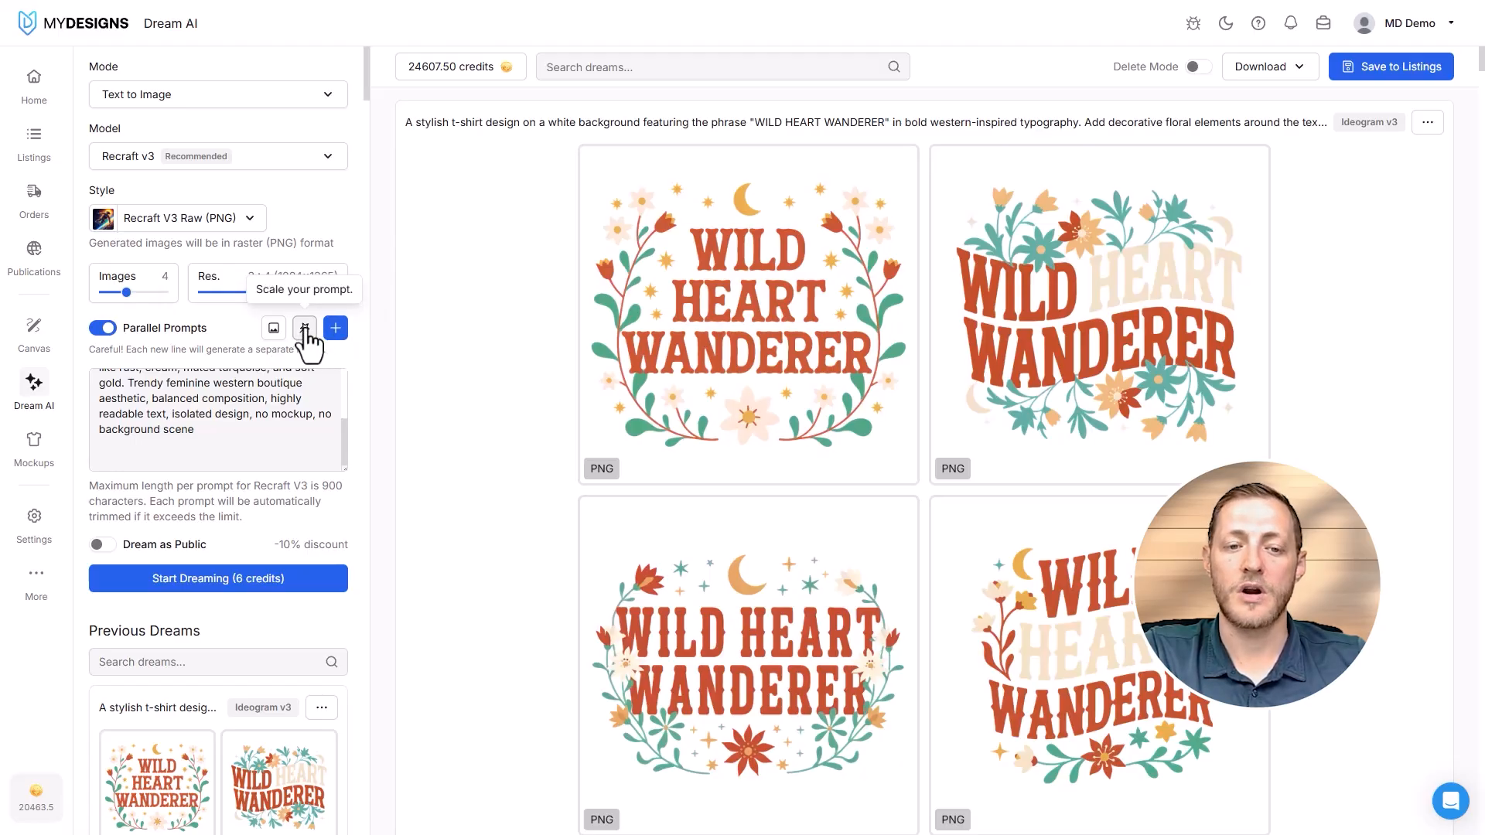
pyautogui.click(304, 328)
pyautogui.click(611, 145)
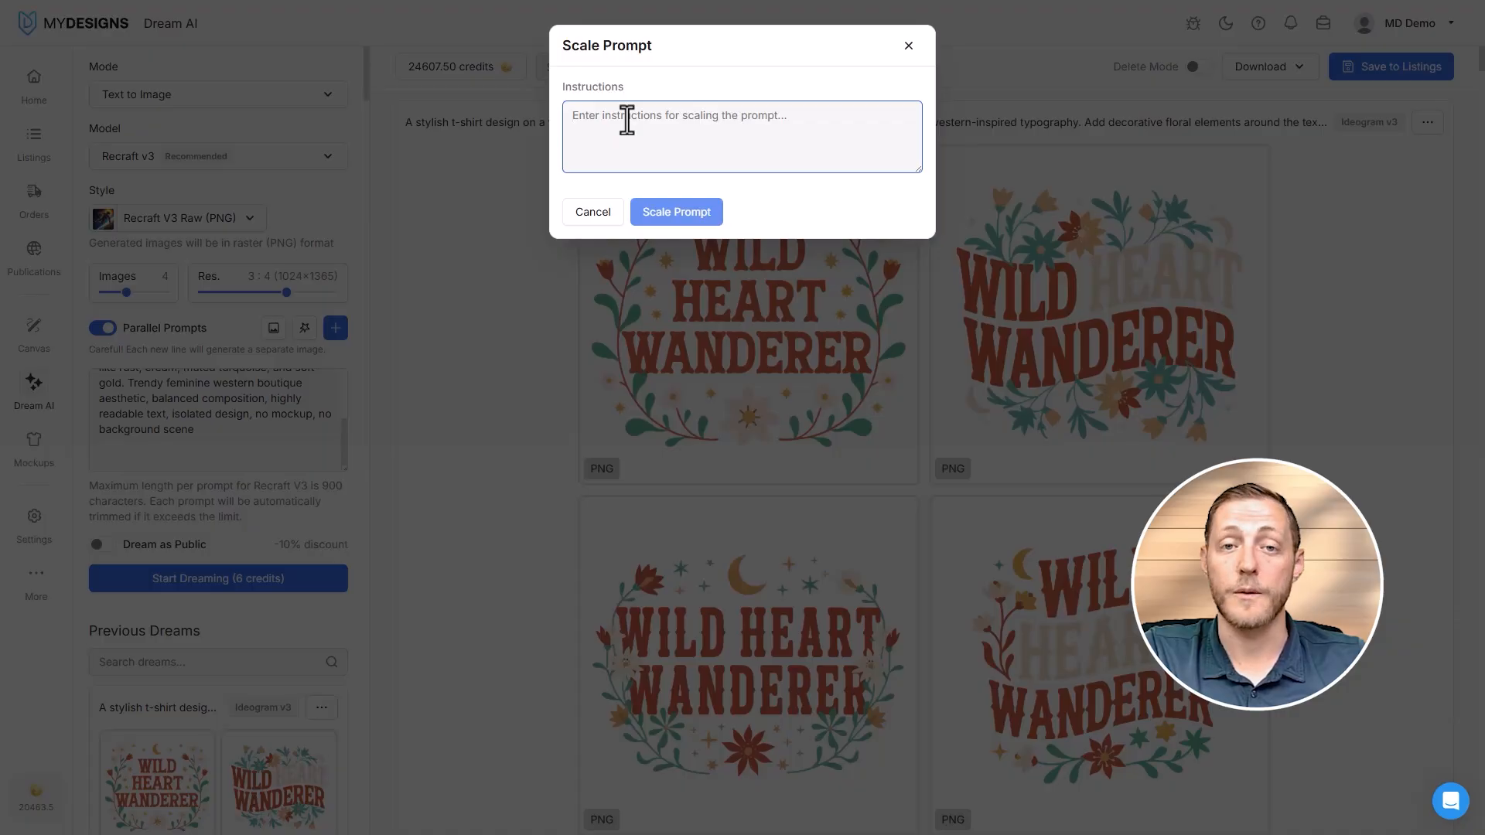
pyautogui.click(910, 48)
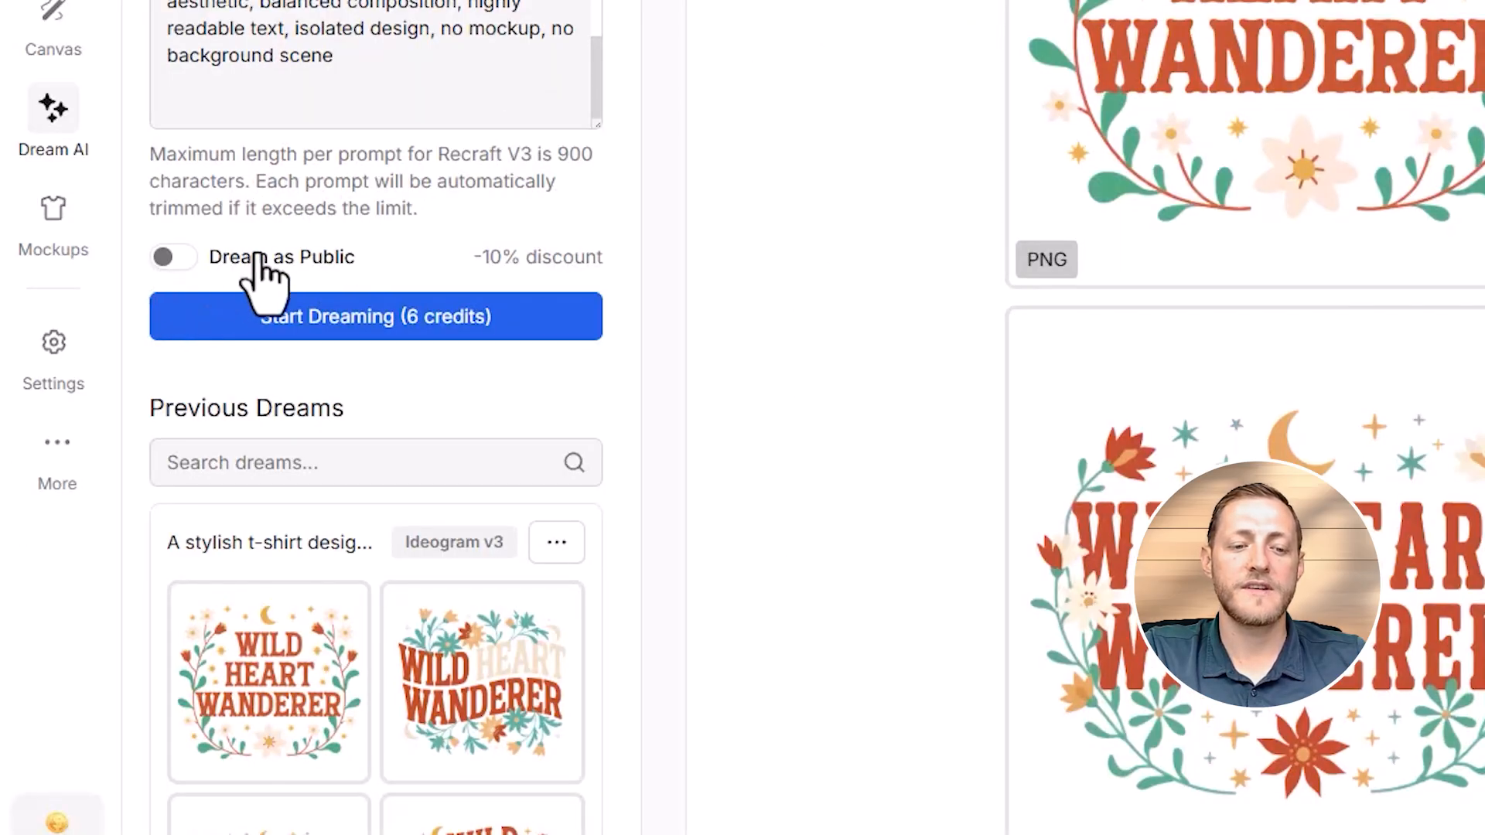
# - Turn on Dream as Public and open the linked public gallery at mydesigns.io/dream
pyautogui.click(170, 261)
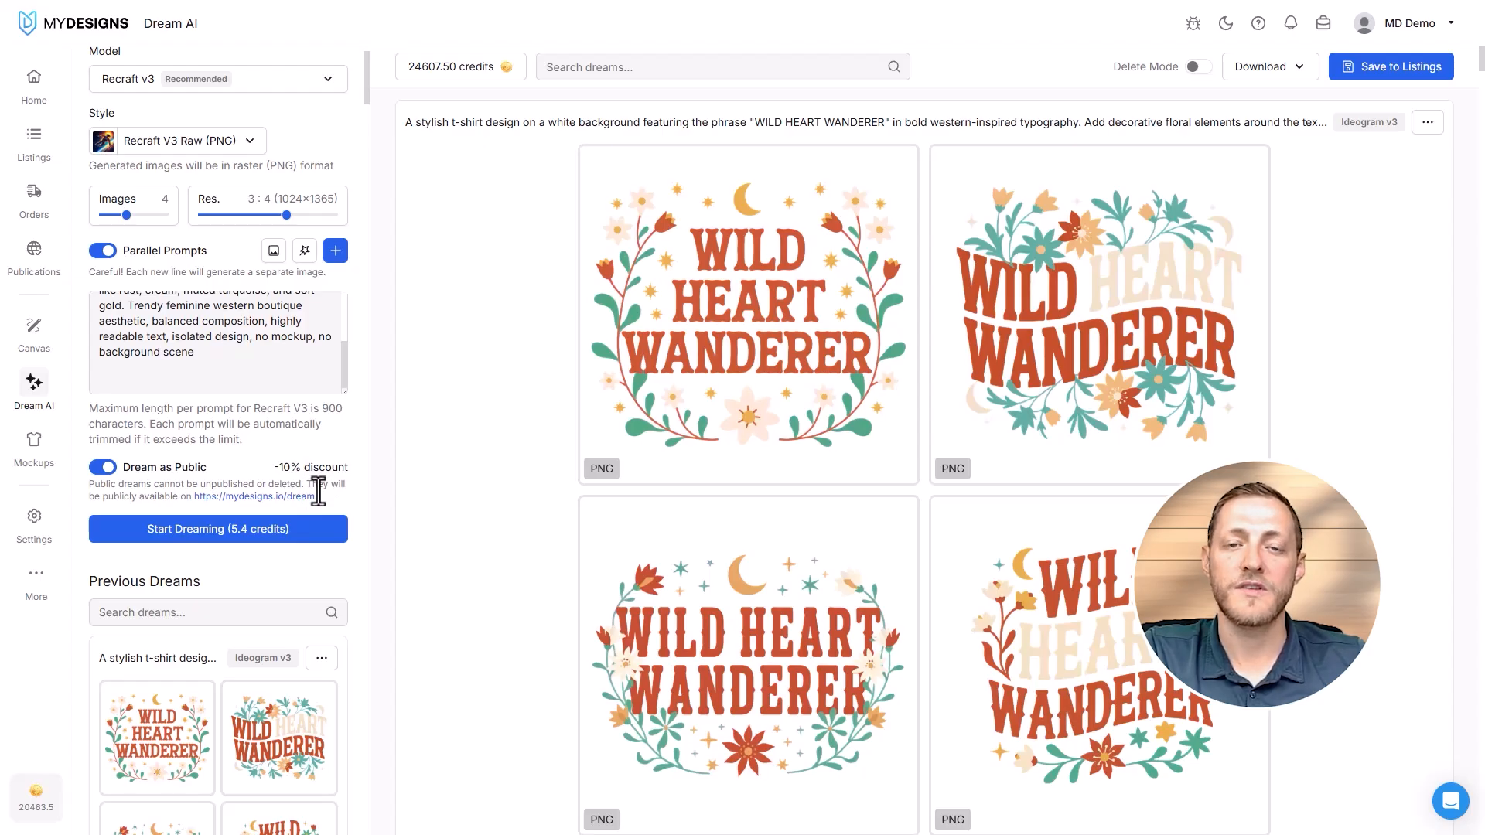
pyautogui.click(103, 468)
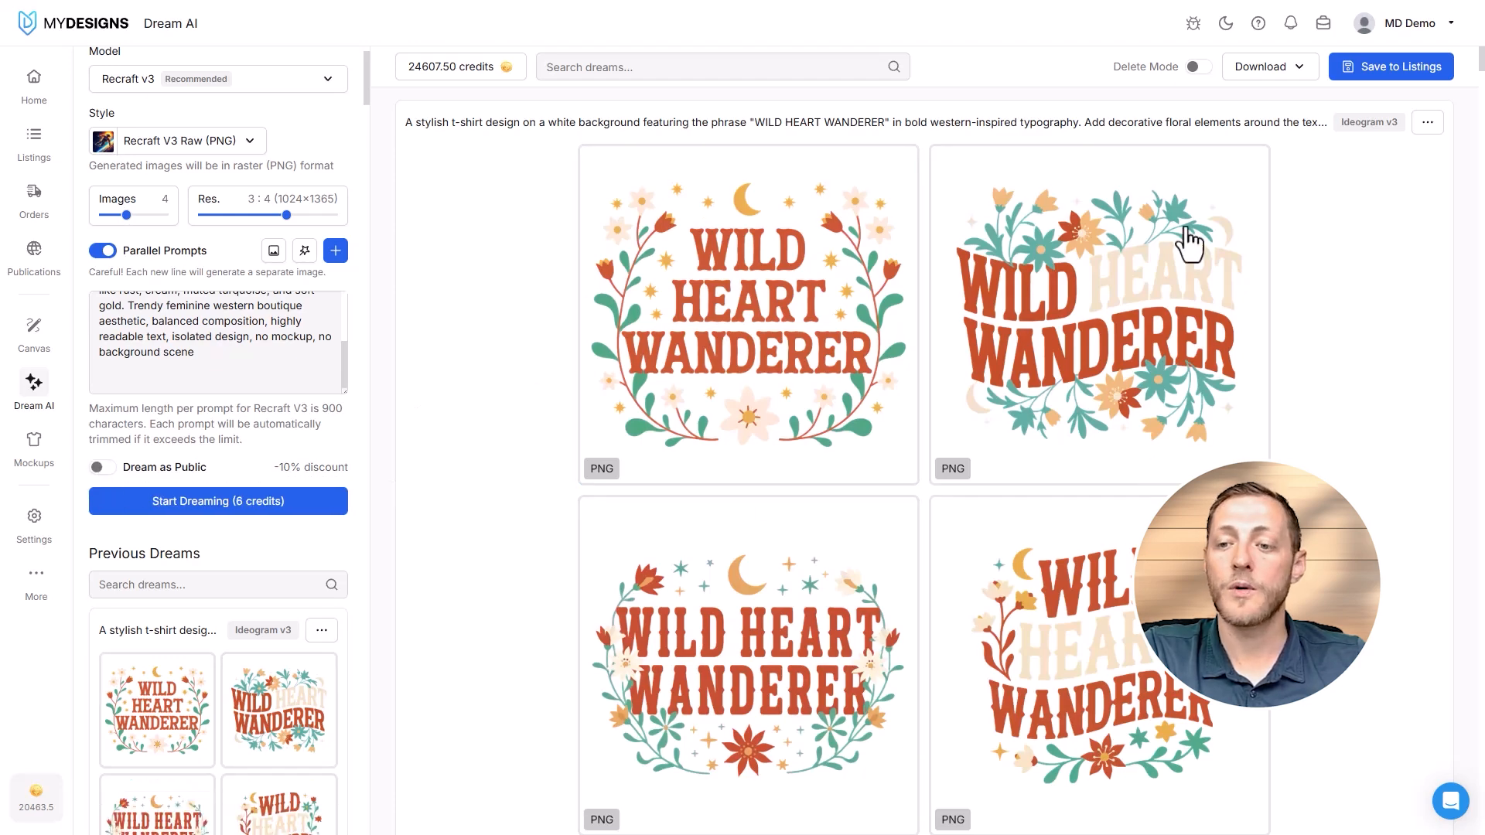
pyautogui.click(100, 467)
pyautogui.click(273, 499)
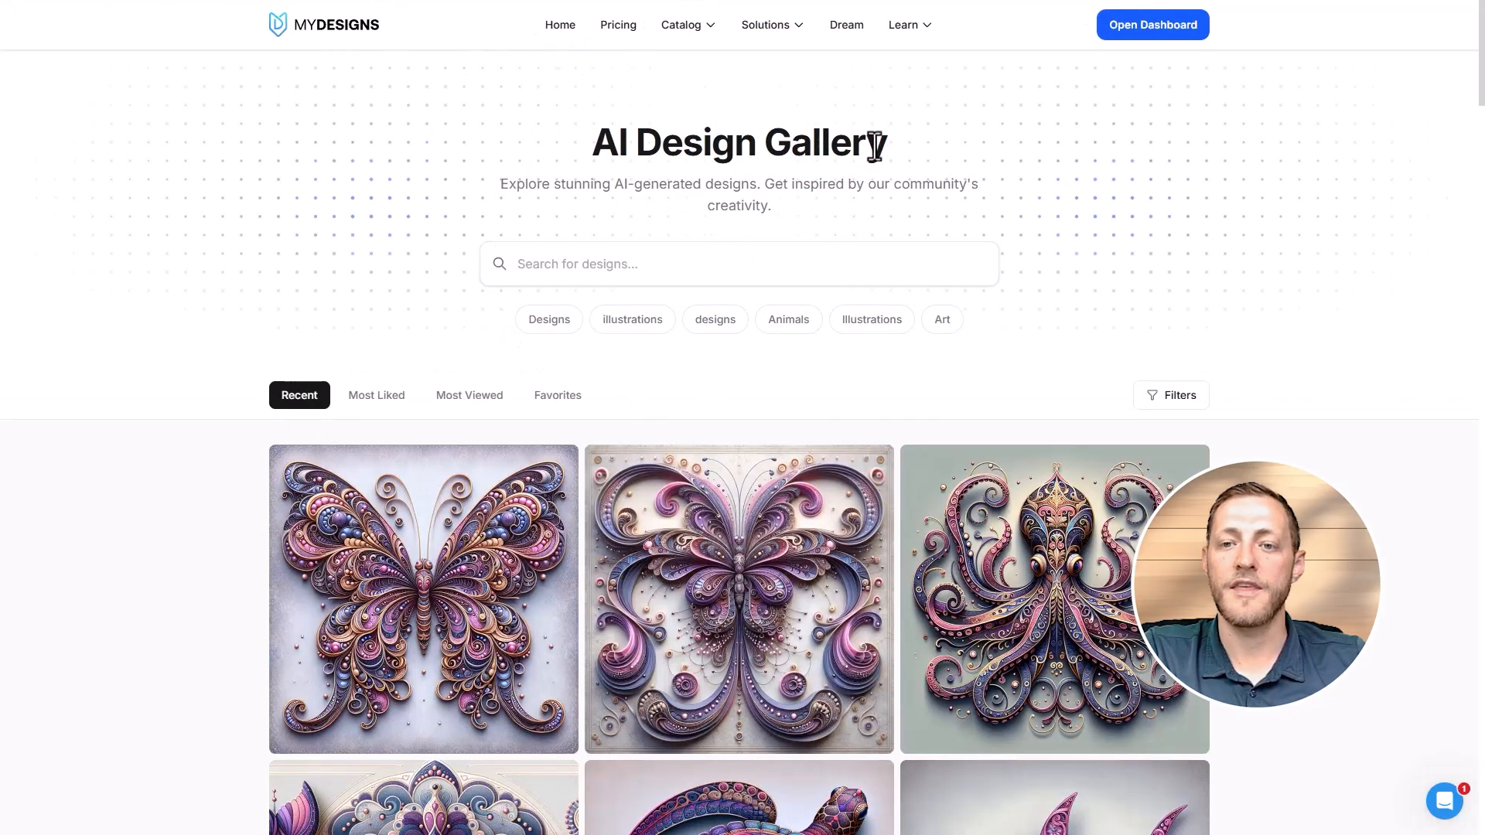
# - Browse the recent community designs in the AI Design Gallery
pyautogui.scroll(-3, 851, 163)
pyautogui.scroll(-5, 925, 314)
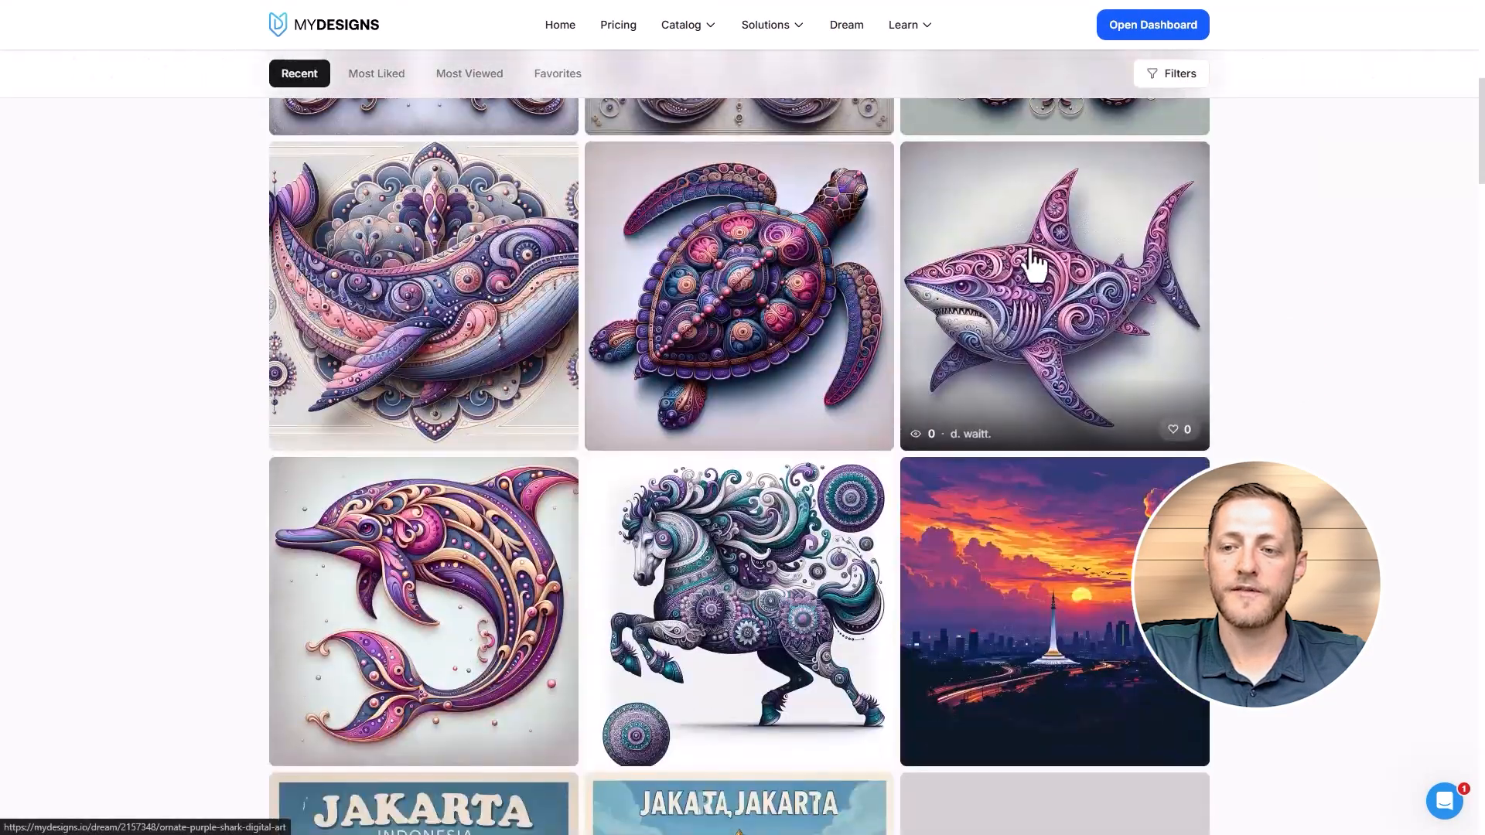
pyautogui.scroll(-11, 884, 504)
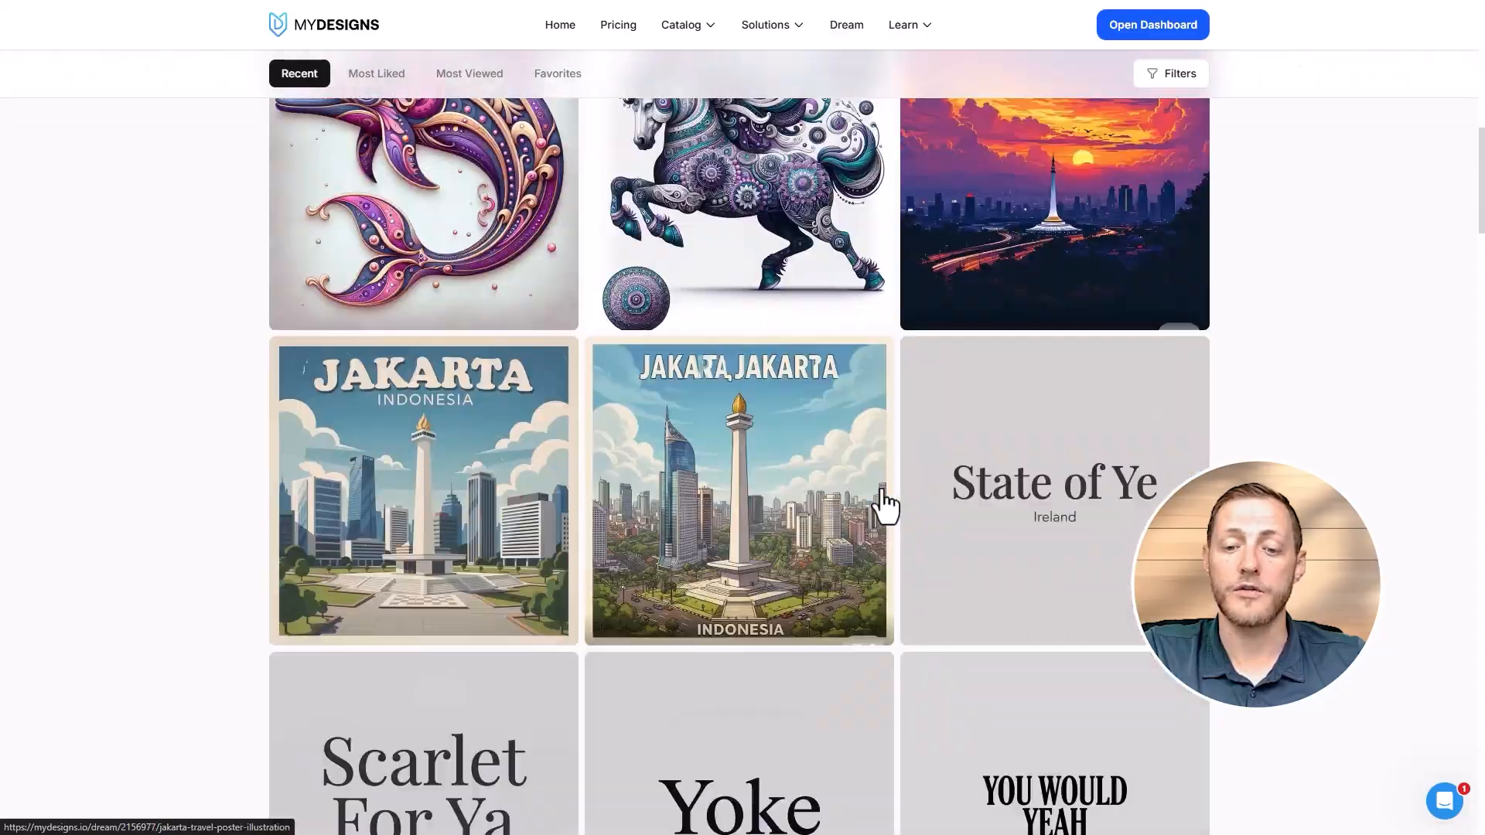
pyautogui.scroll(-3, 867, 502)
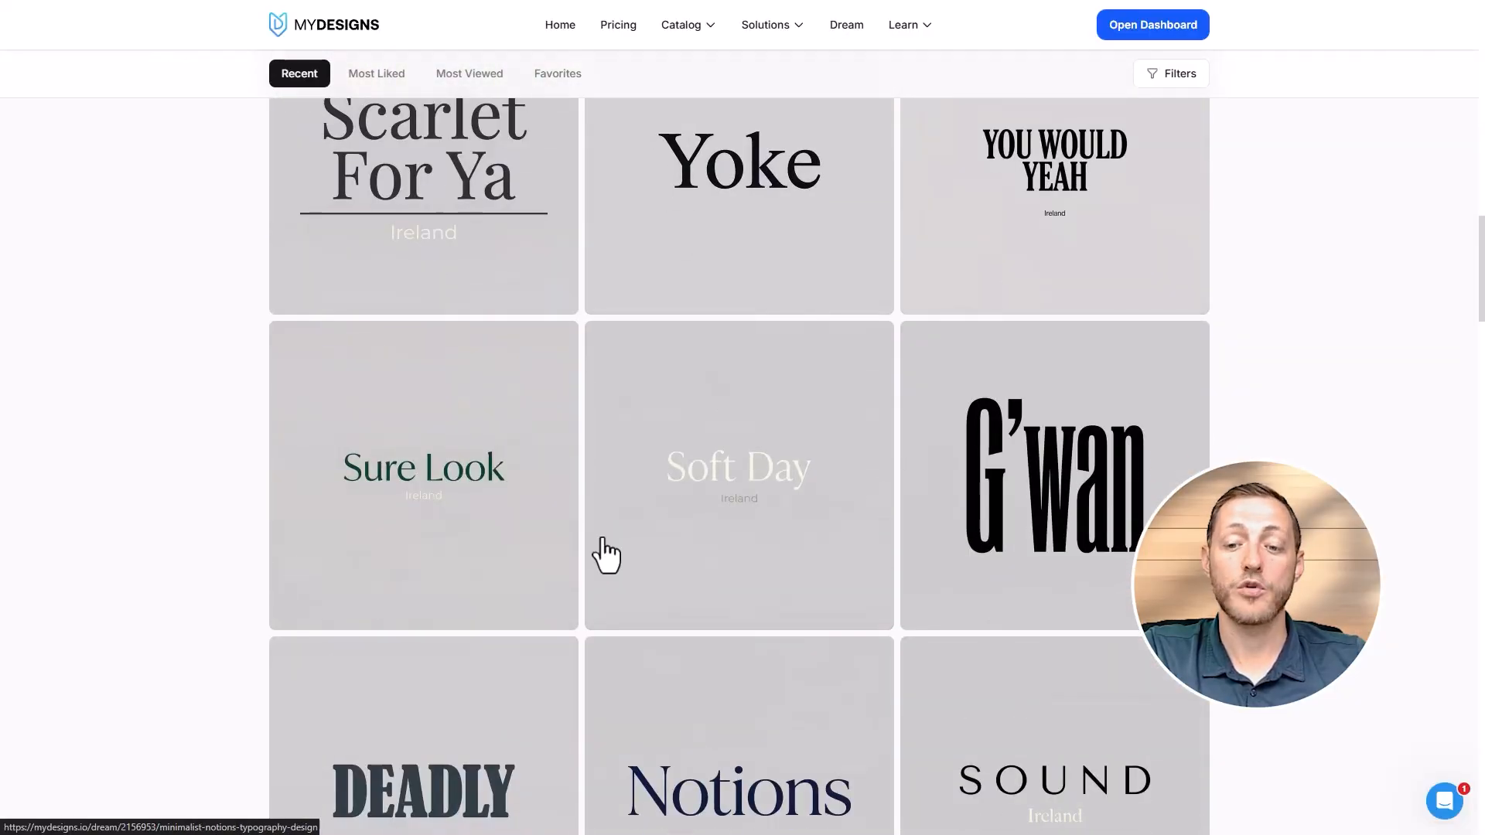
pyautogui.scroll(-8, 503, 480)
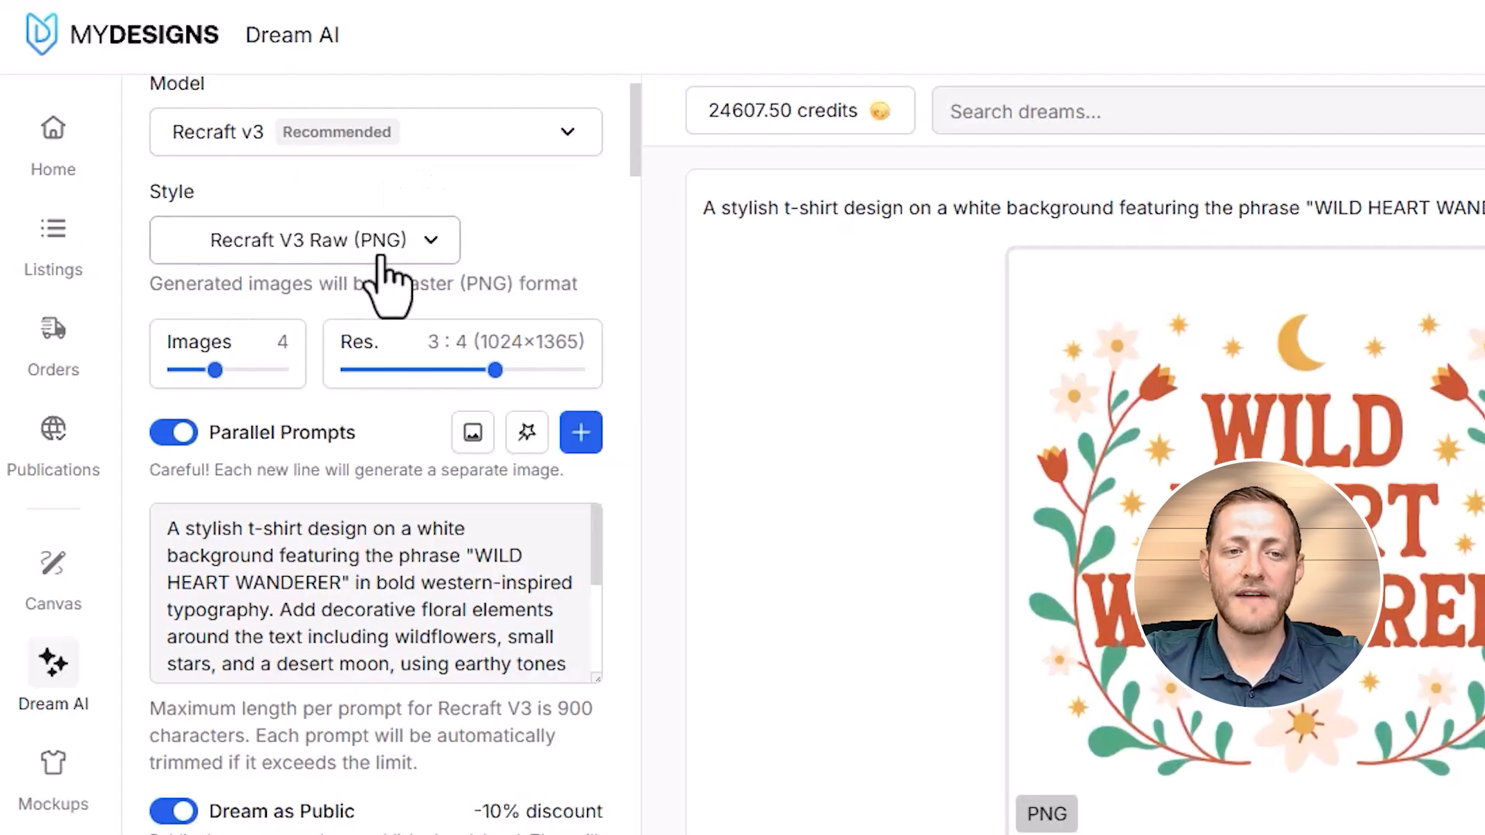
# - Set the generation style for Recraft v3 to Illustration Seamless (PNG)
pyautogui.click(381, 249)
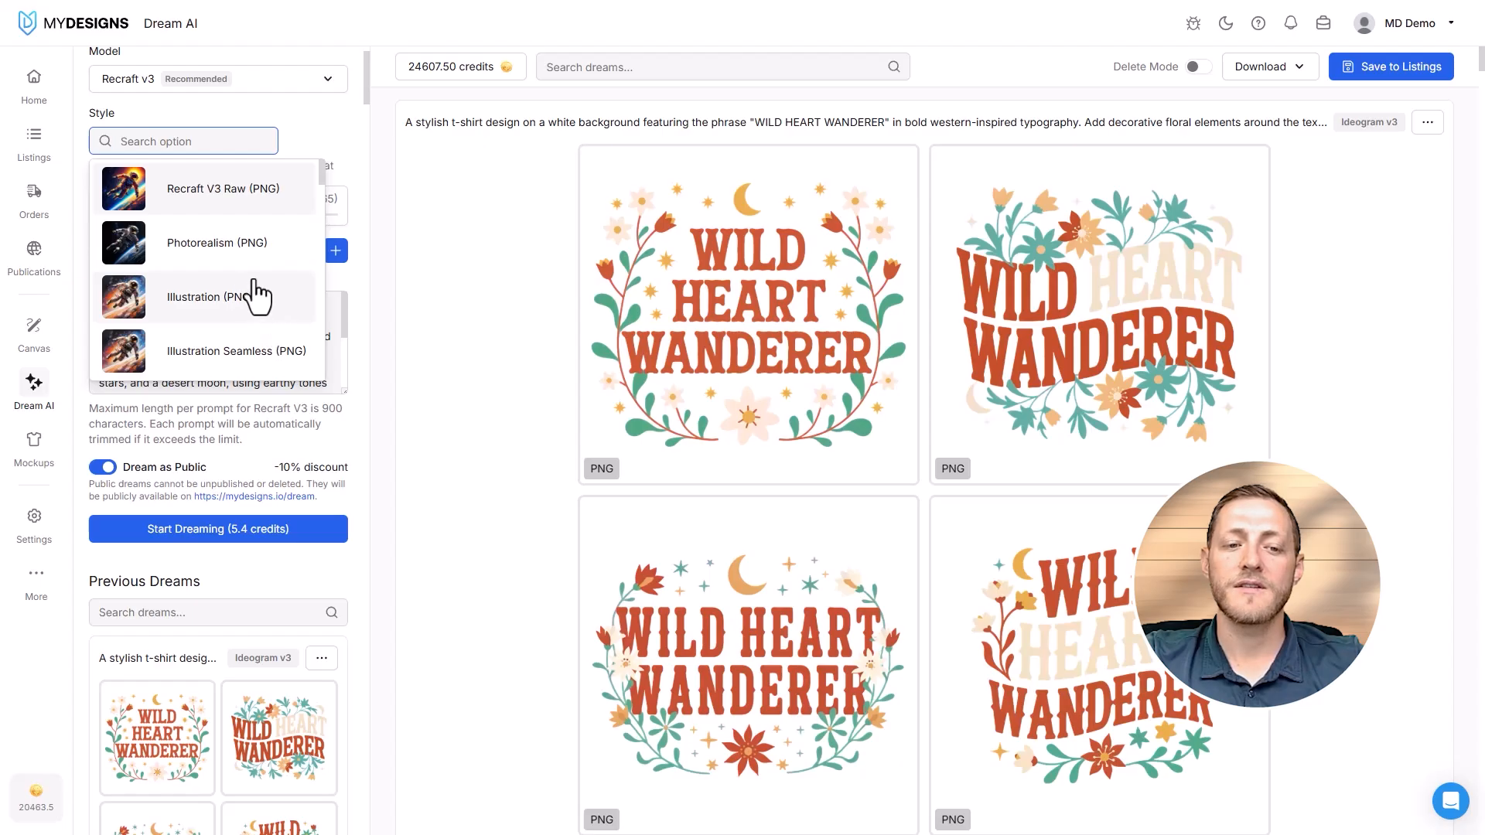
pyautogui.scroll(-5, 251, 290)
pyautogui.scroll(3, 246, 284)
pyautogui.scroll(1, 246, 284)
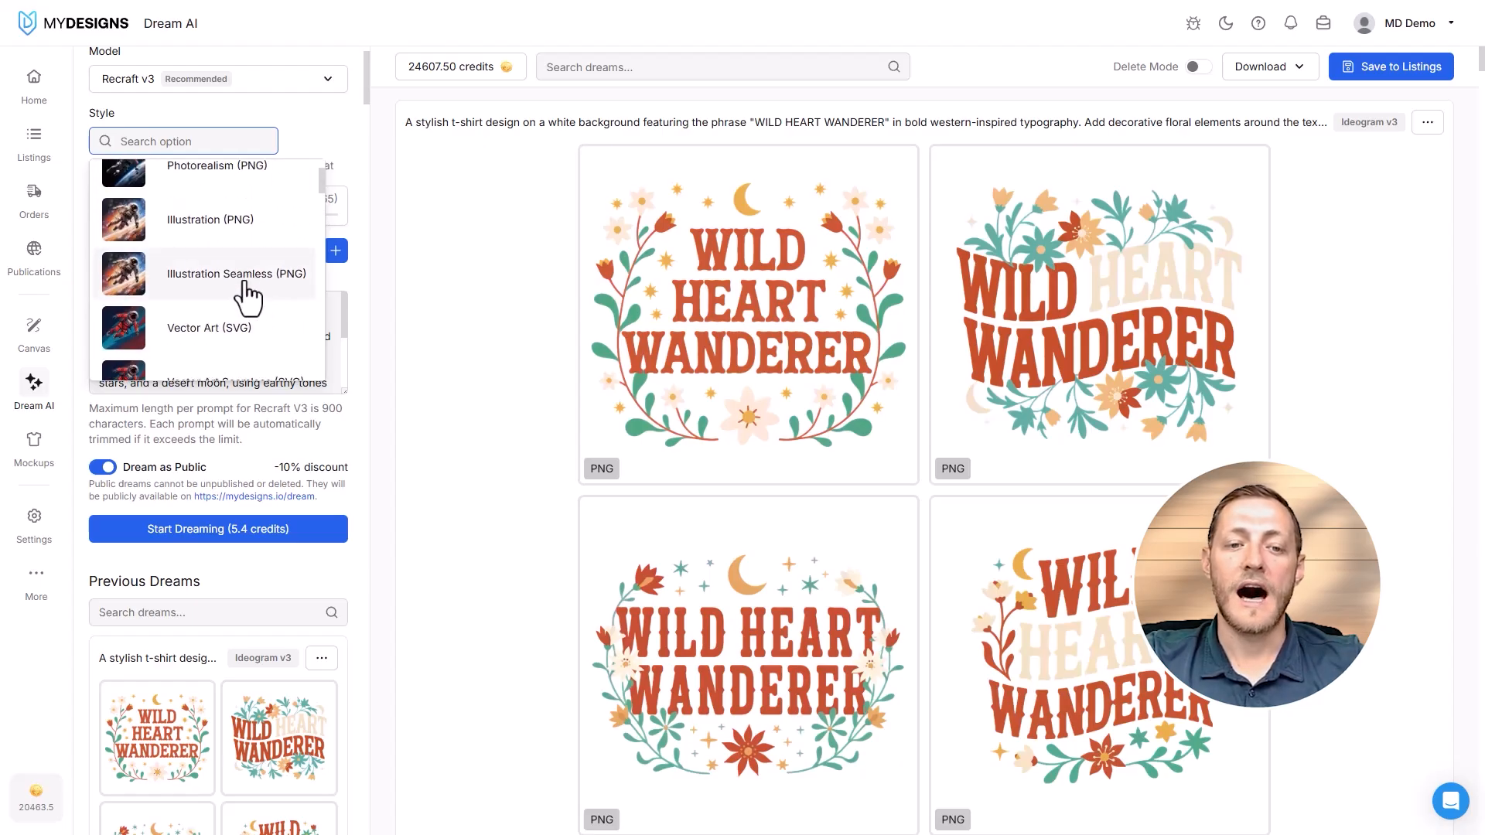
pyautogui.click(243, 293)
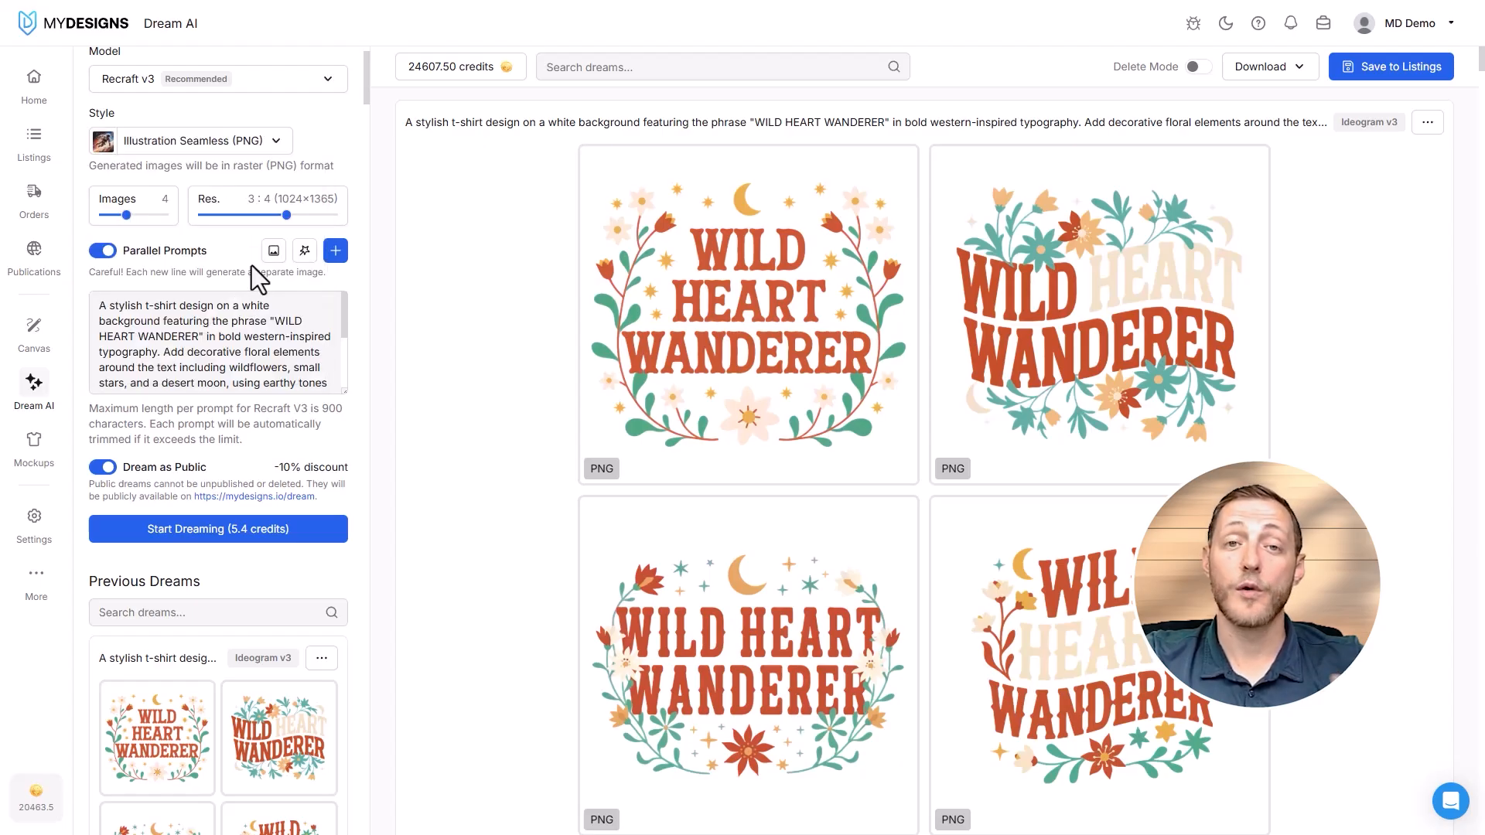
pyautogui.click(197, 142)
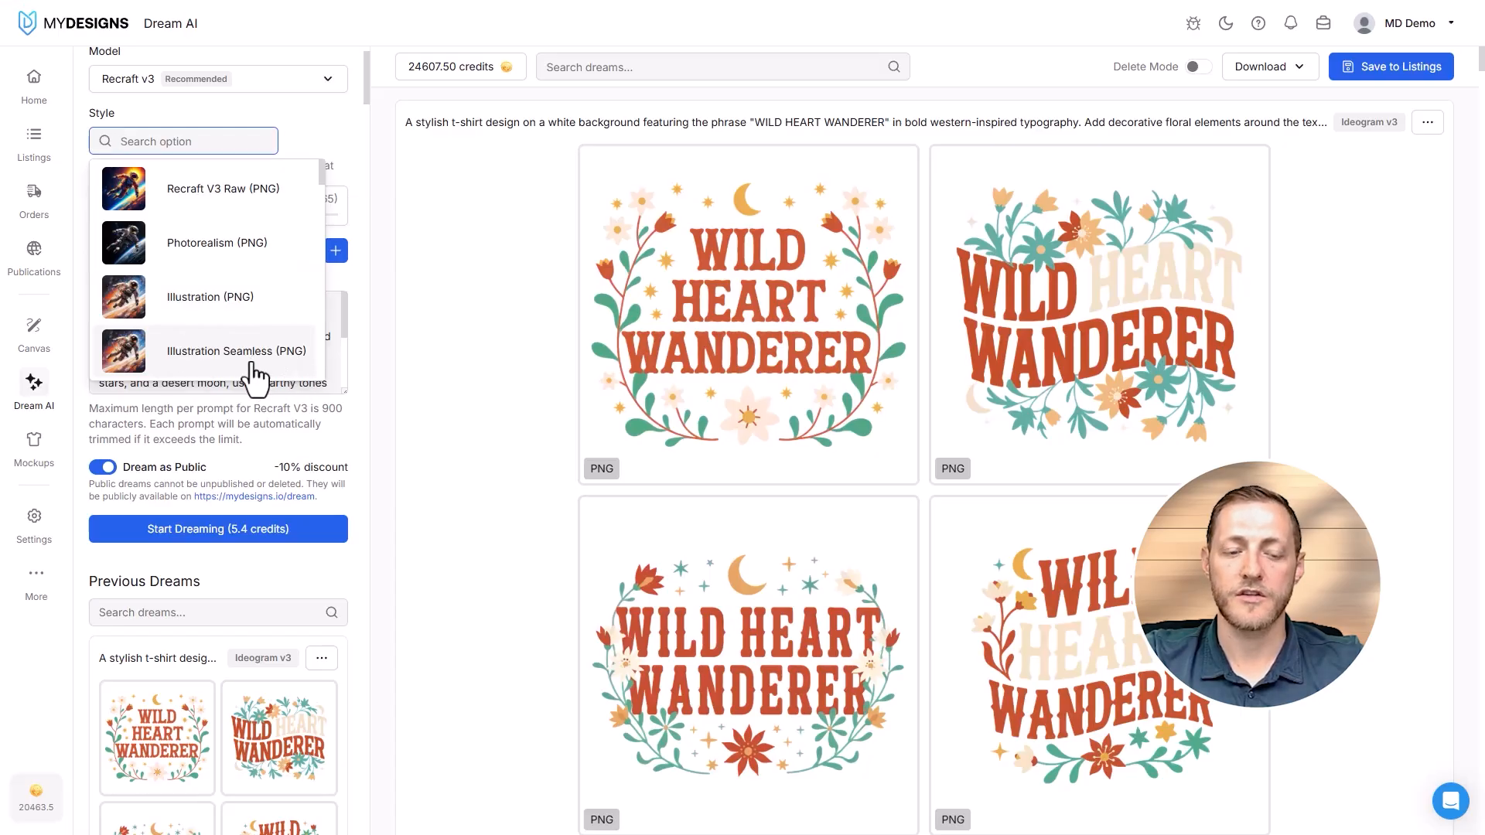
pyautogui.click(209, 361)
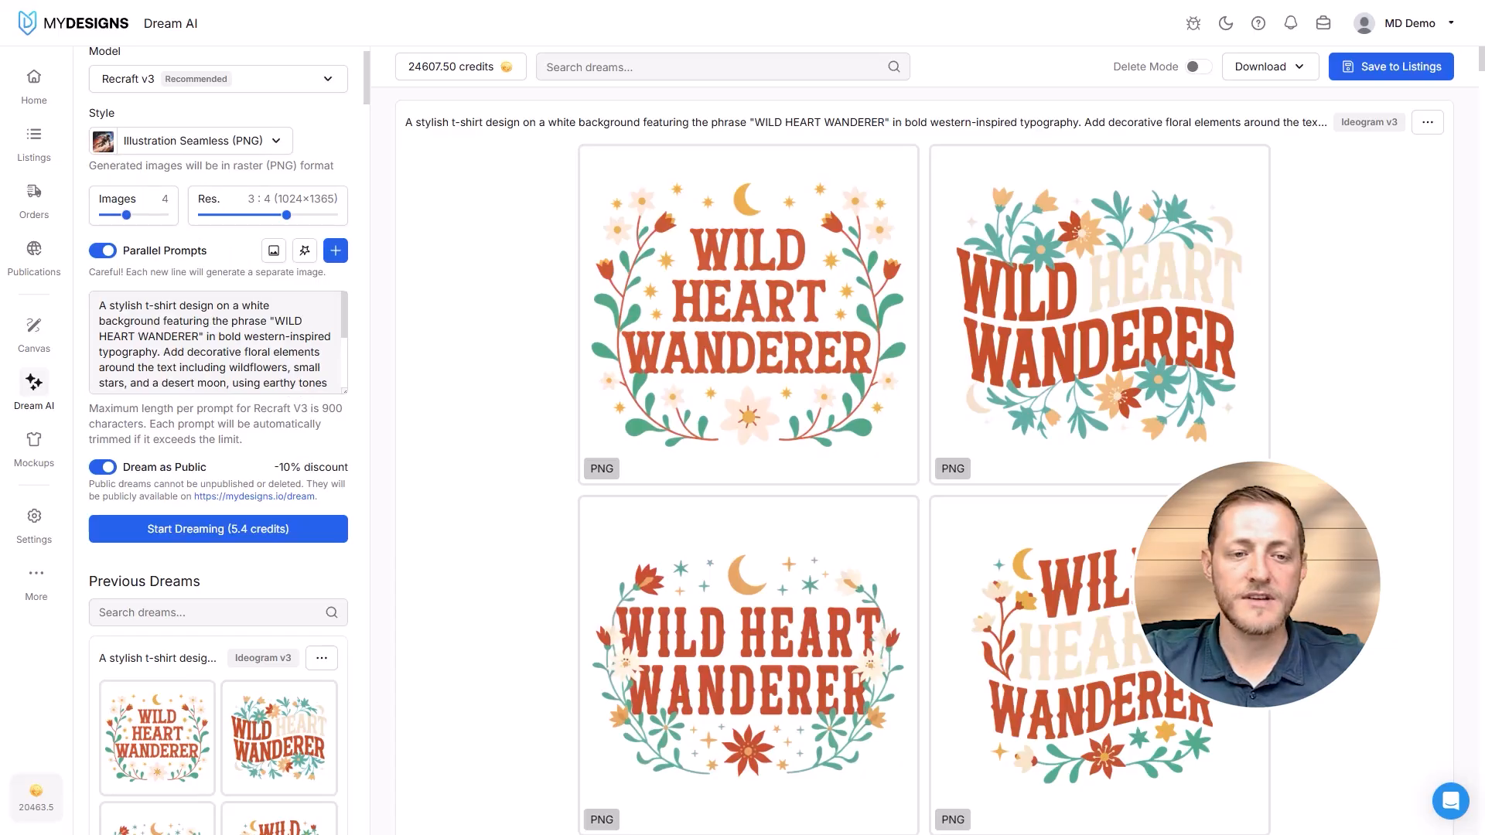
# - Replace the whole t-shirt prompt with the copied set of seamless floral vector pattern prompts
pyautogui.click(234, 343)
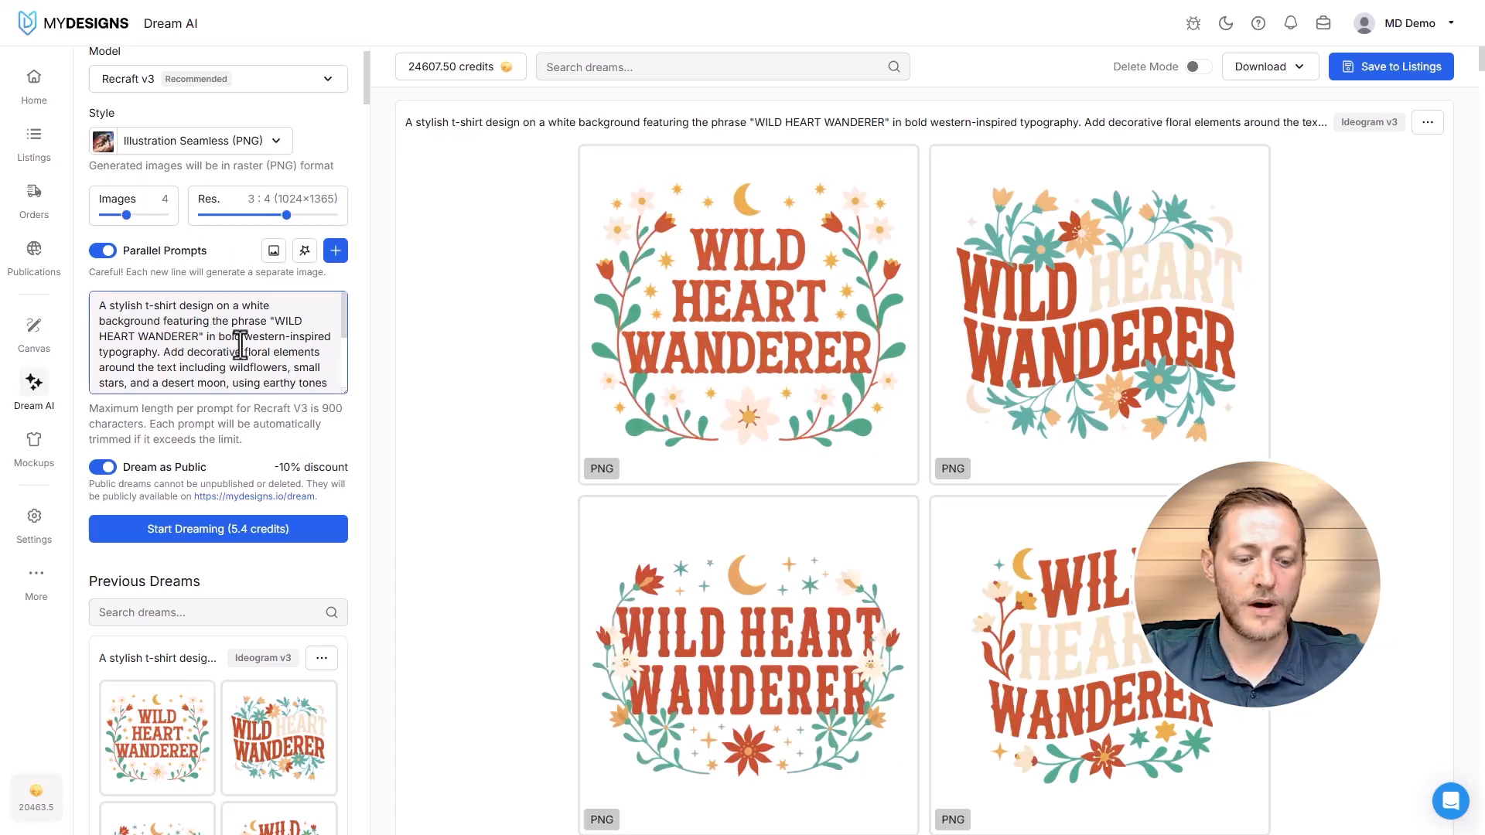
pyautogui.hotkey('ctrl', 'a')
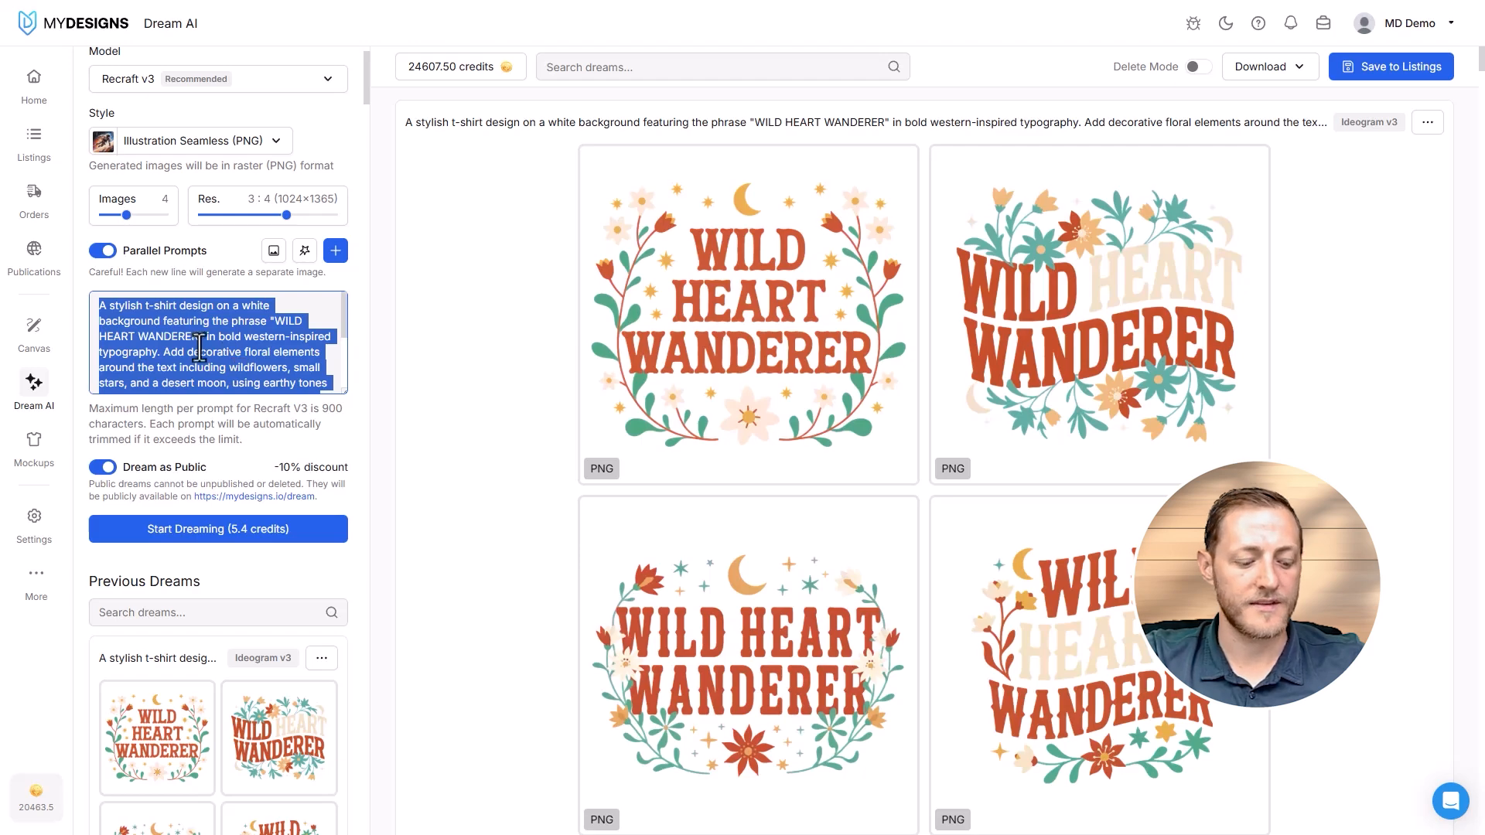
pyautogui.hotkey('ctrl', 'v')
pyautogui.scroll(10, 224, 350)
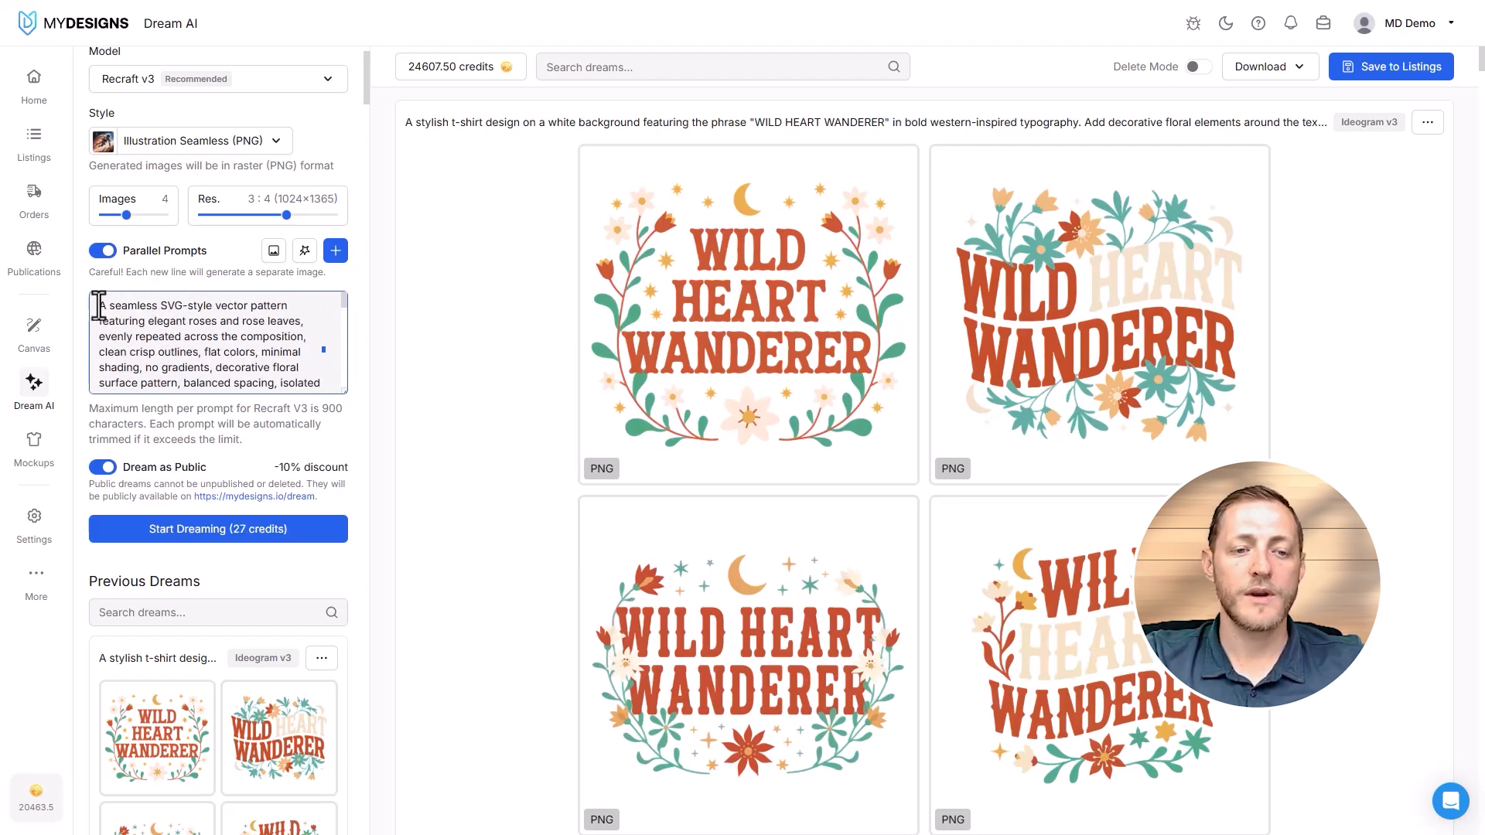
pyautogui.moveTo(103, 305); pyautogui.dragTo(182, 317)
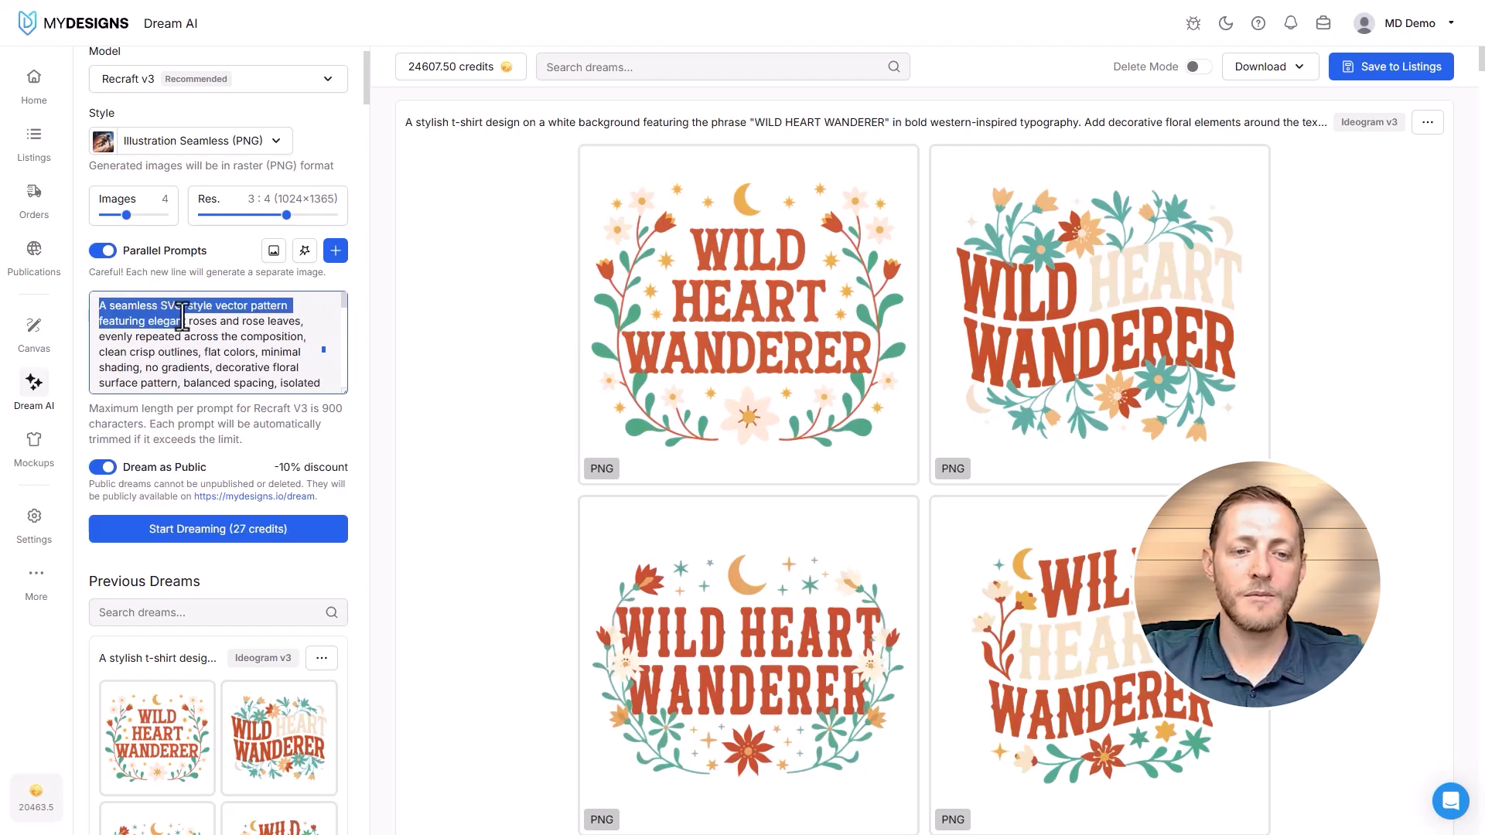
pyautogui.click(260, 319)
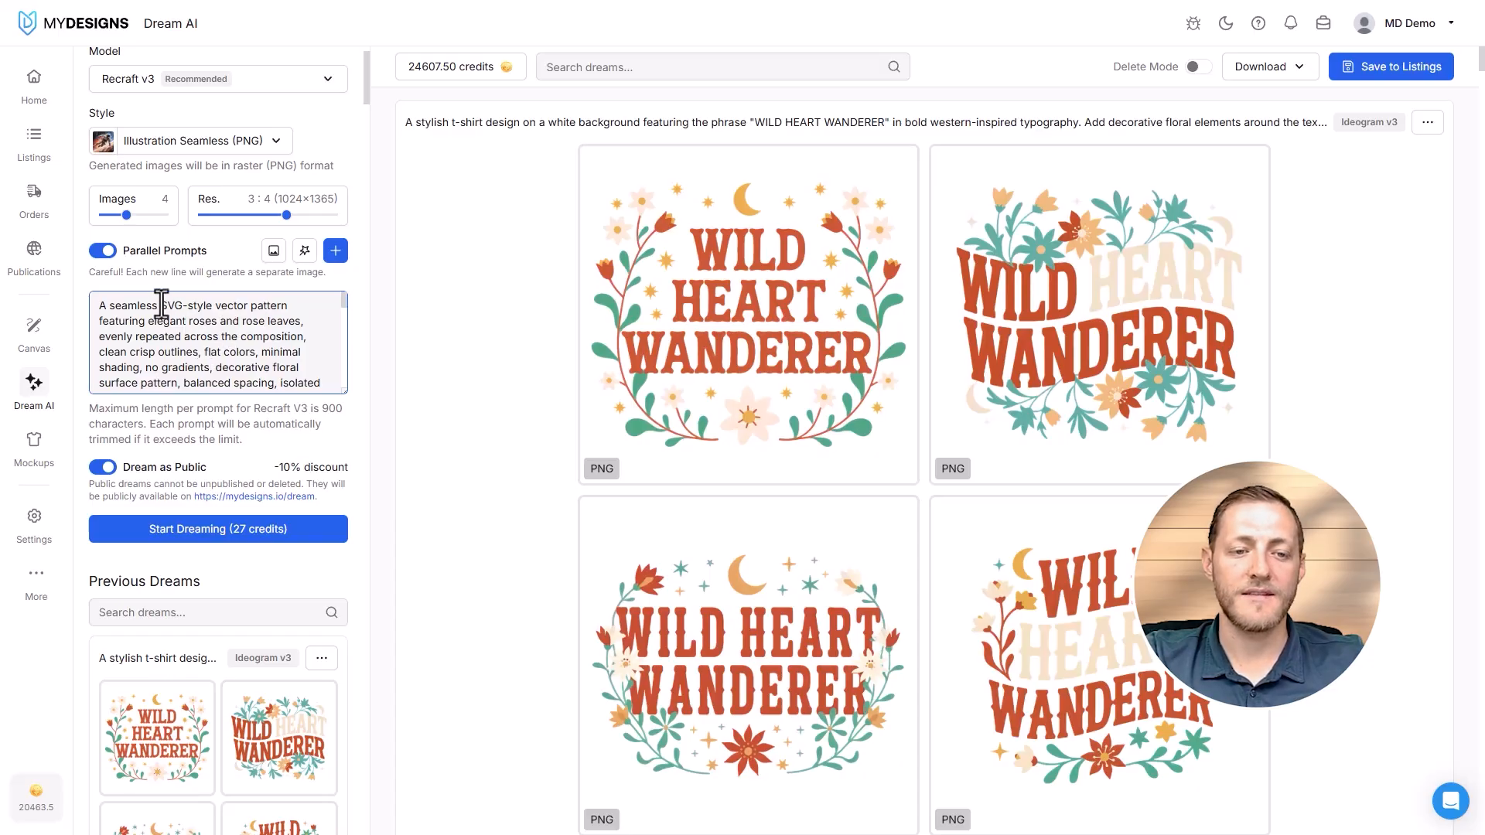
# - Remove "SVG-style" from the first prompt so it begins "A seamless vector pattern featuring elegant roses"
pyautogui.moveTo(162, 304); pyautogui.dragTo(183, 305)
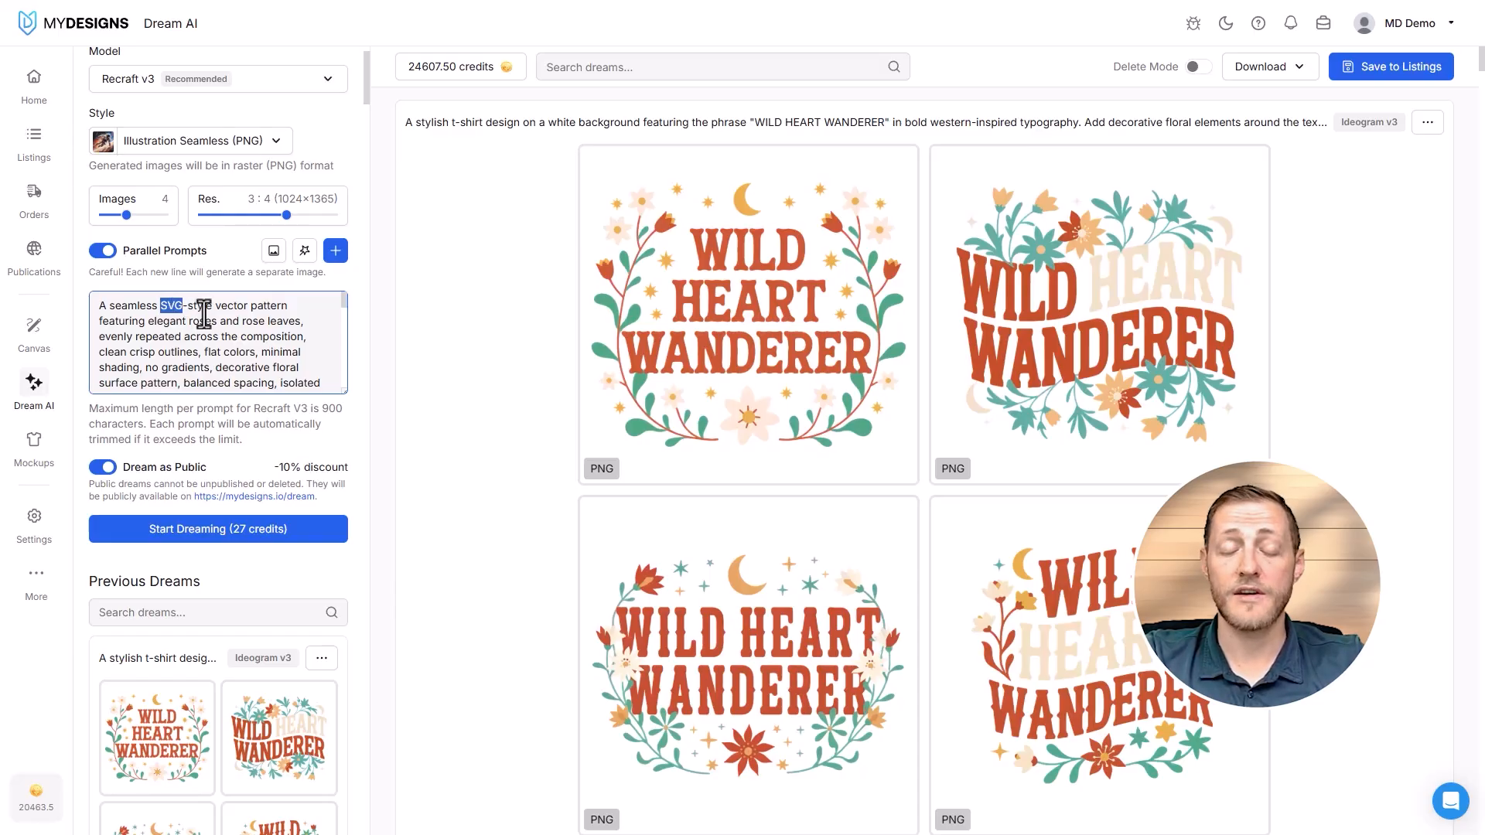
pyautogui.press('BackSpace')
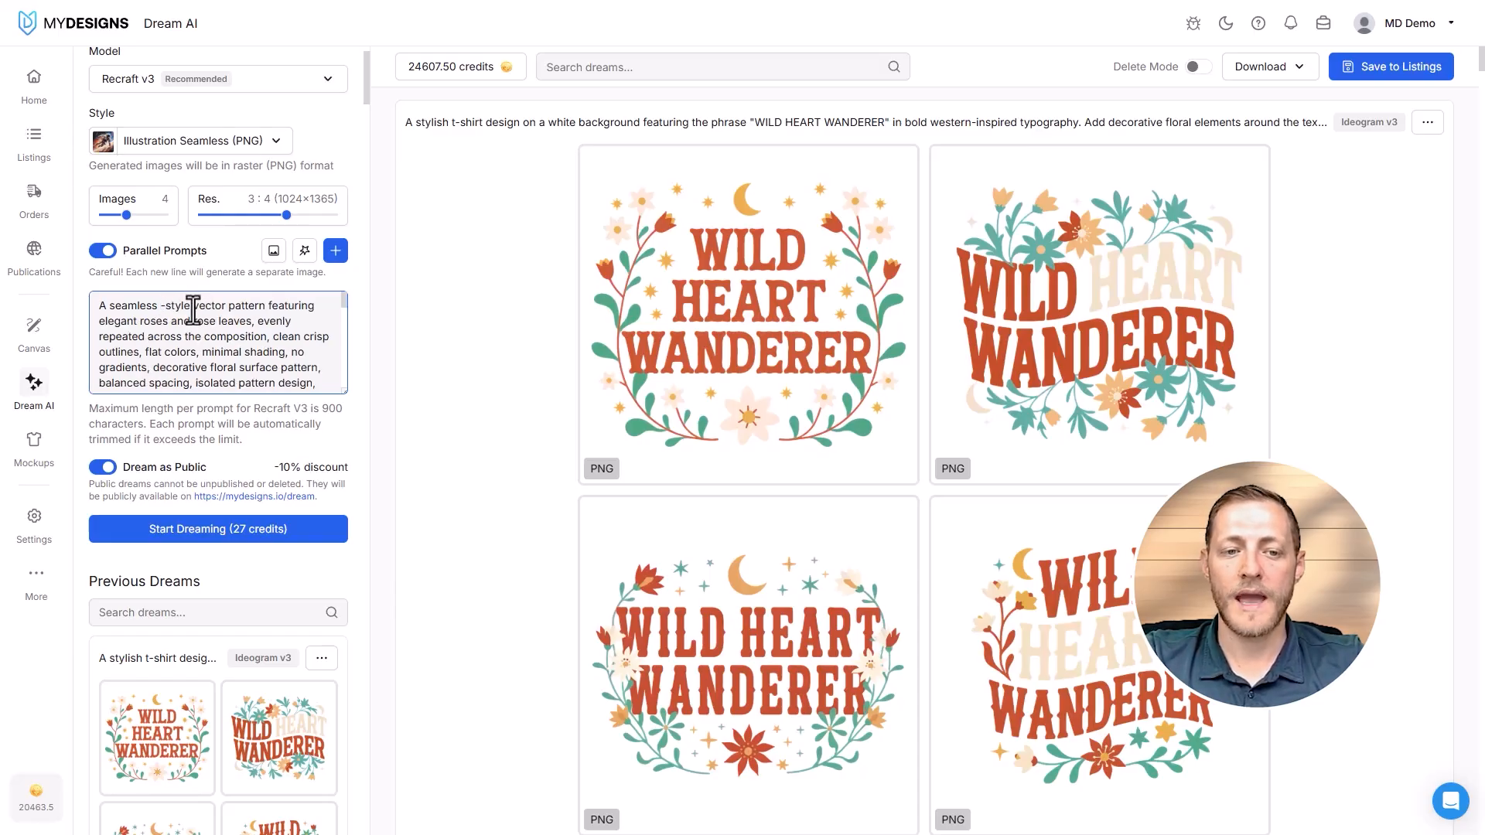
pyautogui.doubleClick(176, 307)
pyautogui.press('BackSpace')
pyautogui.press('BackSpace')
pyautogui.press('BackSpace')
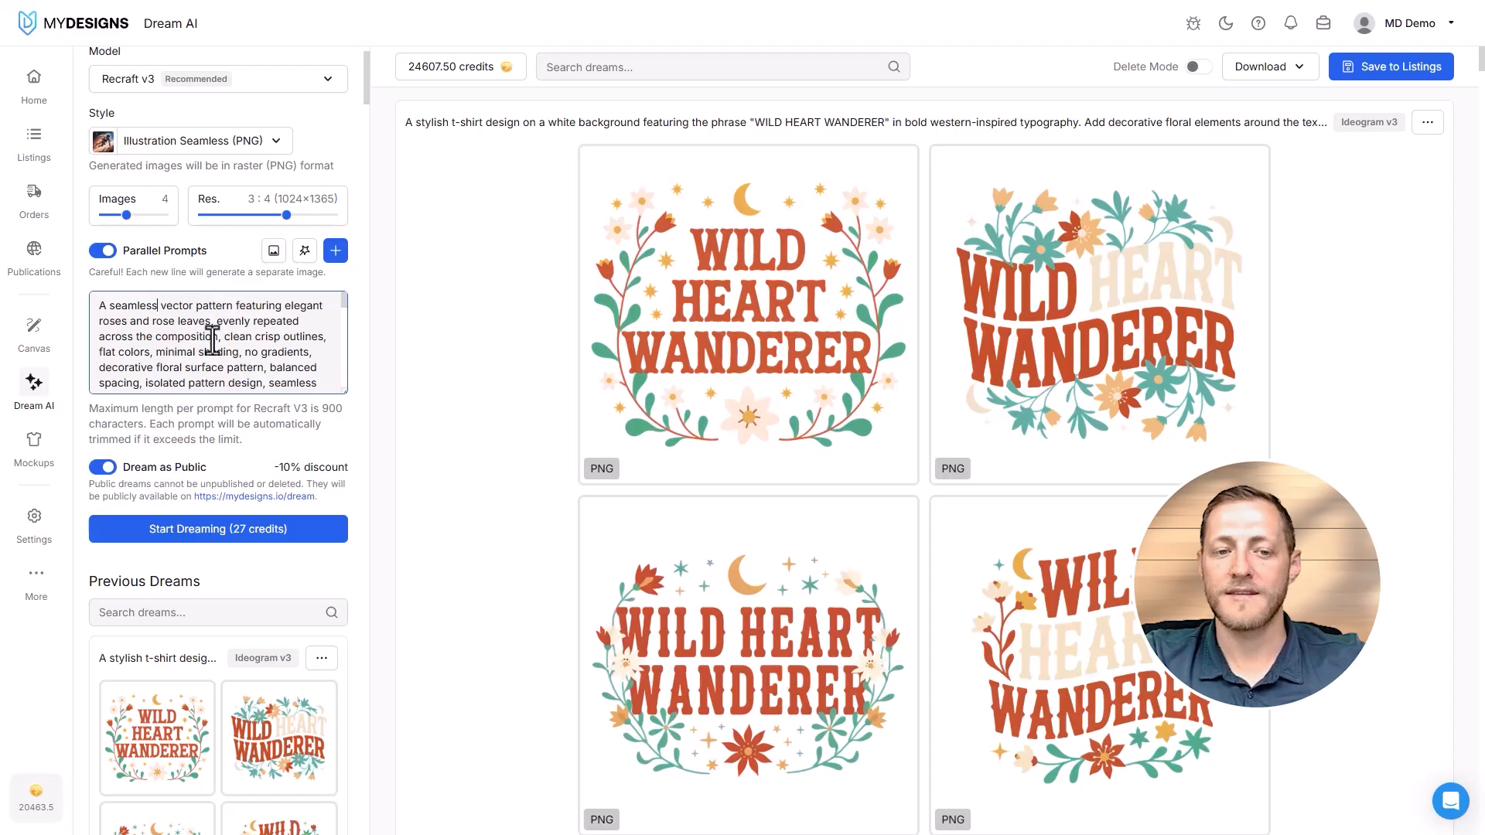
# - Review the separate floral pattern prompts from the first to the last, checking how they are divided by line breaks
pyautogui.scroll(-3, 222, 334)
pyautogui.scroll(3, 209, 334)
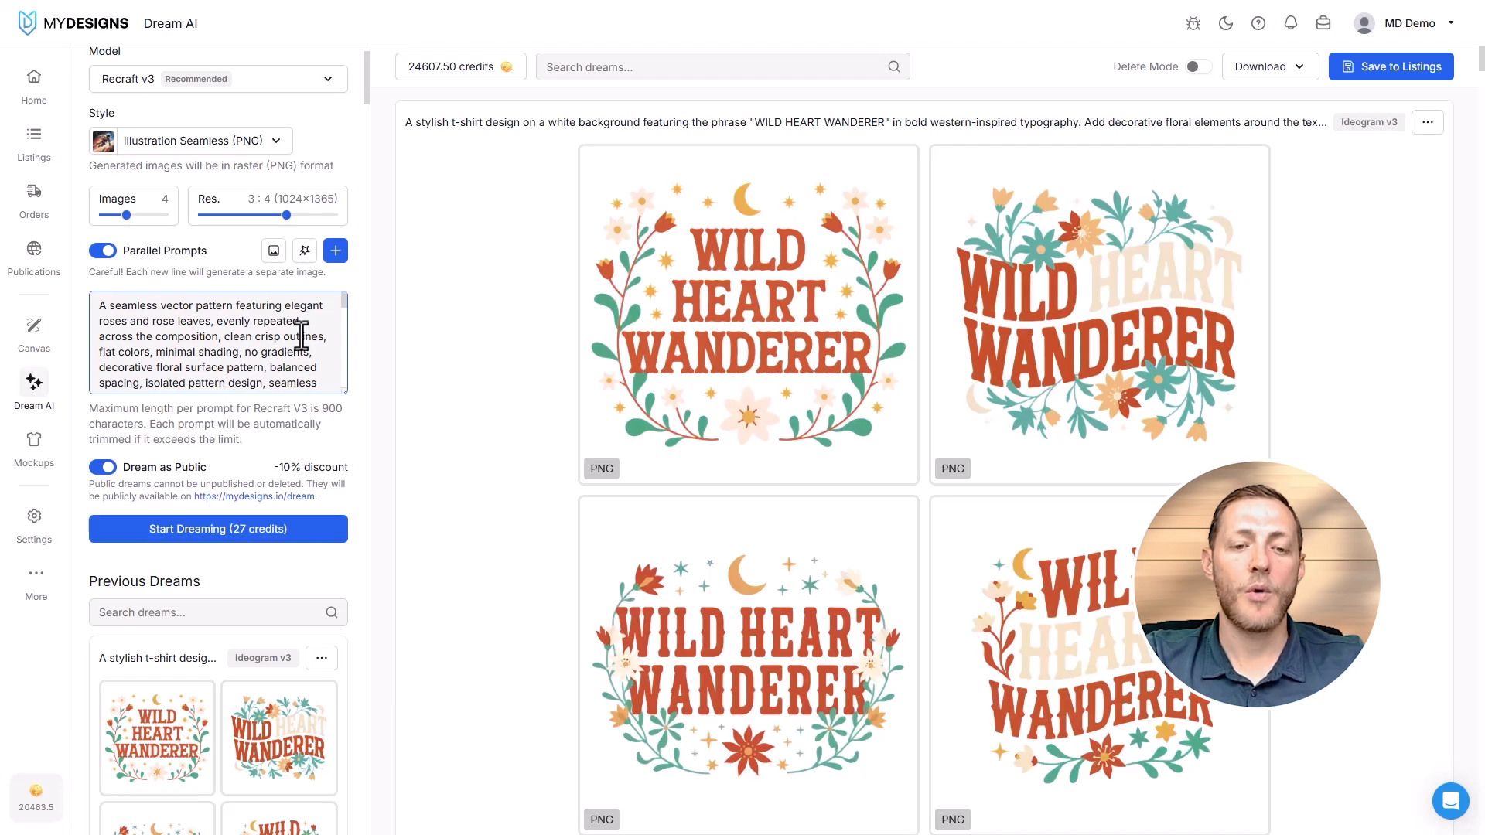
pyautogui.scroll(-2, 301, 335)
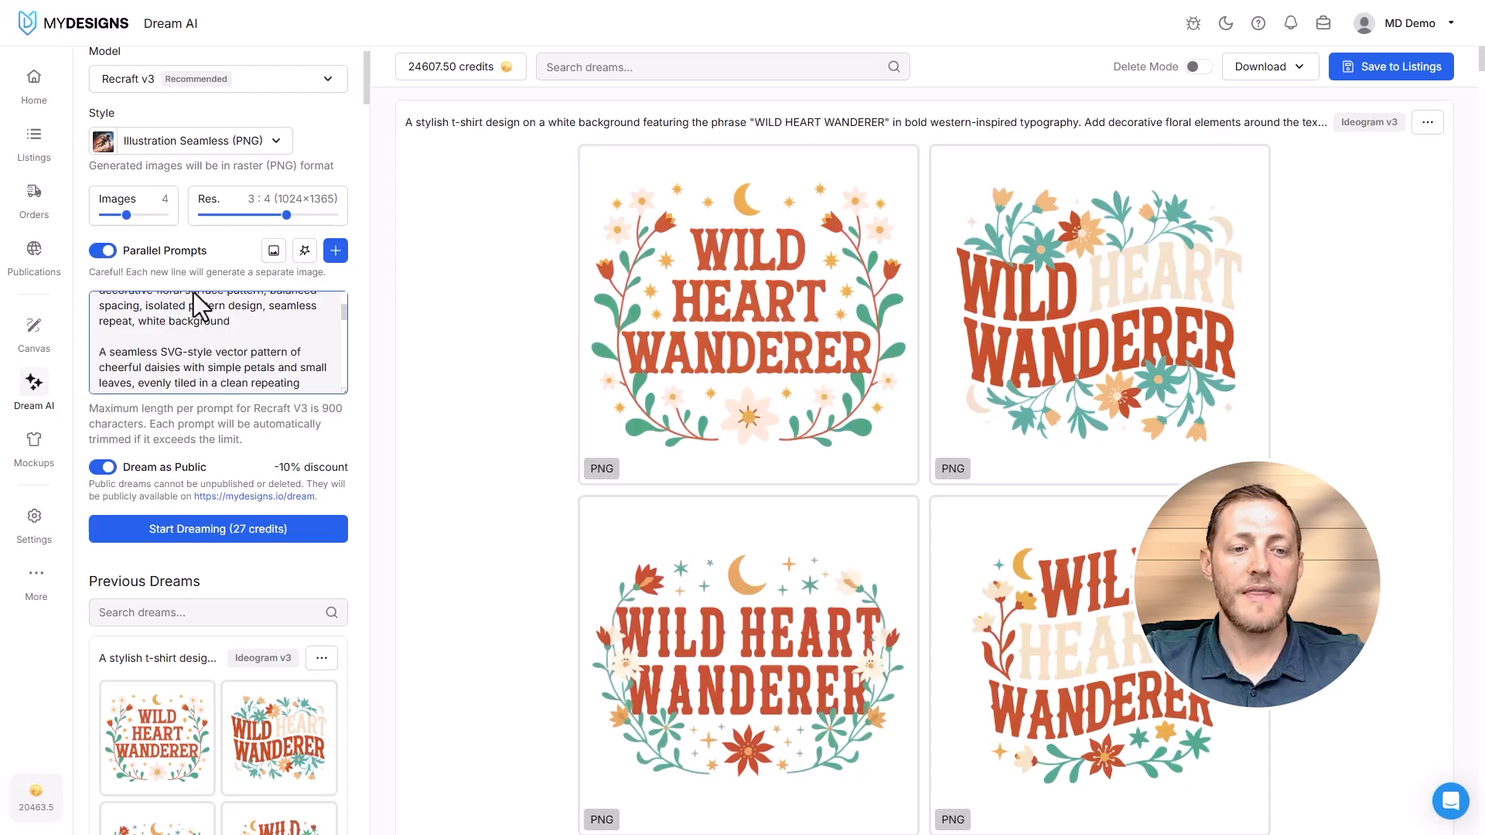
pyautogui.moveTo(232, 325); pyautogui.dragTo(59, 305)
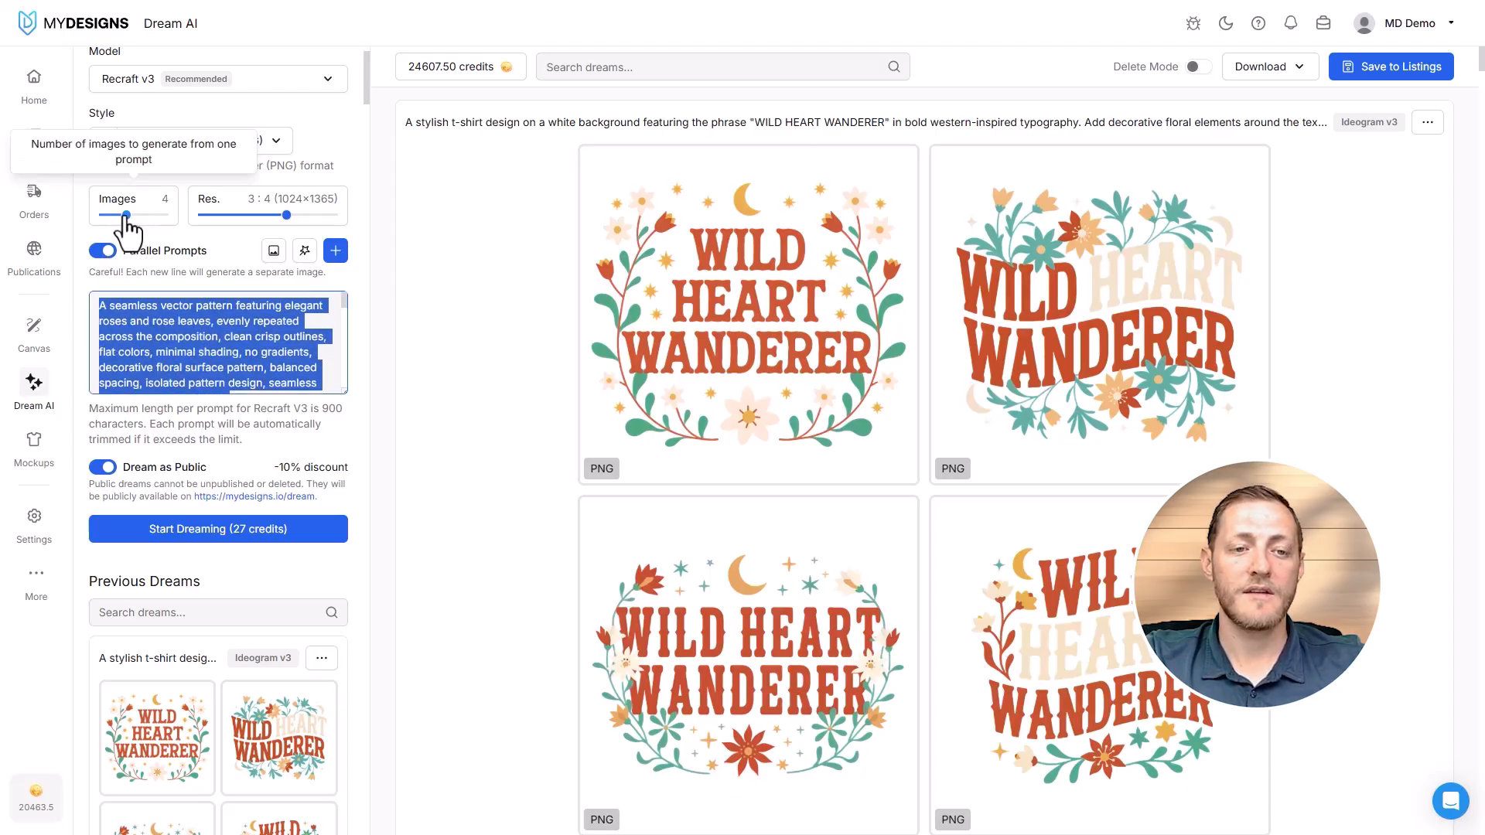
pyautogui.scroll(-1, 221, 328)
pyautogui.scroll(-1, 220, 328)
pyautogui.moveTo(98, 345); pyautogui.dragTo(311, 341)
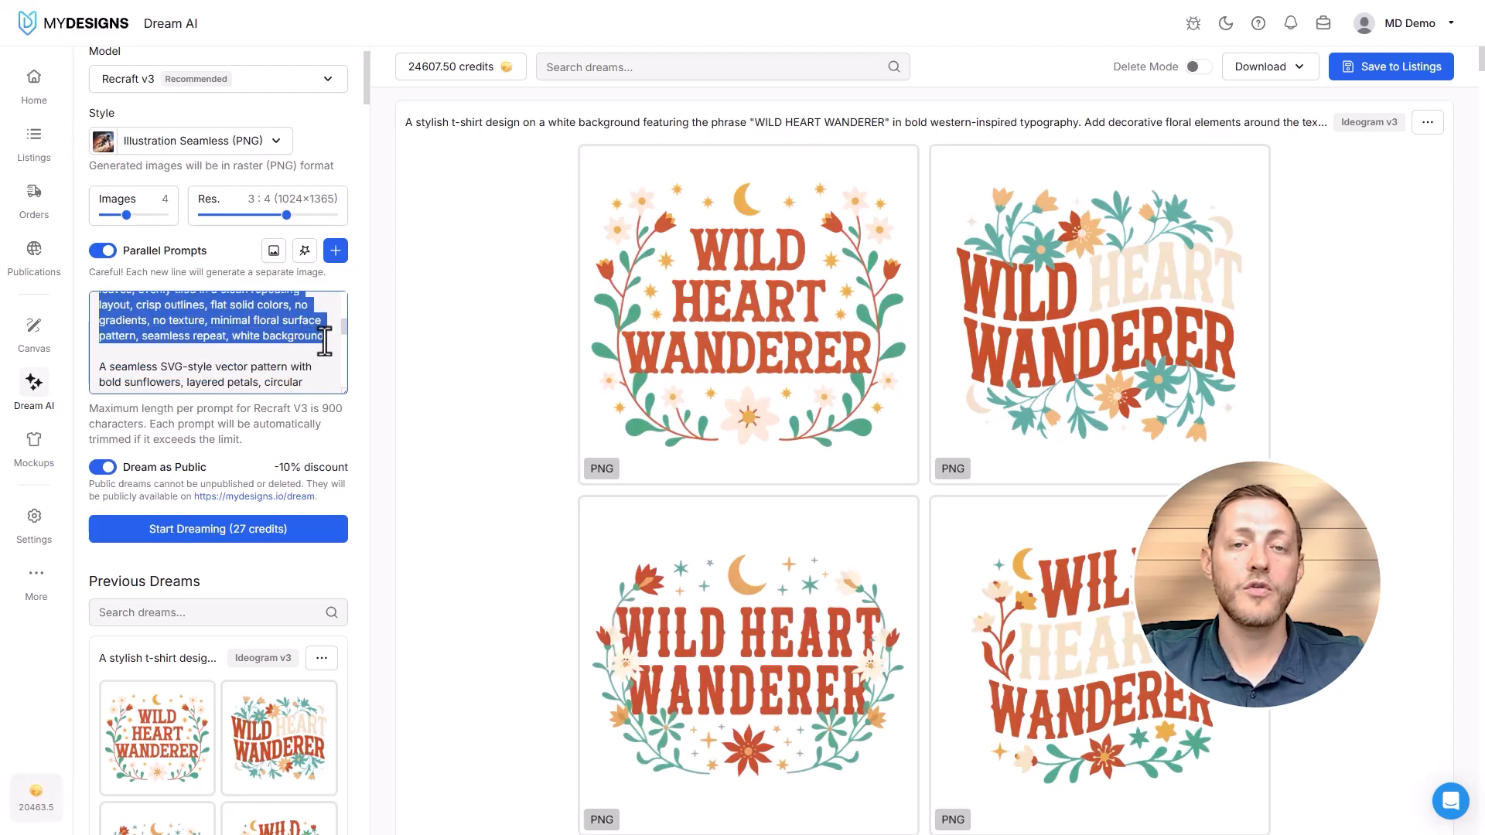
pyautogui.click(322, 341)
pyautogui.scroll(-5, 305, 328)
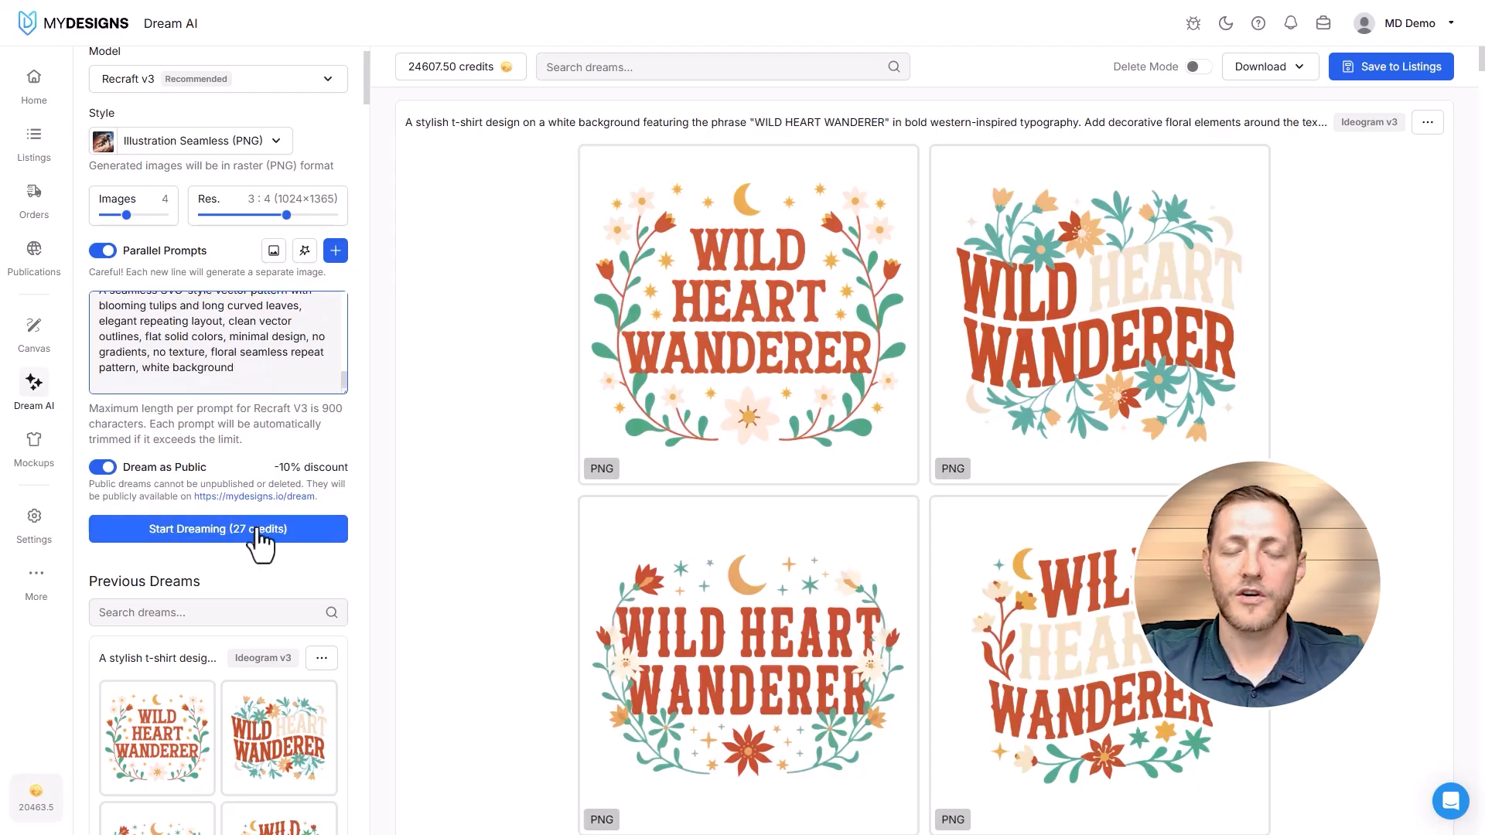
# - Start dreaming the floral pattern prompts, and set the resolution to 1 : 1 (1024×1024)
pyautogui.click(215, 534)
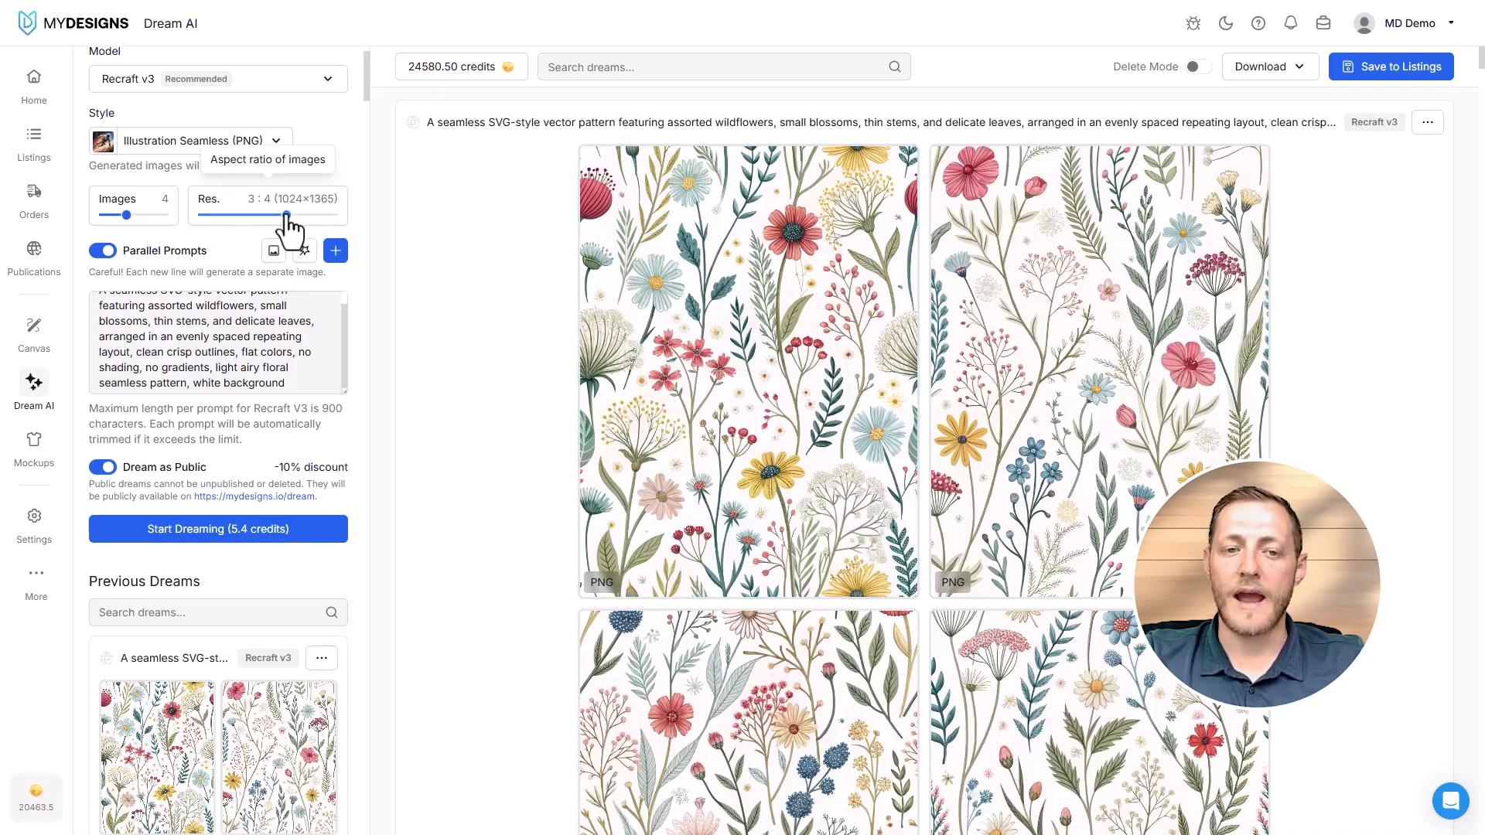
pyautogui.moveTo(287, 218); pyautogui.dragTo(270, 218)
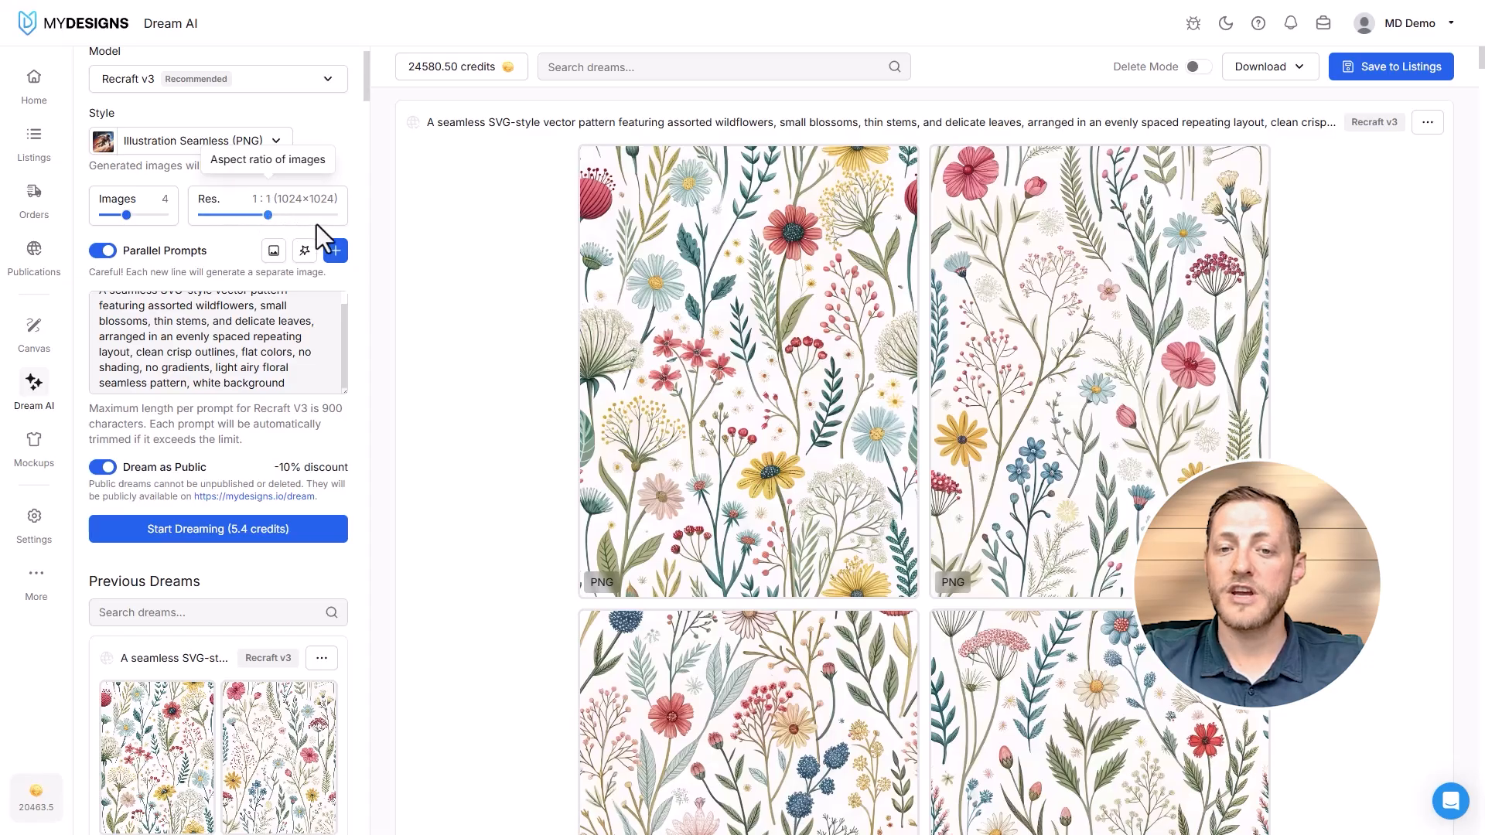
# - Examine the generated wildflower, sunflower, daisy, rose and tulip patterns in the results
pyautogui.click(818, 349)
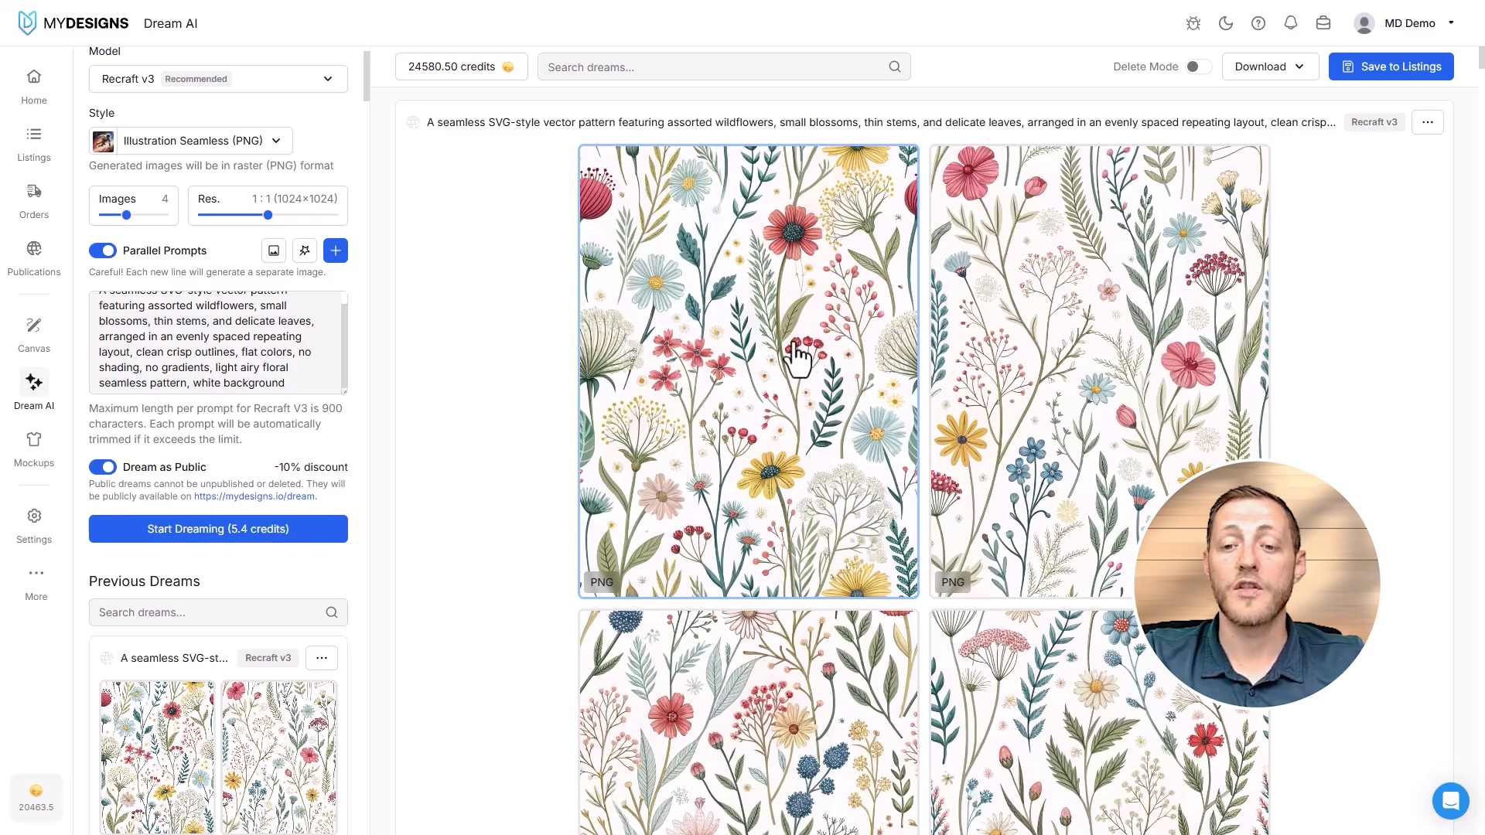
pyautogui.scroll(-5, 820, 371)
pyautogui.scroll(-3, 919, 417)
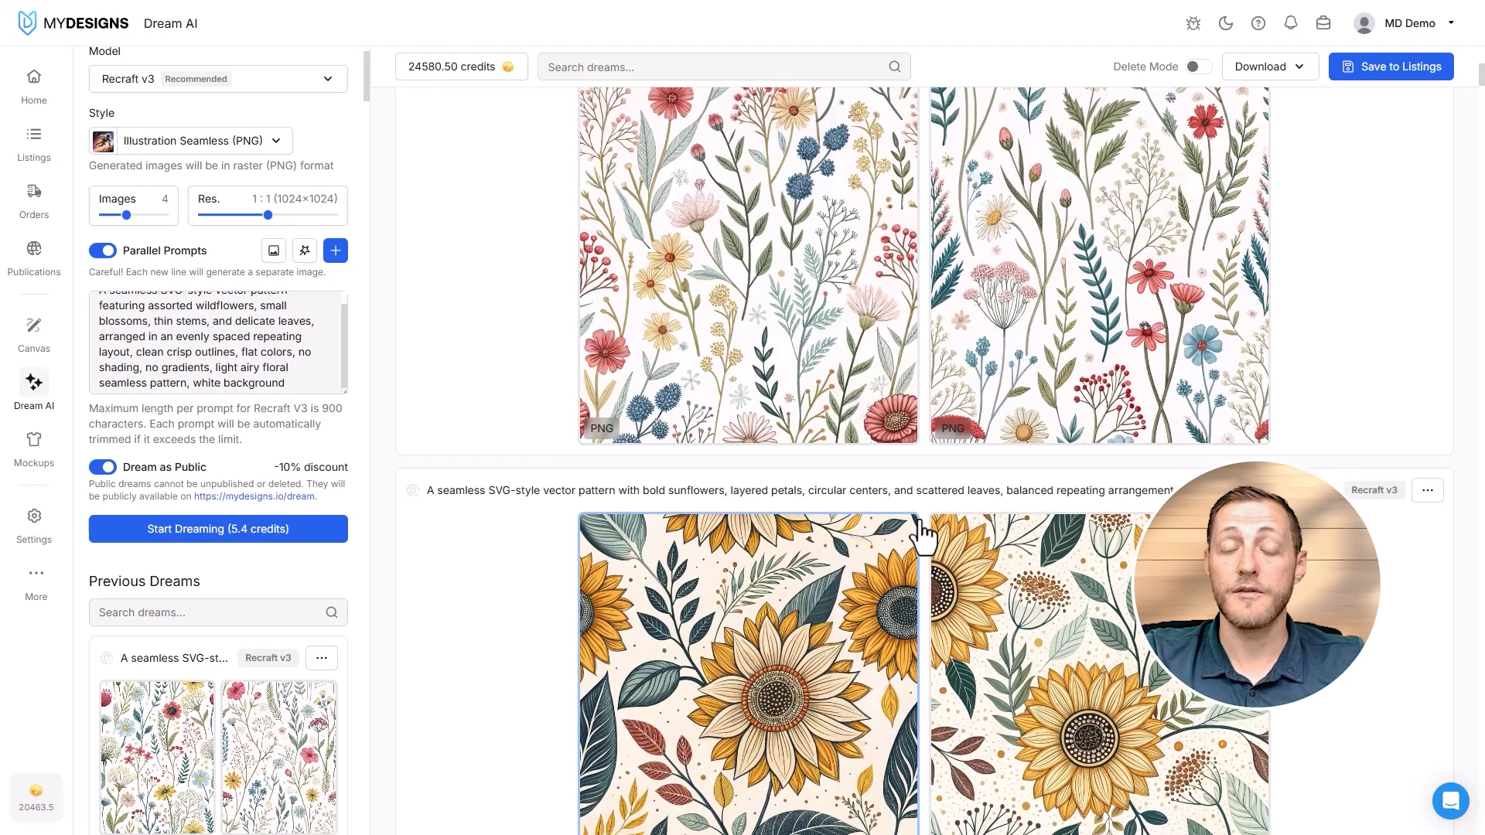
pyautogui.scroll(-10, 920, 464)
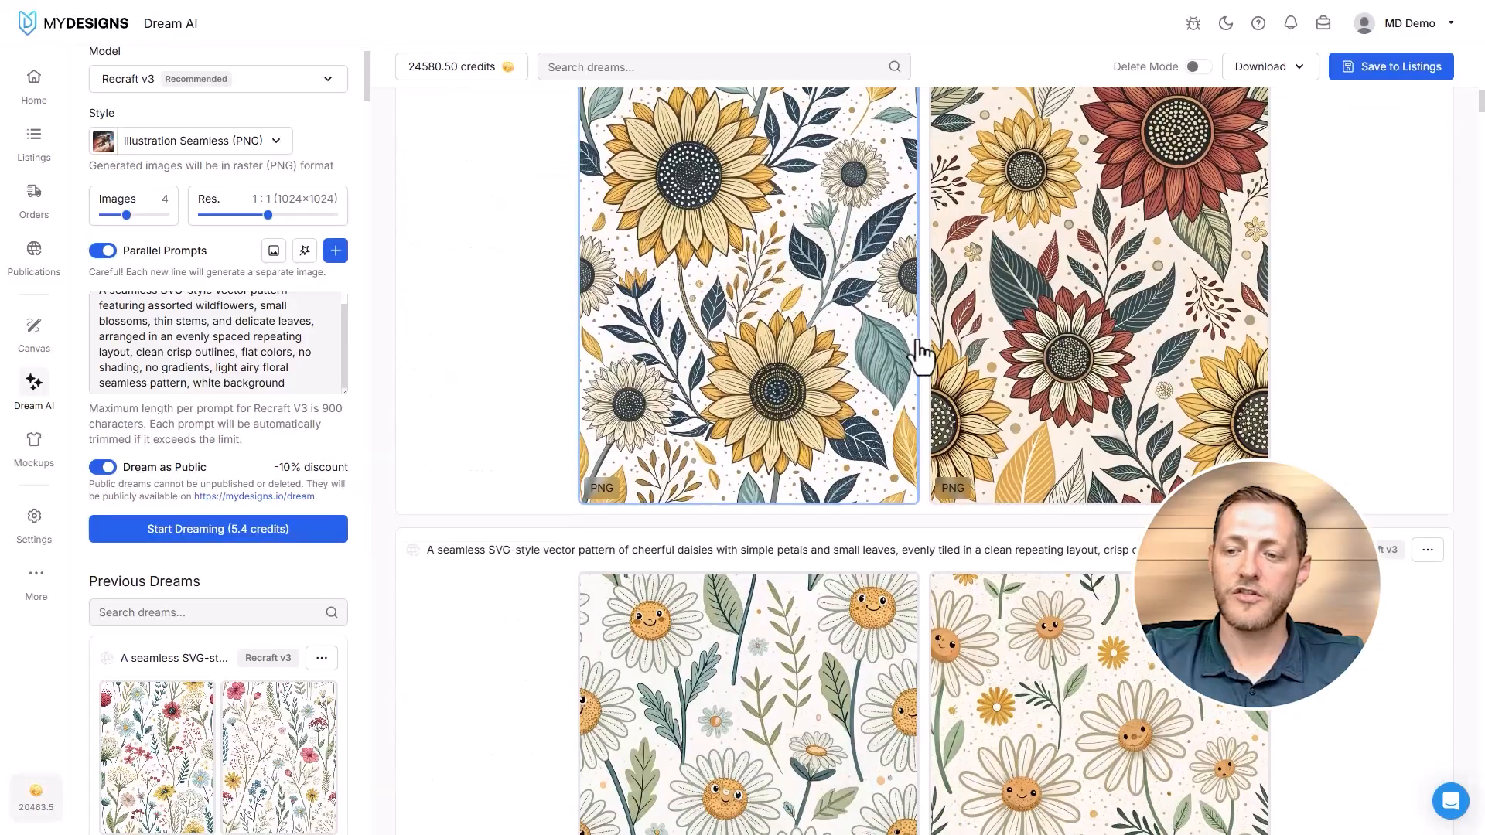
pyautogui.scroll(-9, 920, 355)
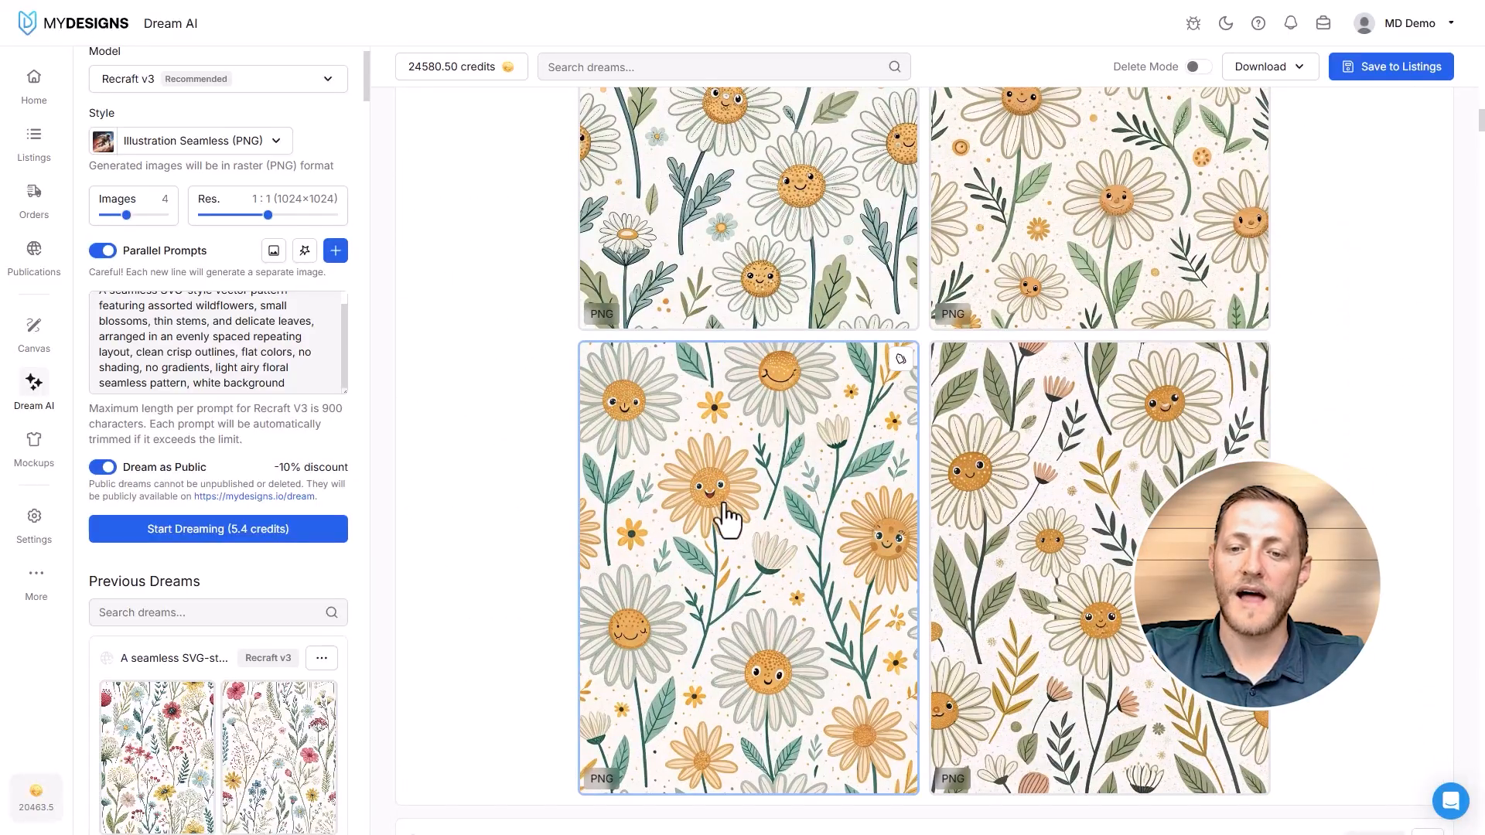
pyautogui.scroll(-8, 727, 518)
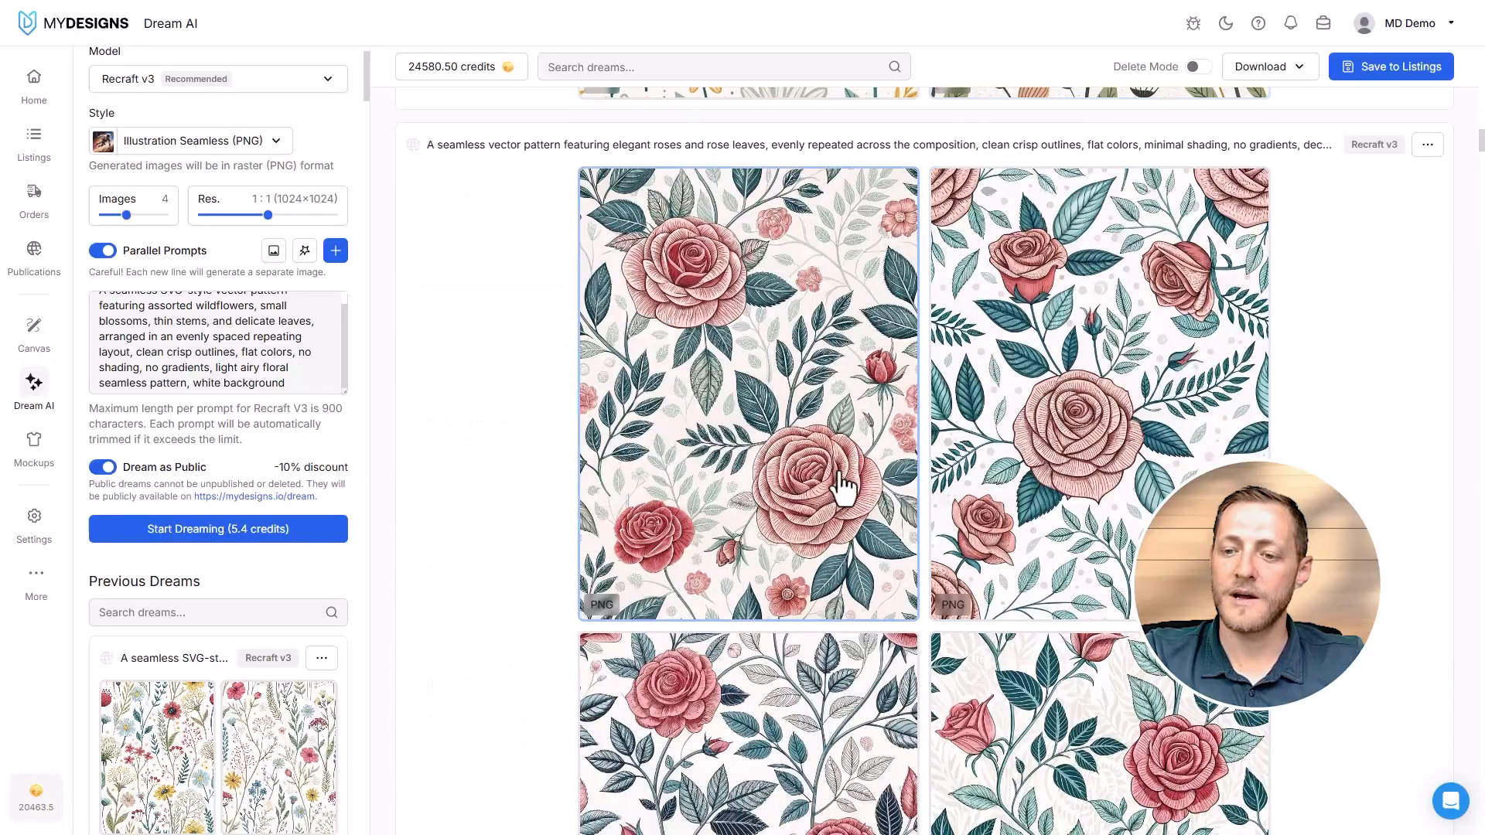
pyautogui.scroll(-3, 946, 360)
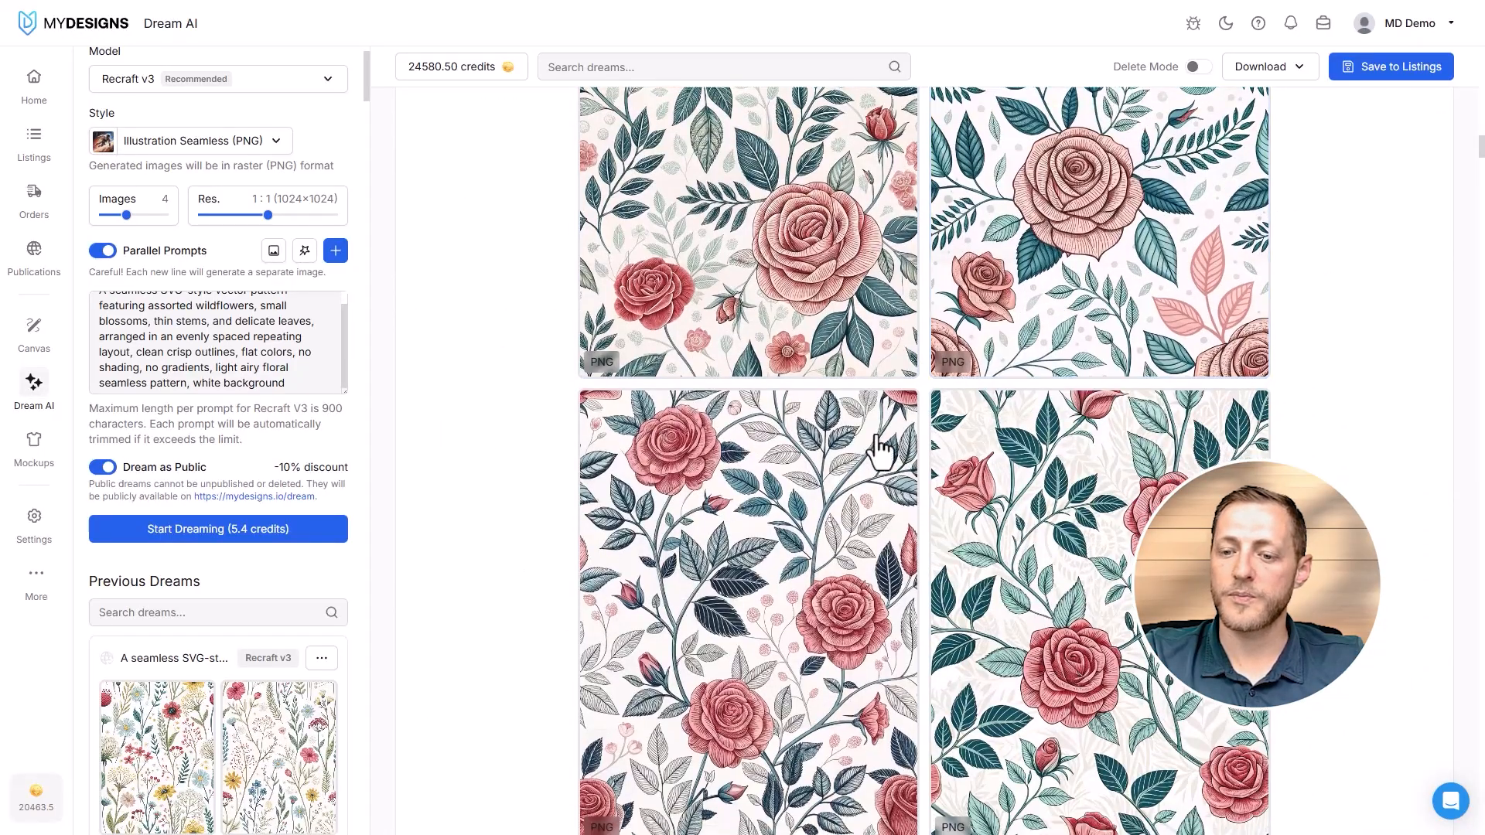
pyautogui.scroll(-4, 882, 448)
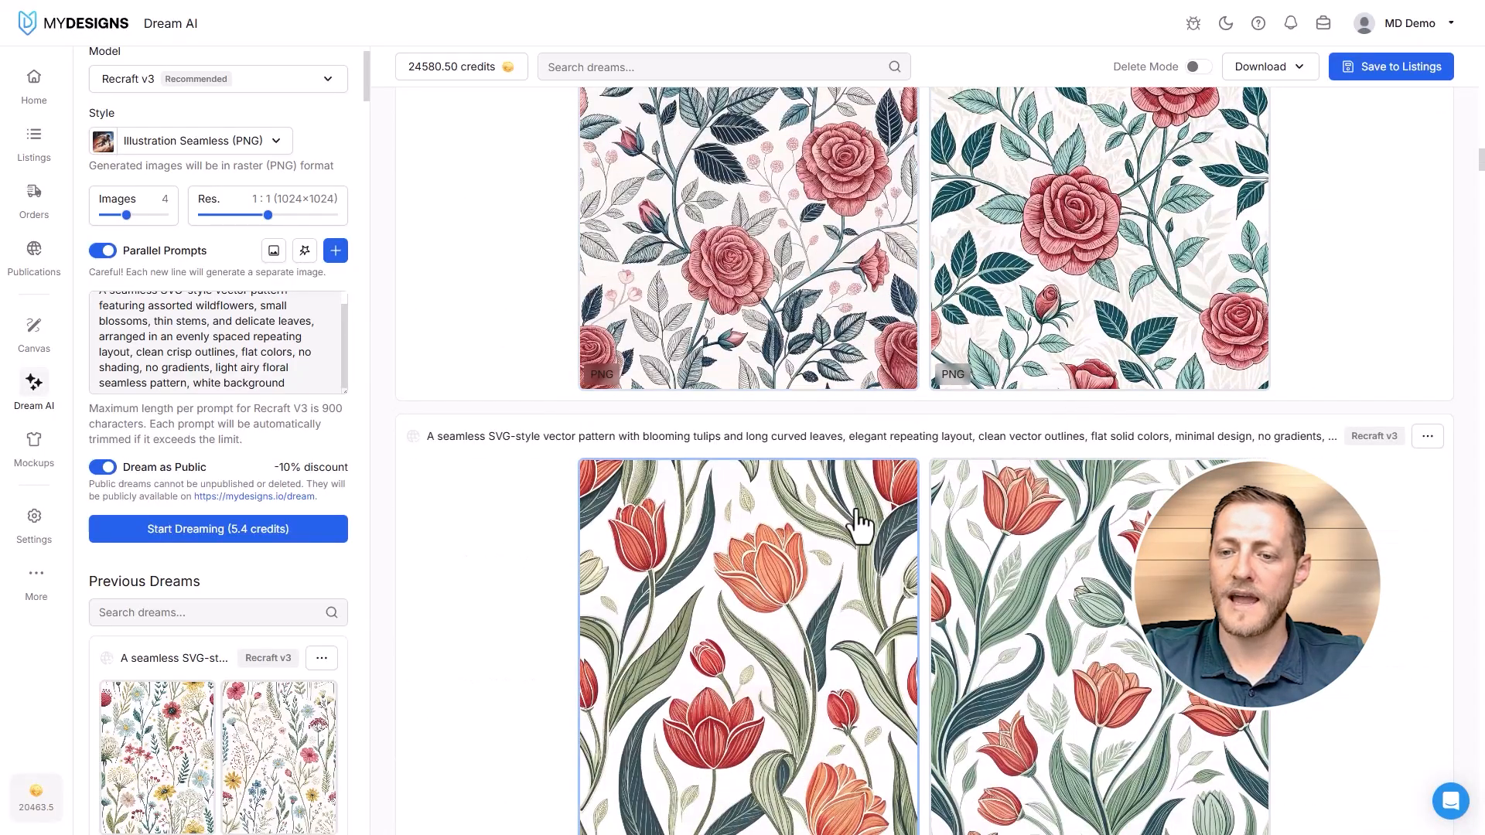
pyautogui.scroll(-12, 838, 457)
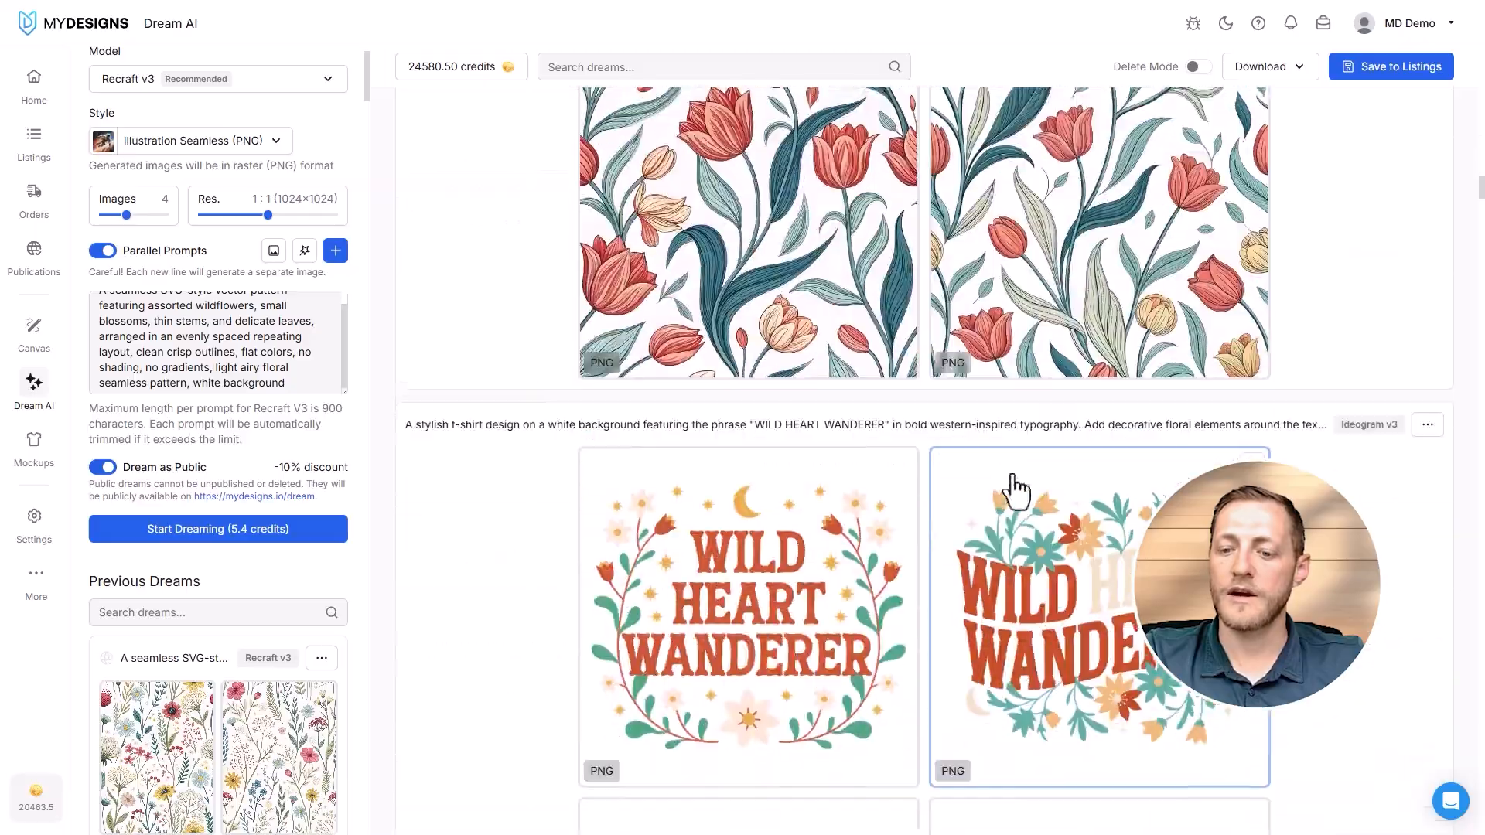
pyautogui.scroll(6, 966, 487)
pyautogui.scroll(15, 904, 481)
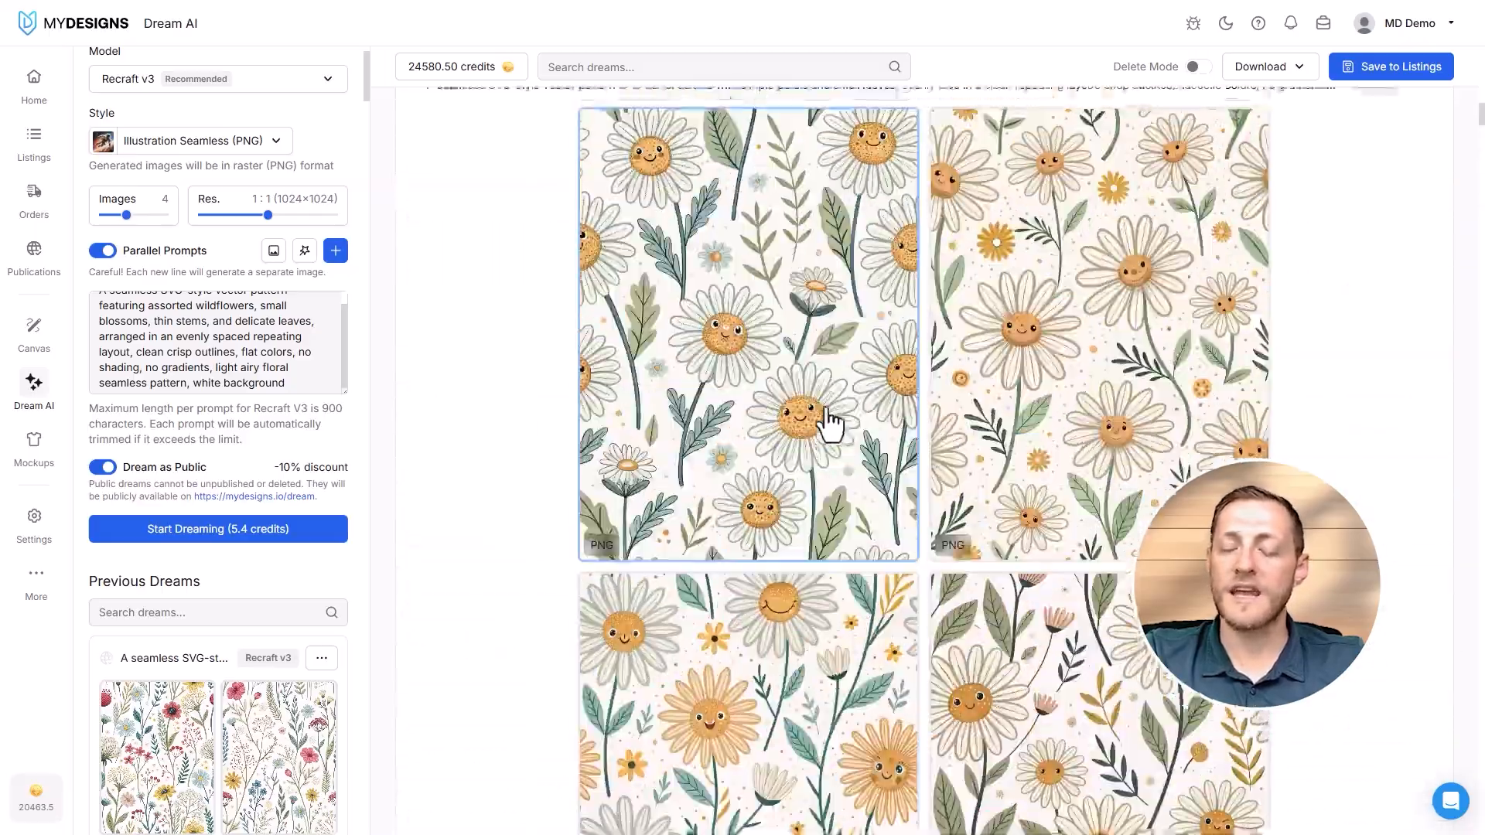
pyautogui.scroll(10, 829, 421)
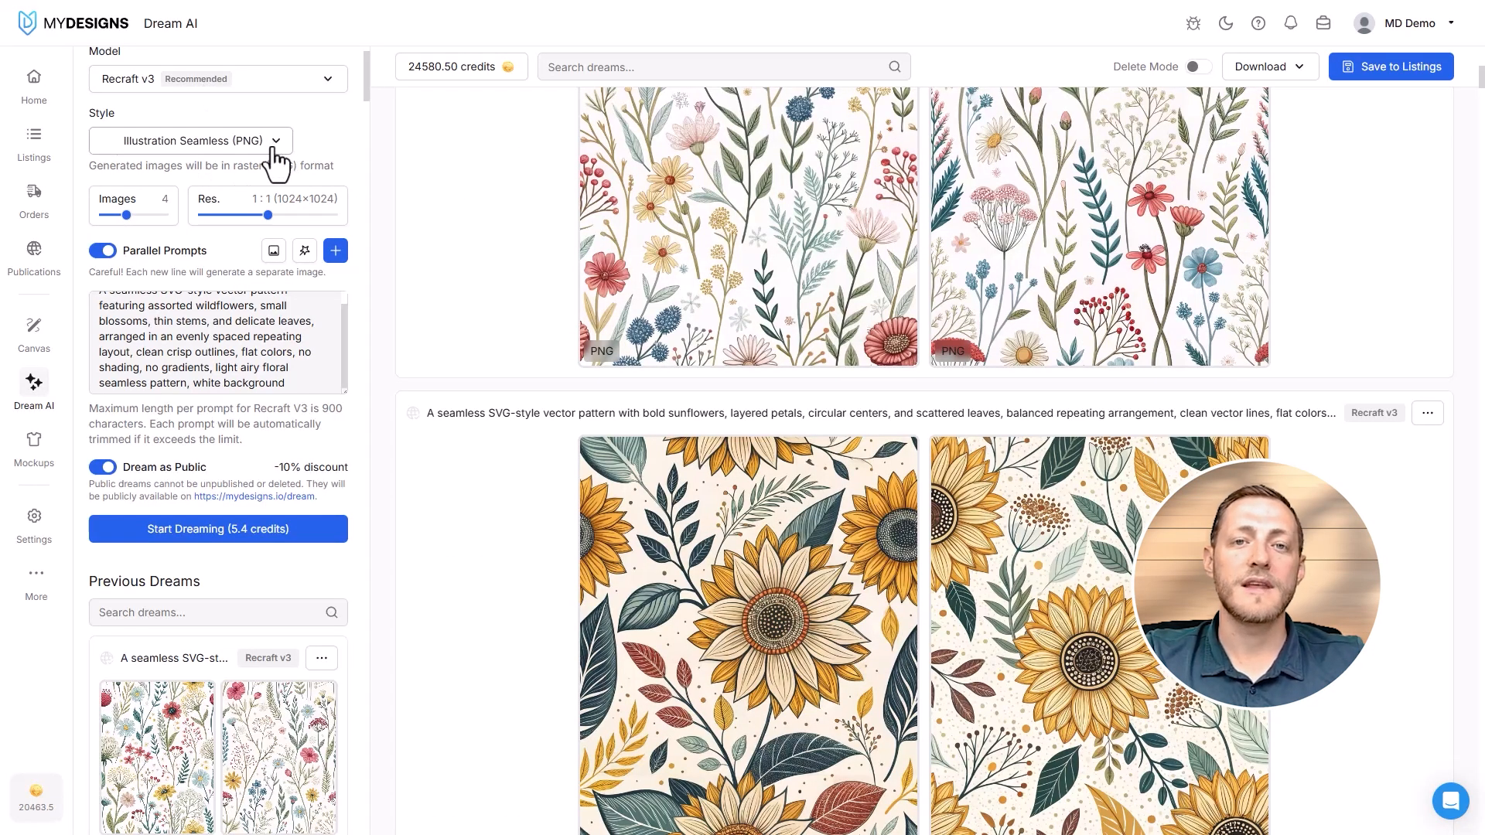
# - Look through the PNG and SVG styles for Recraft v3 and set the style to Linocut (SVG)
pyautogui.click(247, 153)
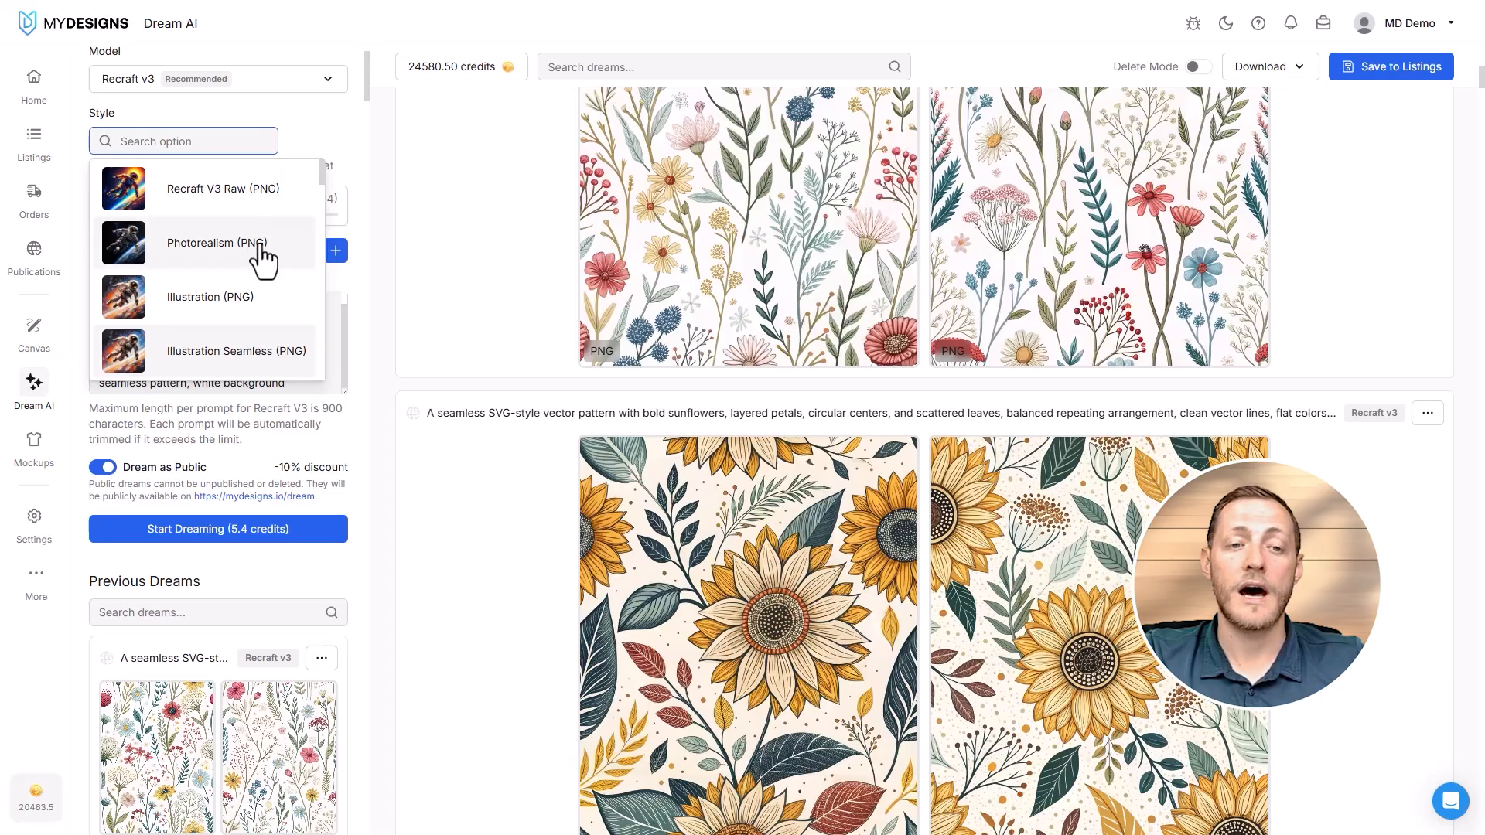
pyautogui.scroll(-10, 258, 244)
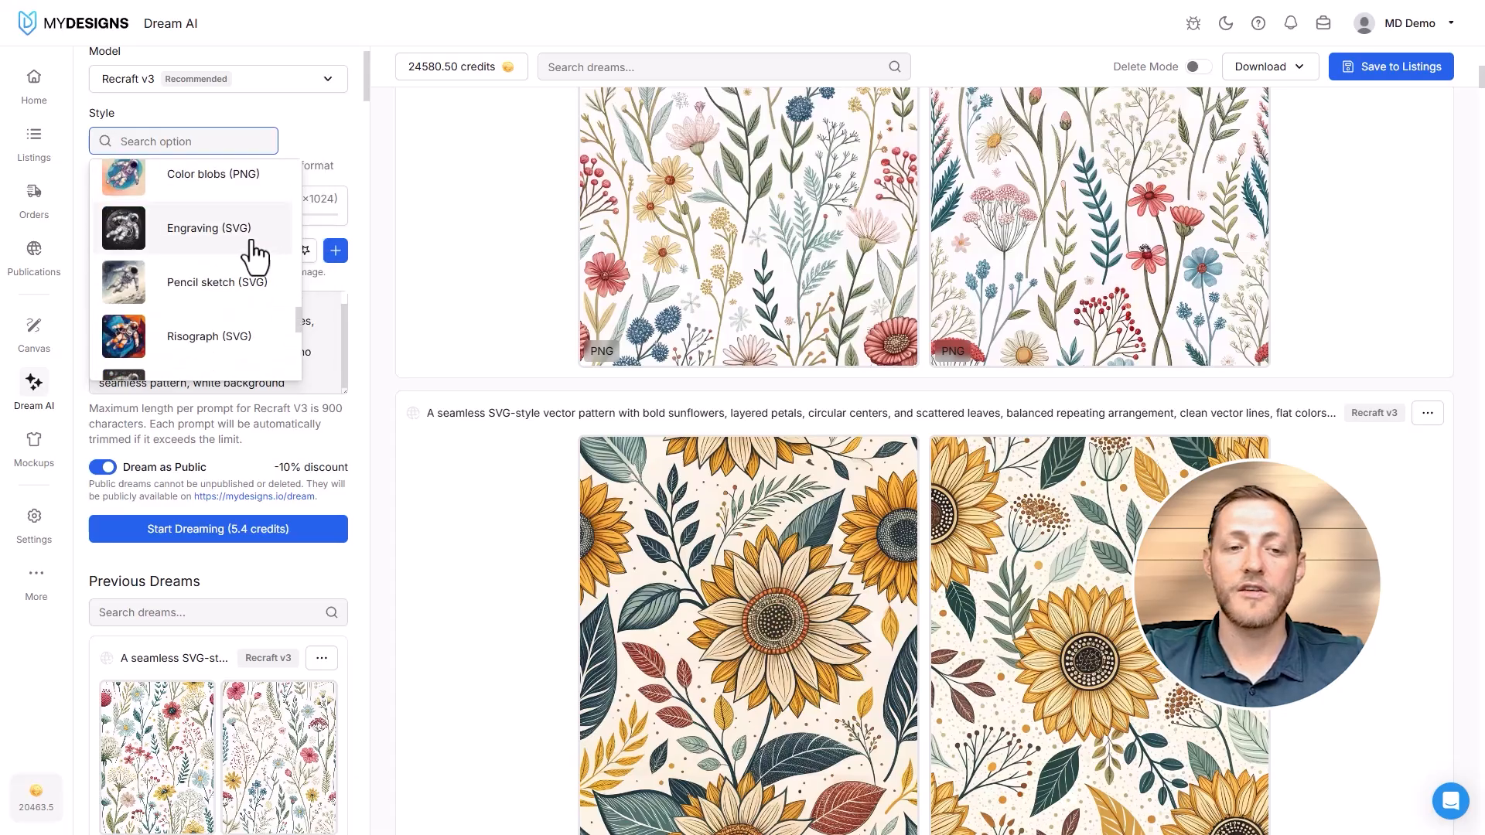
pyautogui.scroll(-3, 255, 245)
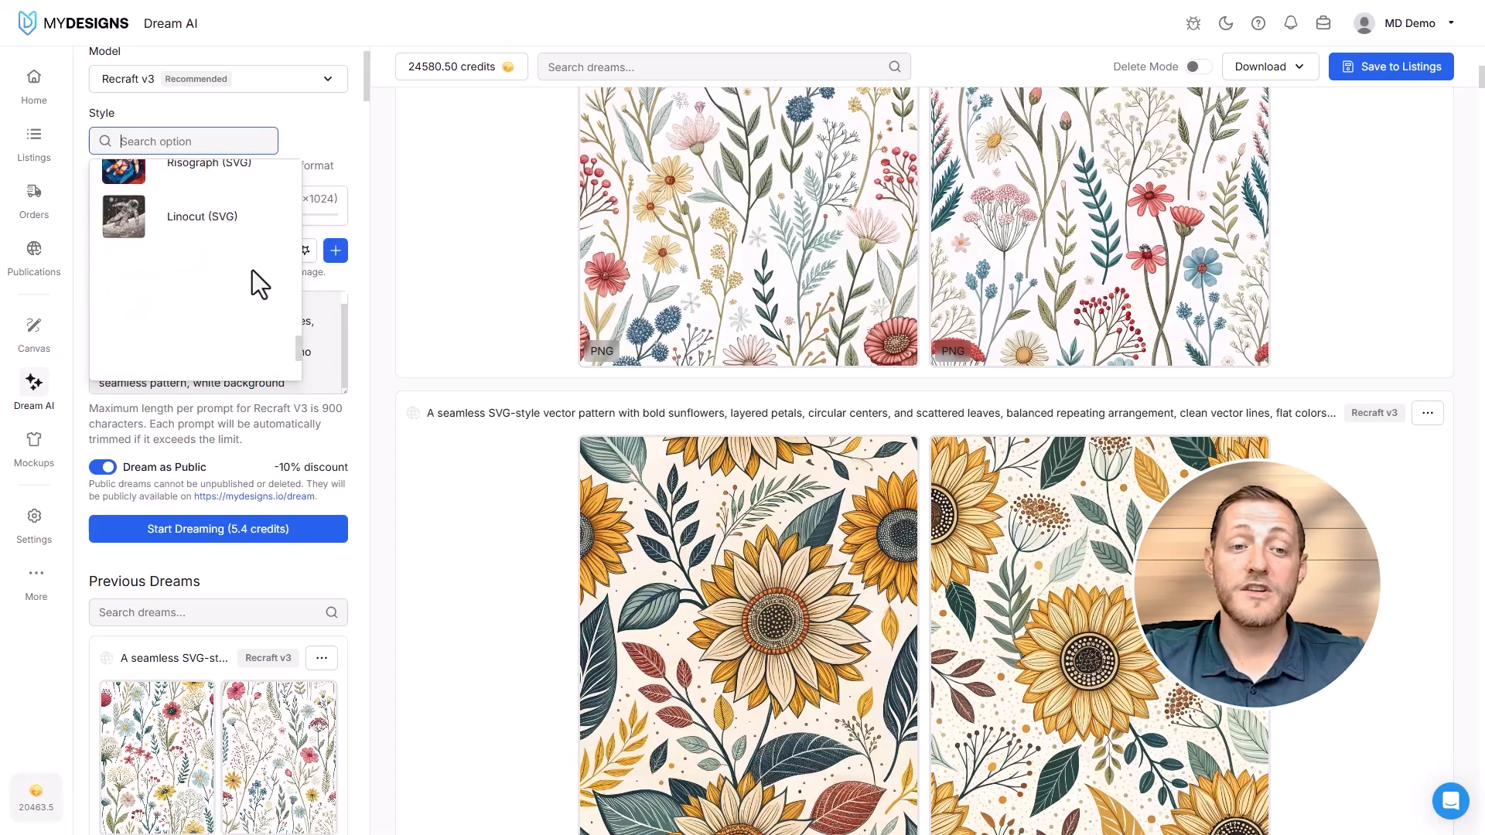
pyautogui.scroll(3, 252, 267)
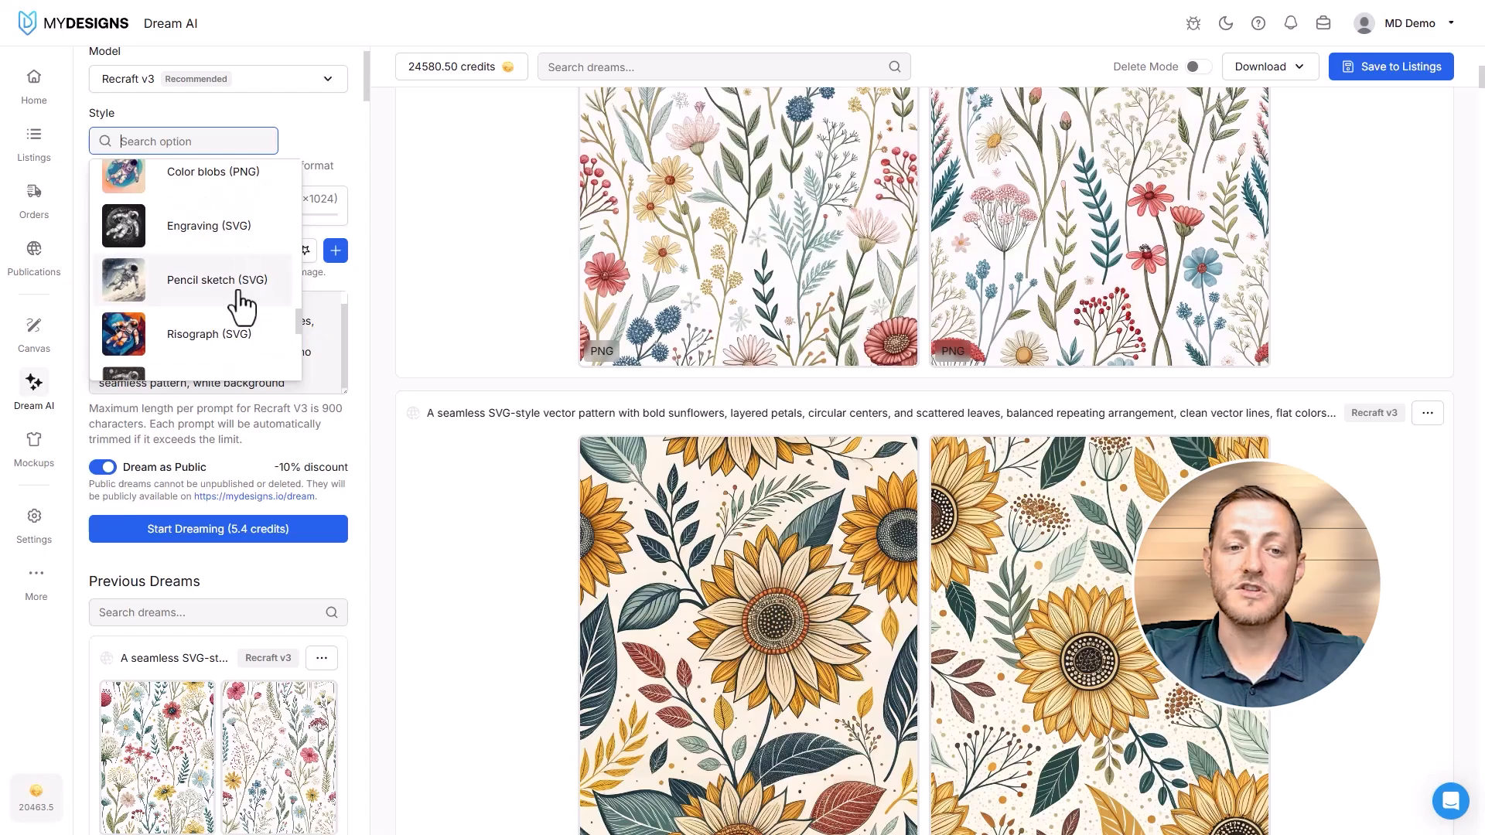
pyautogui.scroll(4, 226, 291)
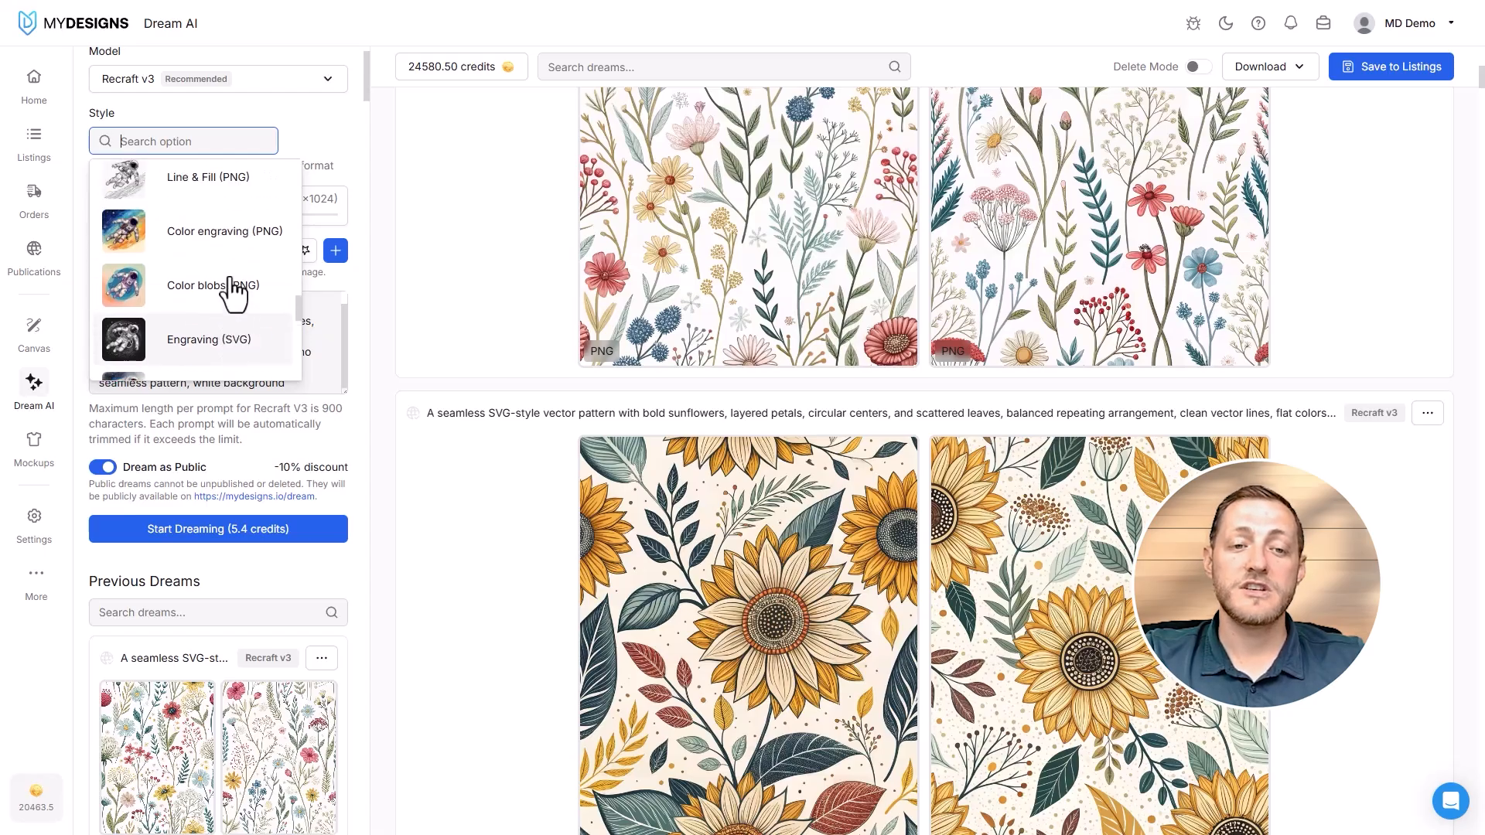
pyautogui.scroll(-5, 240, 280)
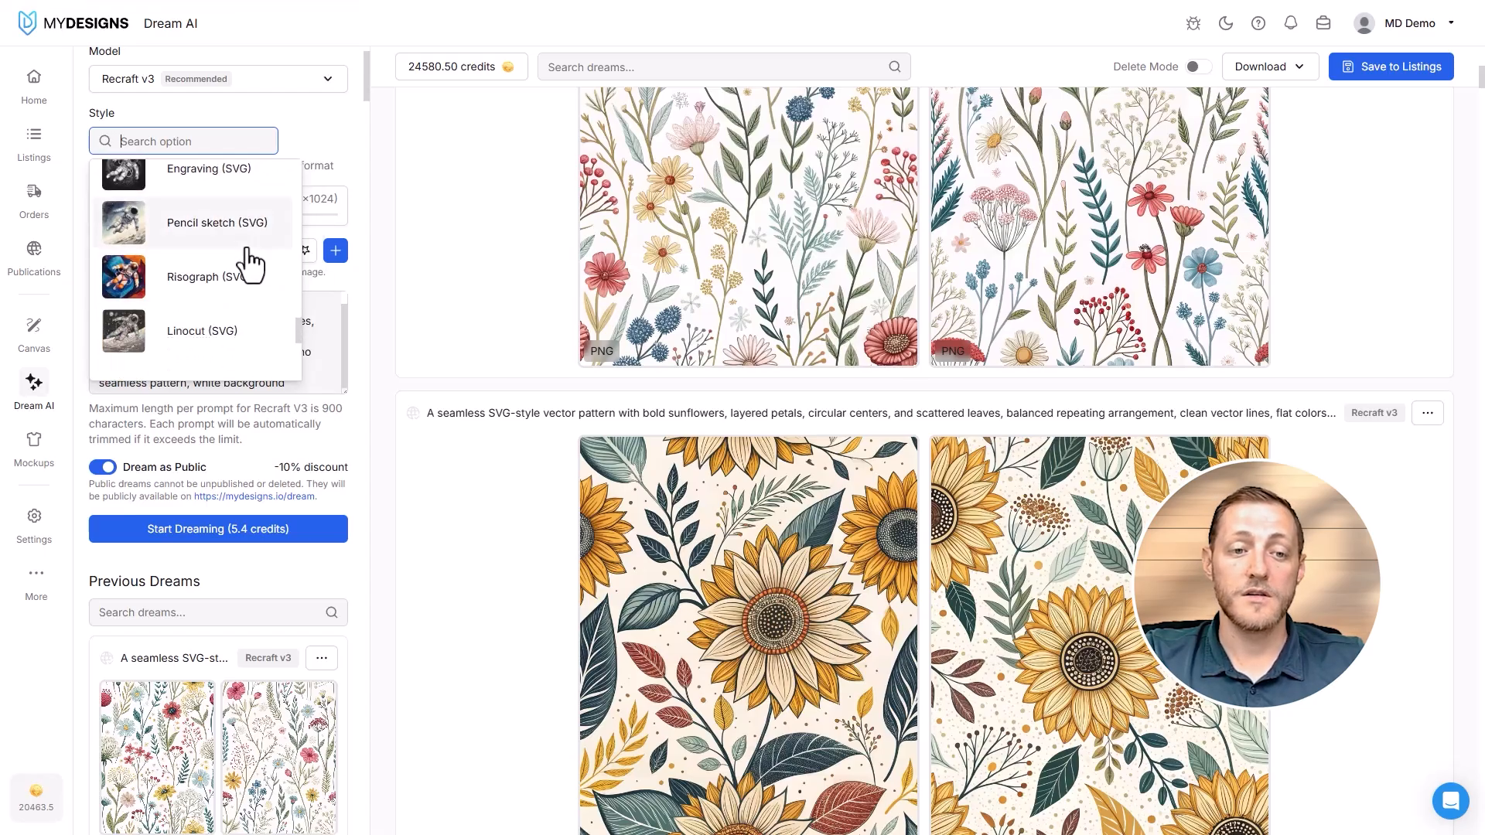
pyautogui.scroll(-1, 242, 267)
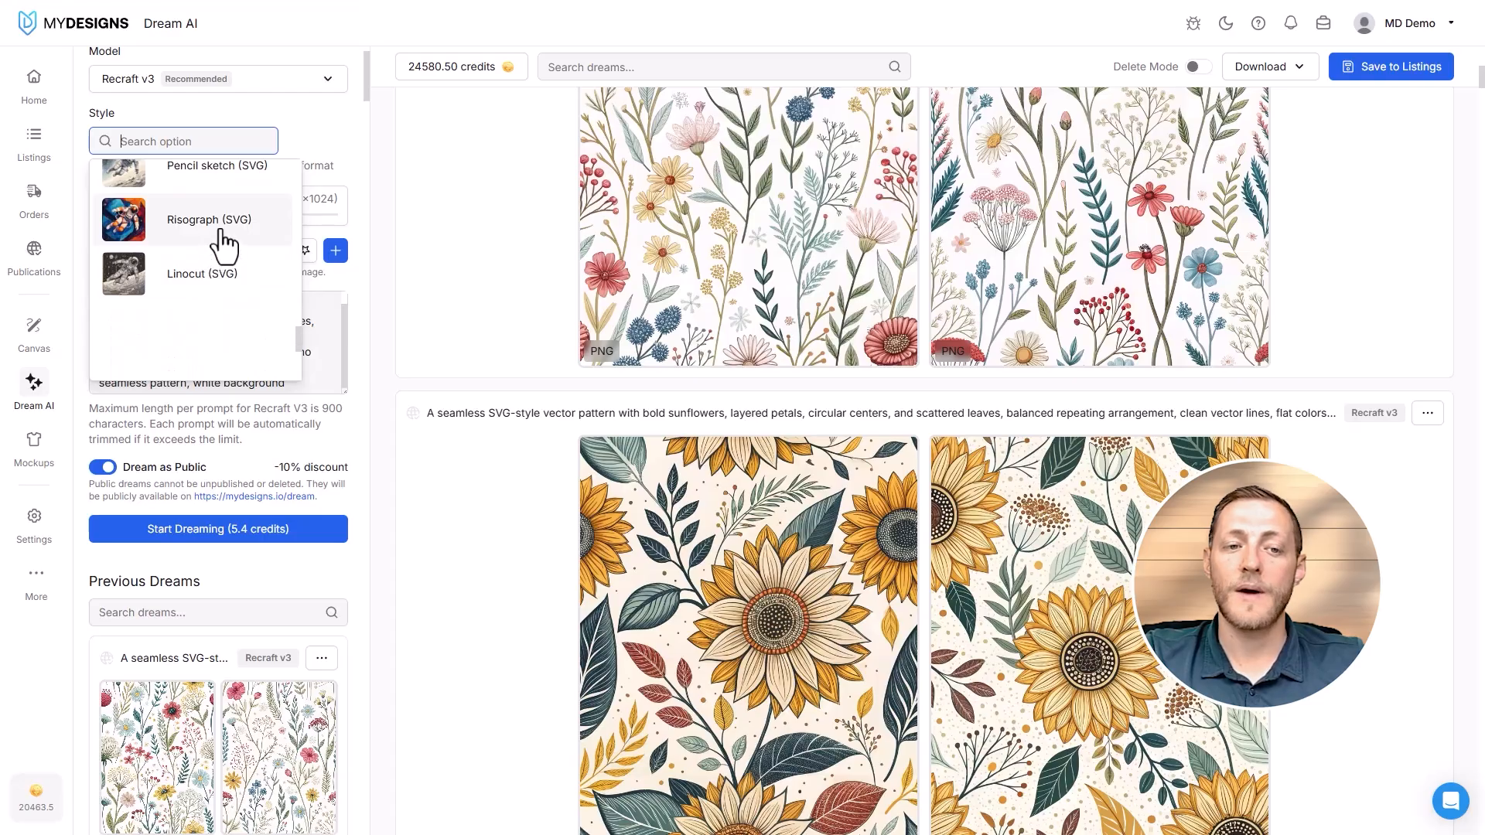
pyautogui.click(219, 293)
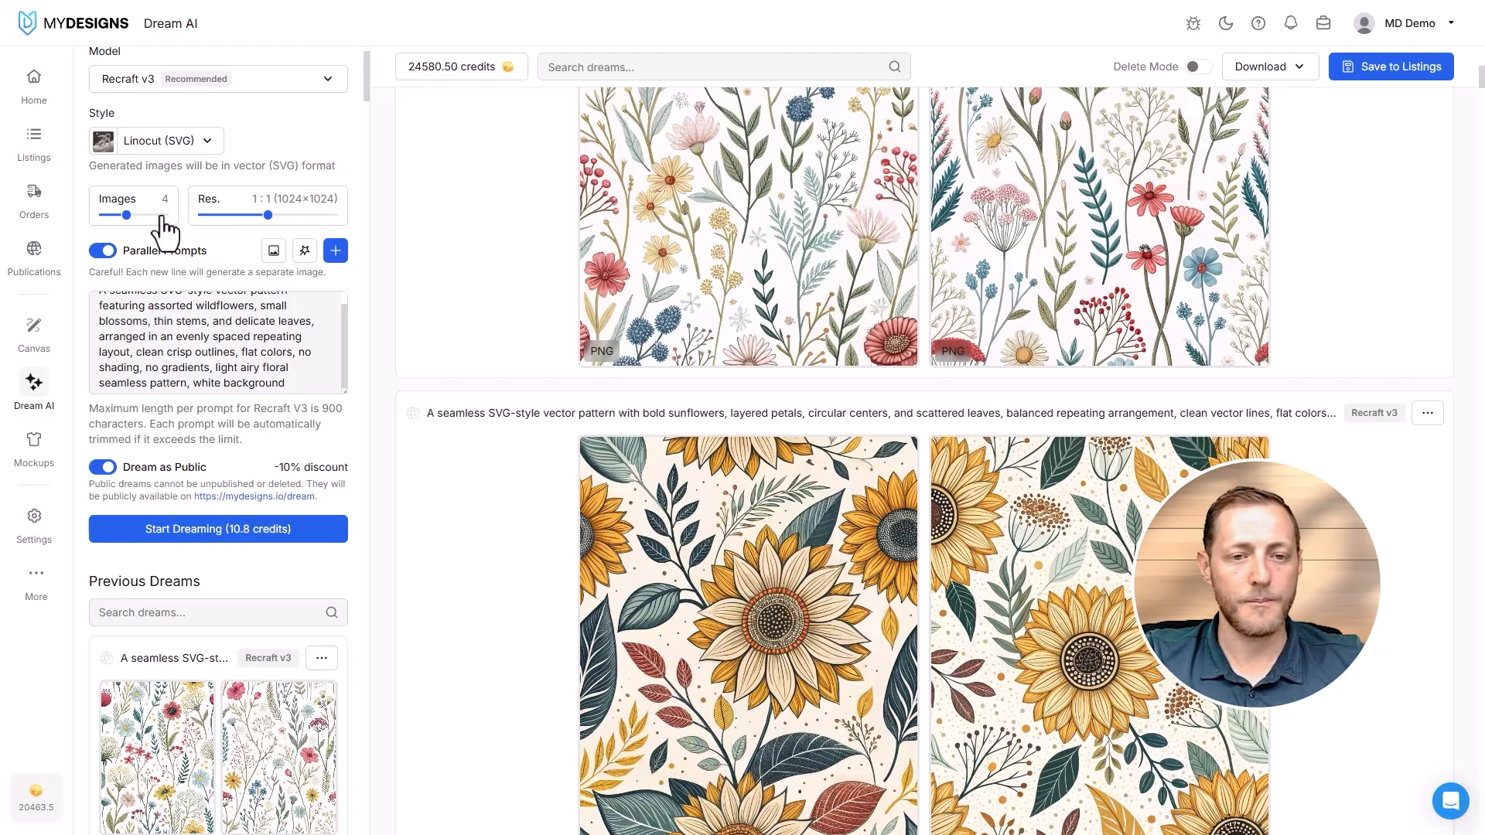
# - Replace the wildflower prompt with the copied set of separate SVG-style heart prompts
pyautogui.click(301, 357)
pyautogui.hotkey('ctrl', 'a')
pyautogui.hotkey('ctrl', 'v')
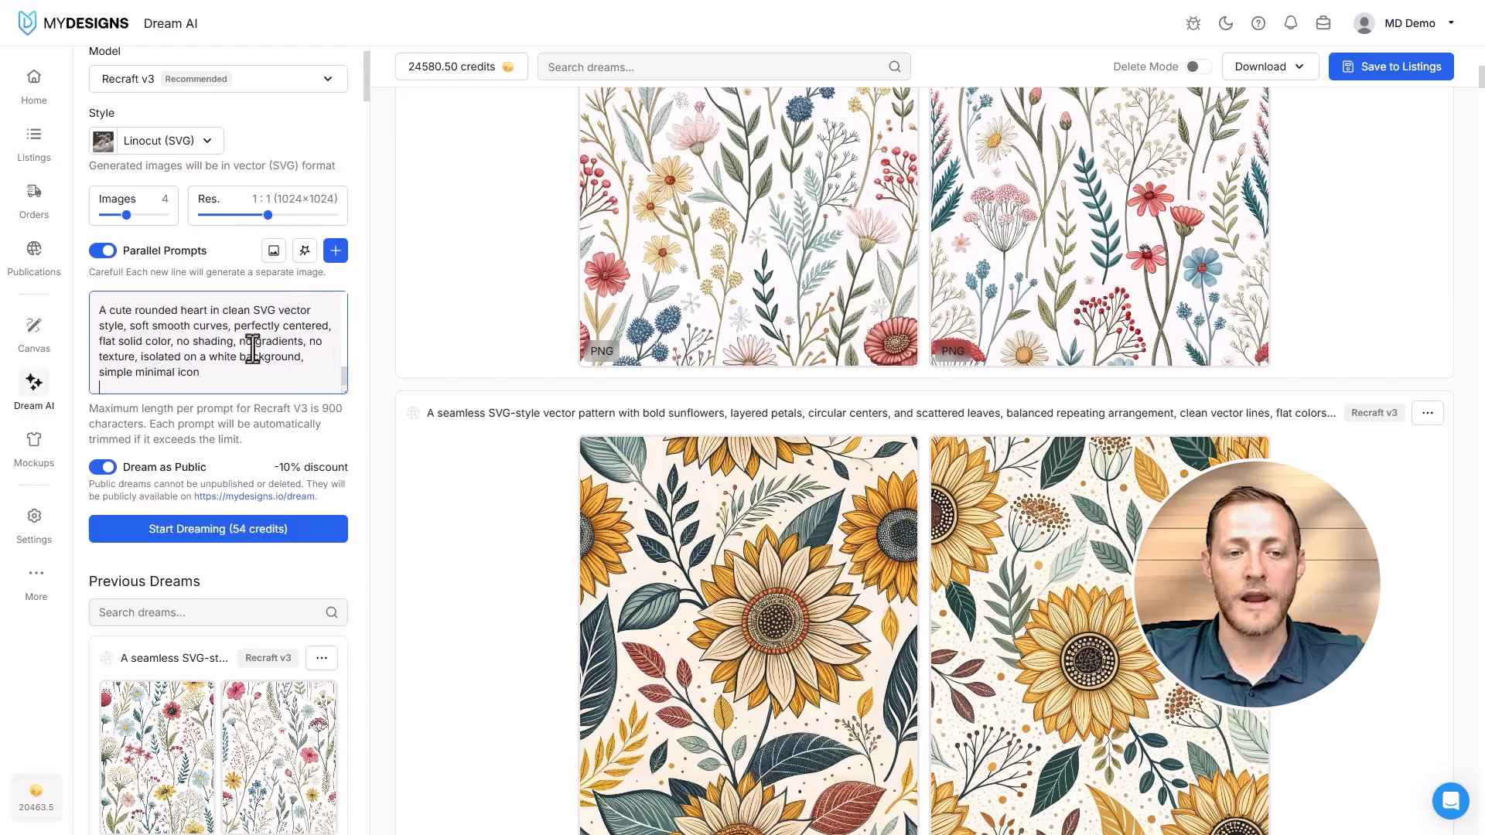
pyautogui.hotkey('ctrl', 'a')
pyautogui.hotkey('ctrl', 'v')
# - Check the heart prompts from the first to the last and start dreaming them
pyautogui.scroll(1, 123, 345)
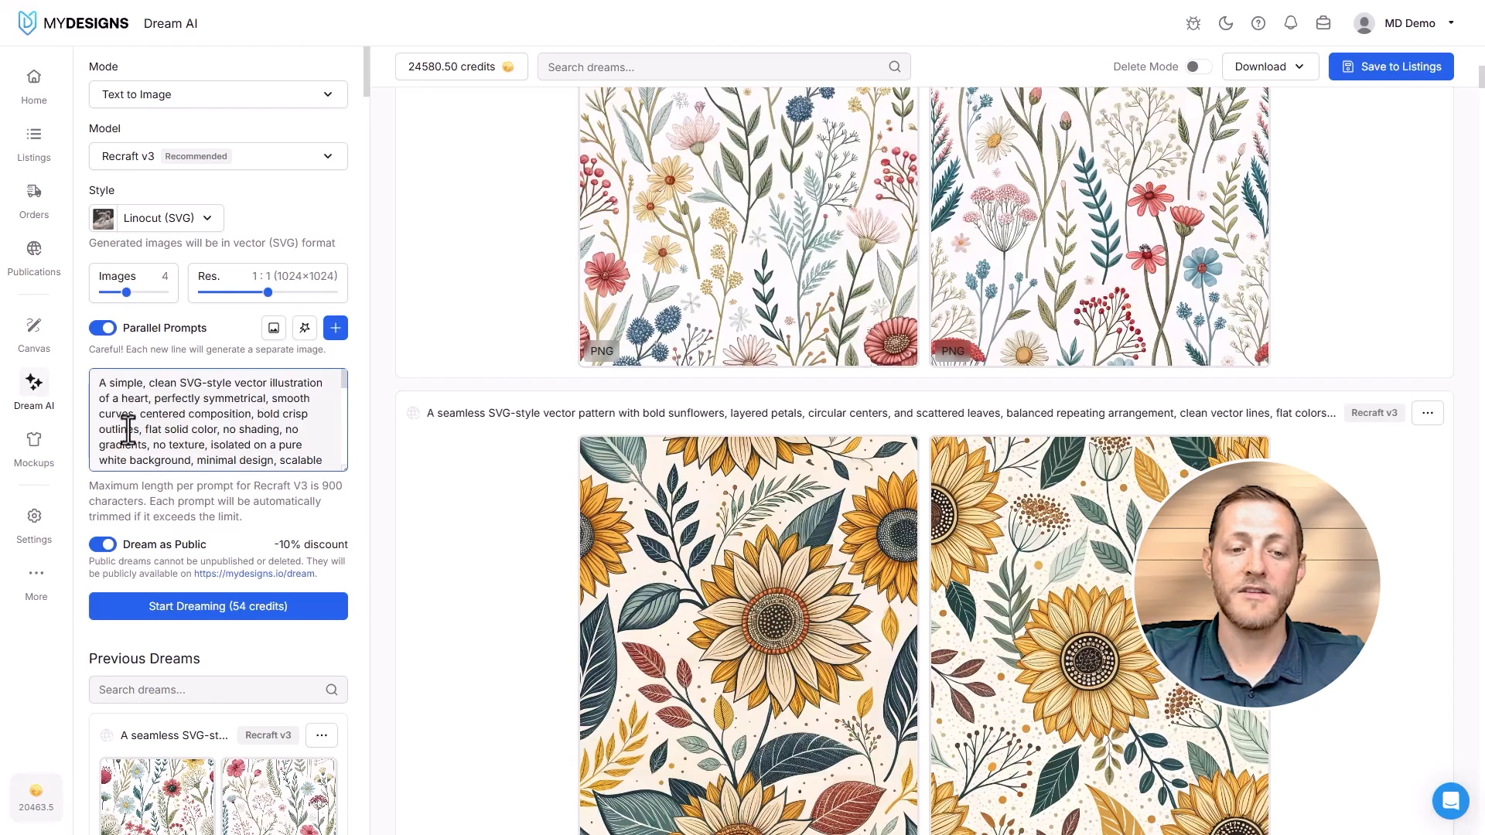
pyautogui.scroll(-2, 157, 429)
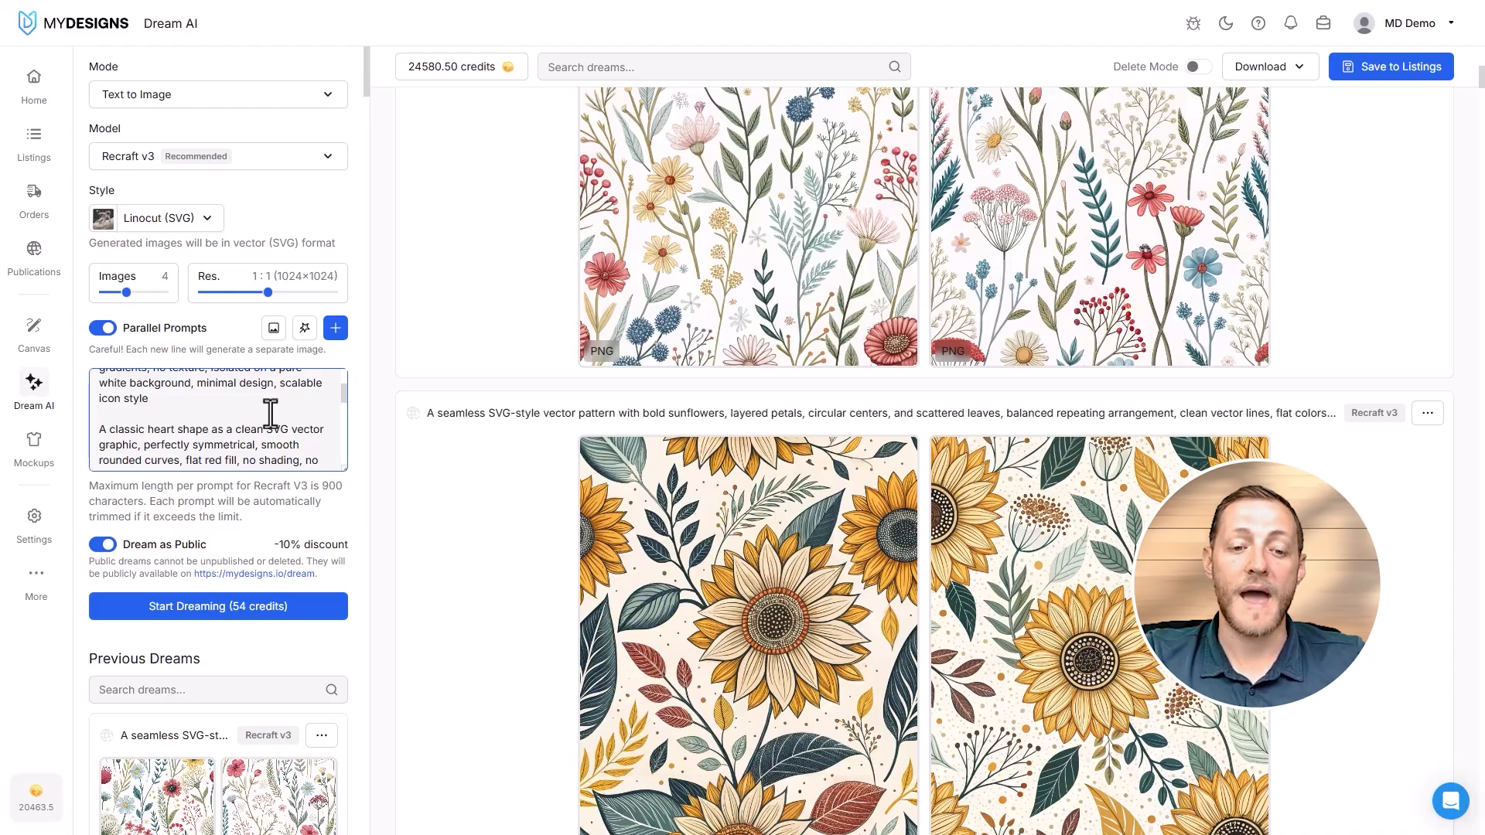
pyautogui.scroll(-5, 269, 414)
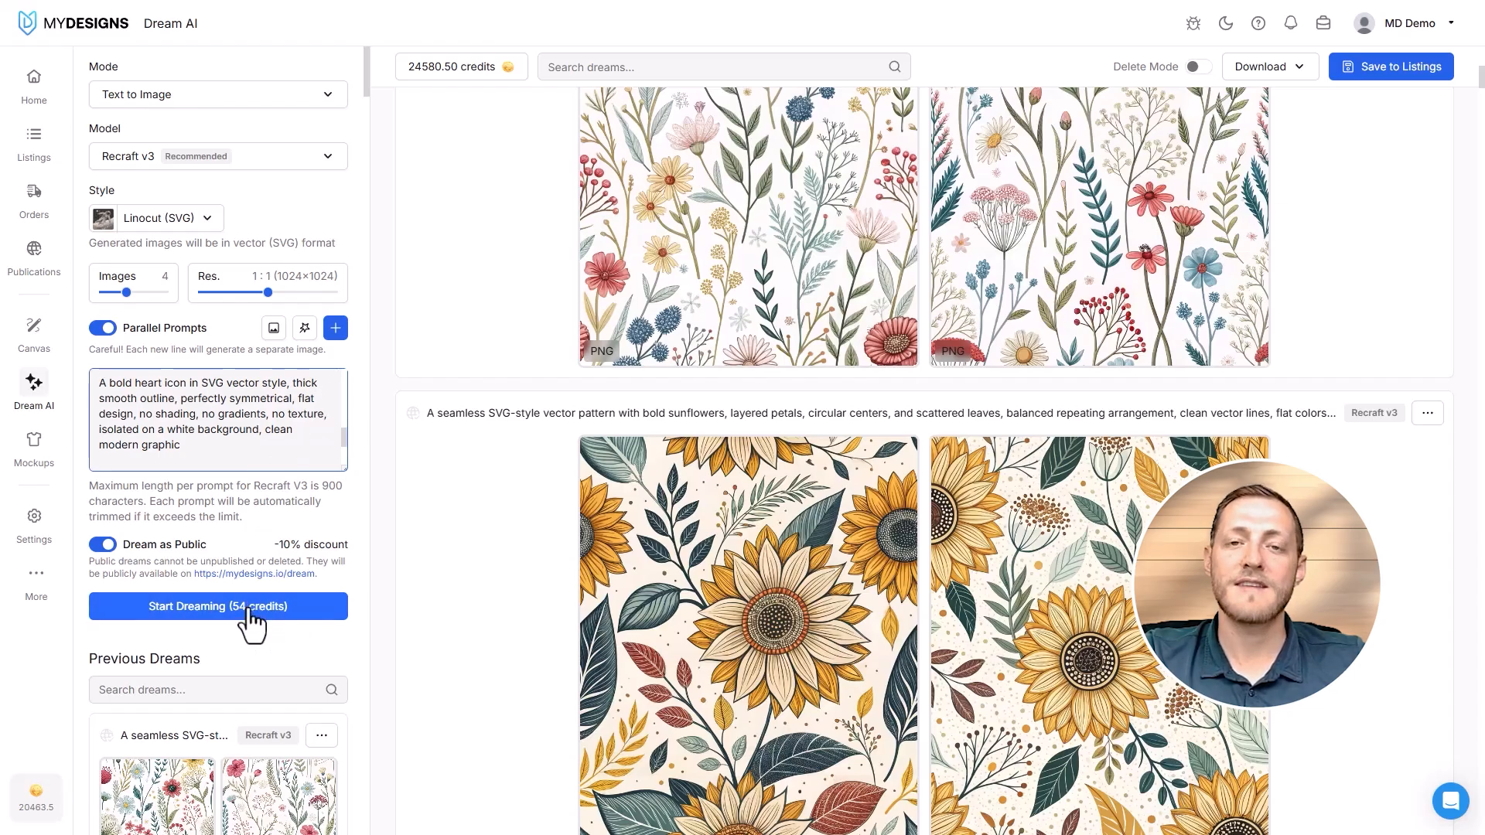
pyautogui.click(207, 611)
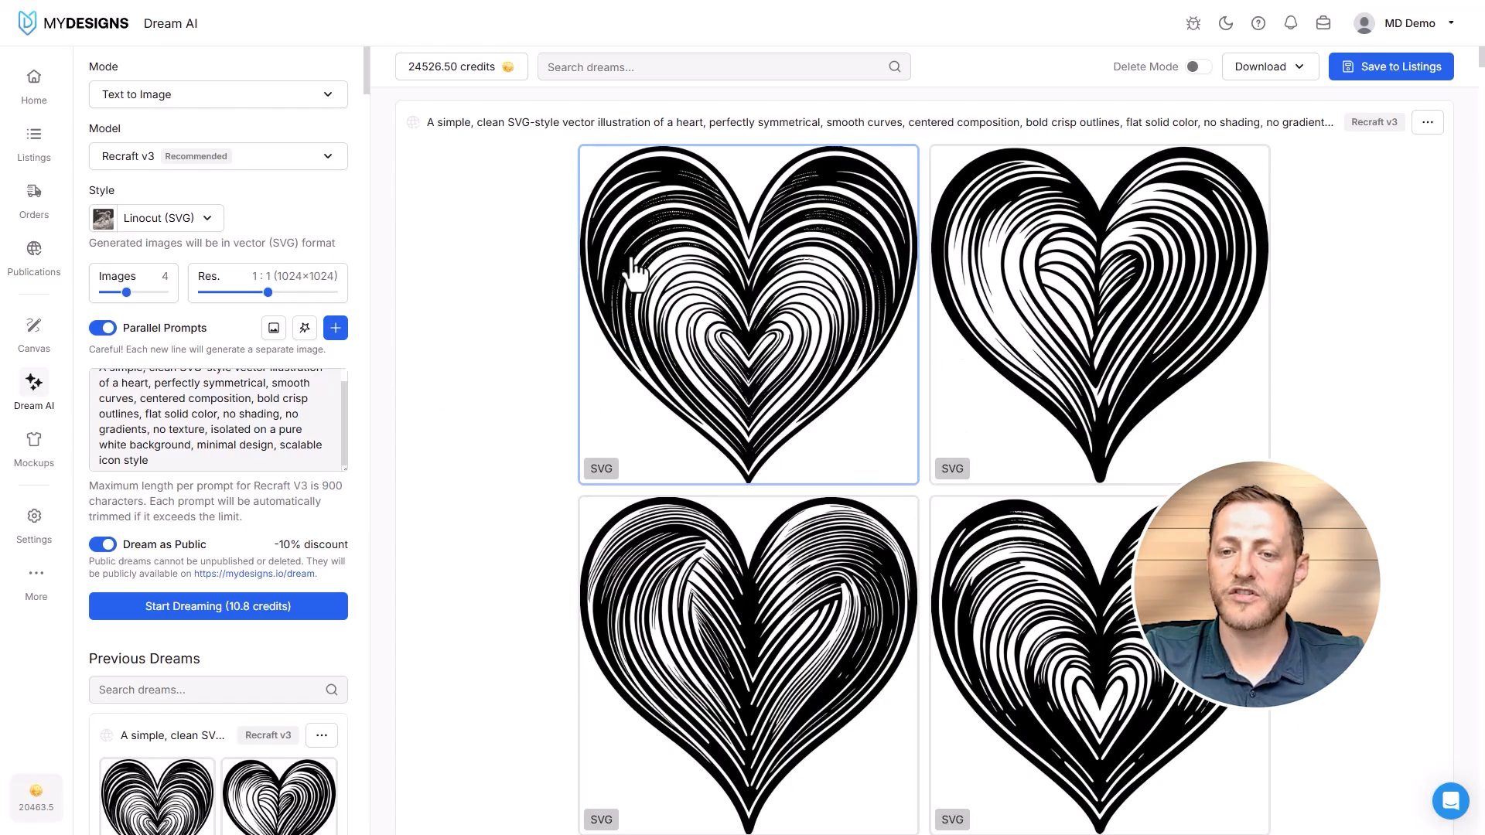
# - Examine the generated linocut heart images for each prompt, including their SVG format labels
pyautogui.scroll(-7, 1119, 311)
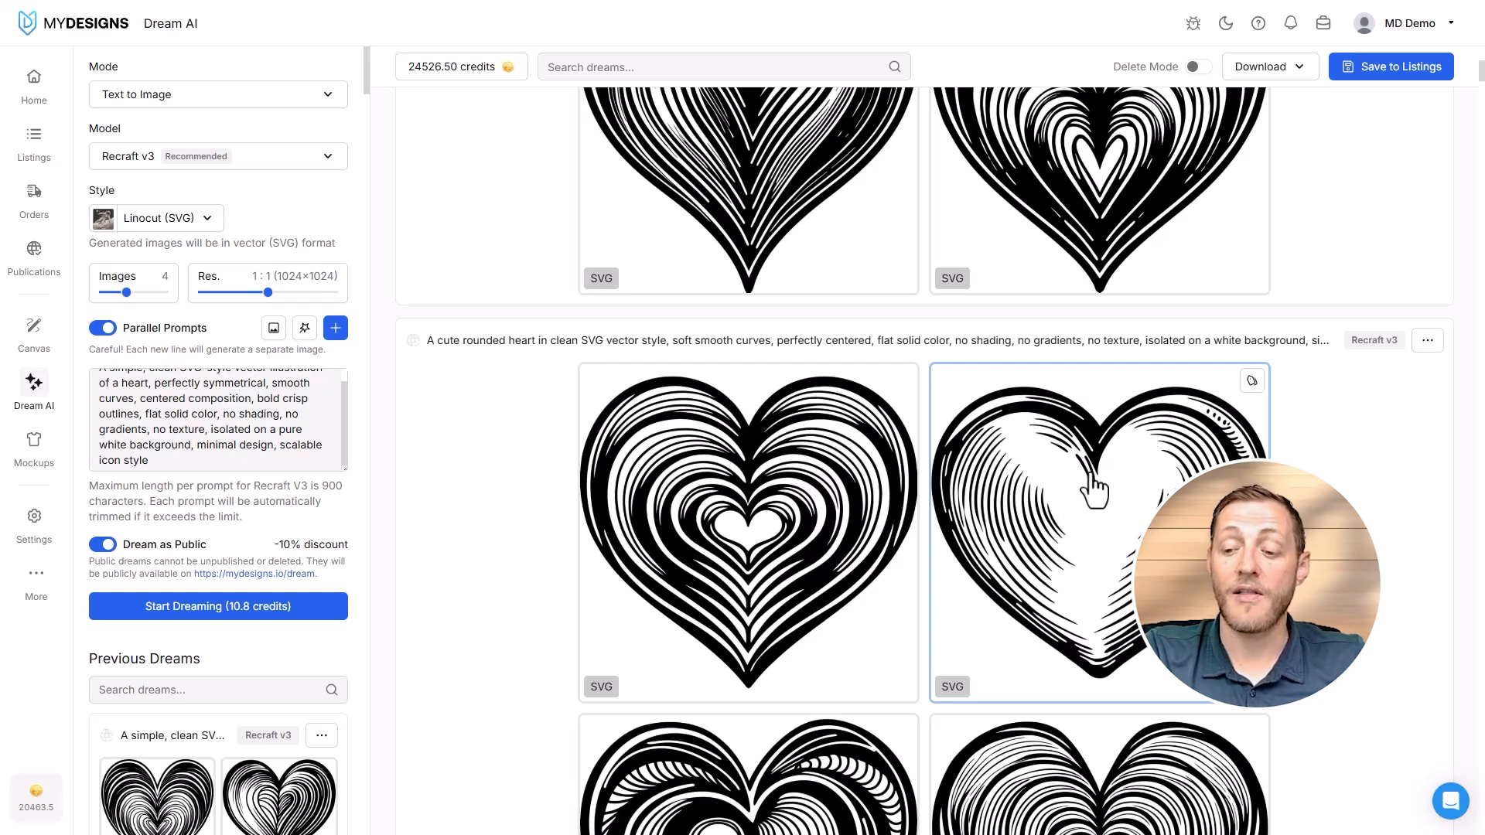
pyautogui.scroll(-10, 1080, 487)
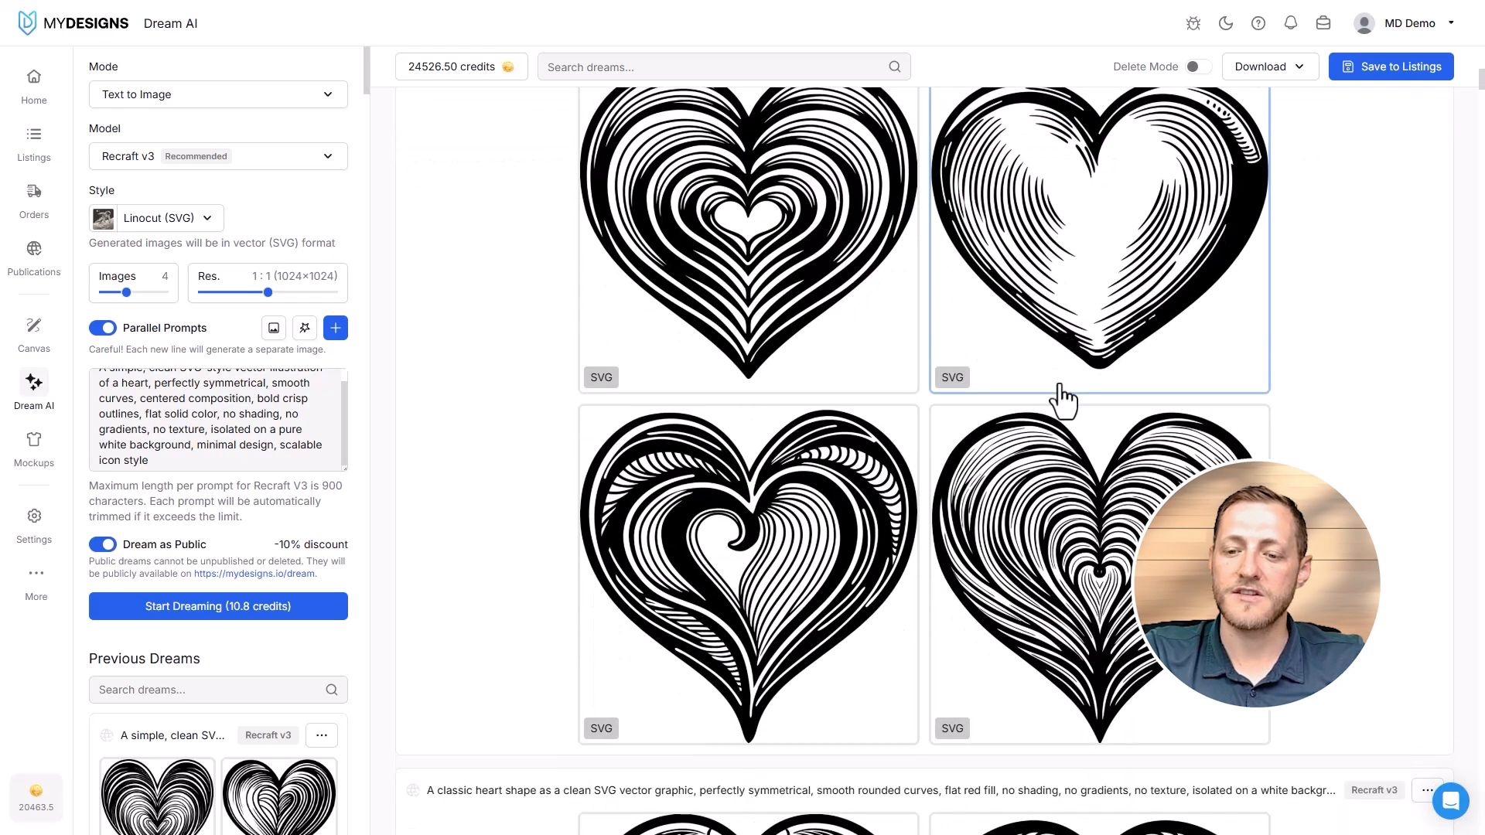
pyautogui.scroll(-7, 1080, 416)
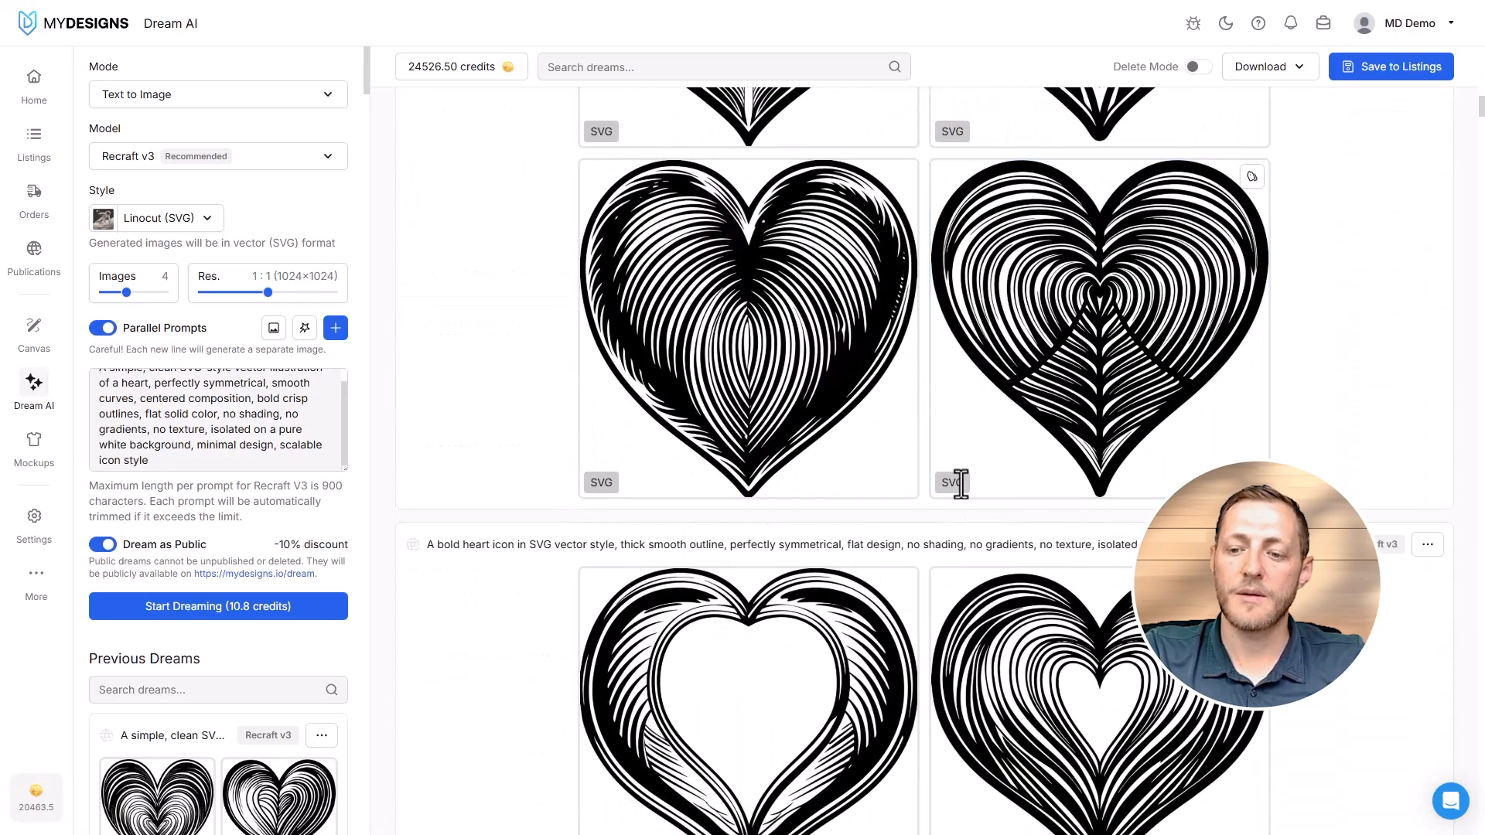
pyautogui.moveTo(959, 483)
pyautogui.mouseDown()
pyautogui.moveTo(932, 498)
pyautogui.moveTo(945, 495)
pyautogui.mouseUp()
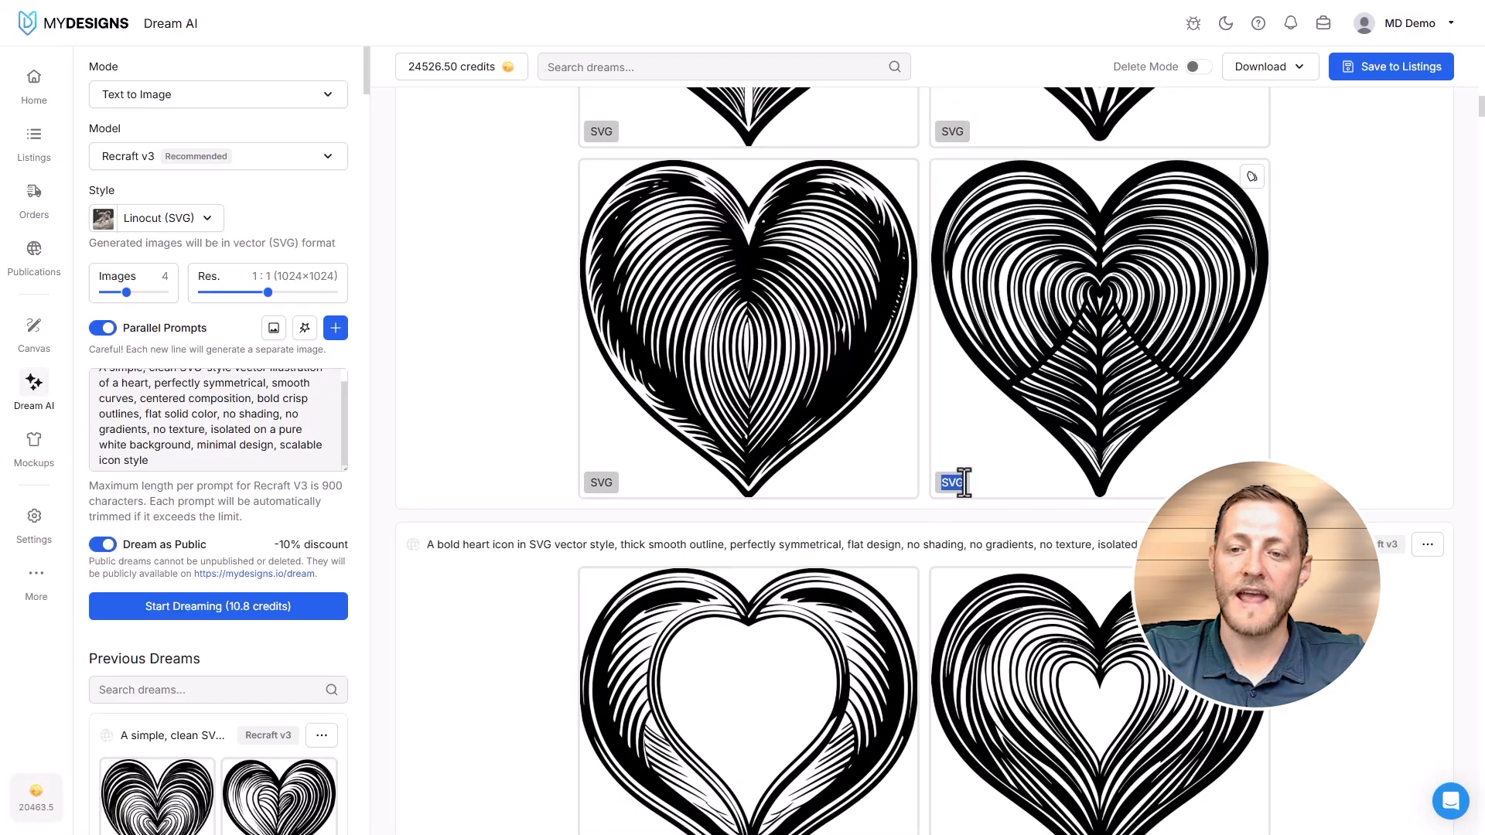
pyautogui.scroll(-4, 1090, 379)
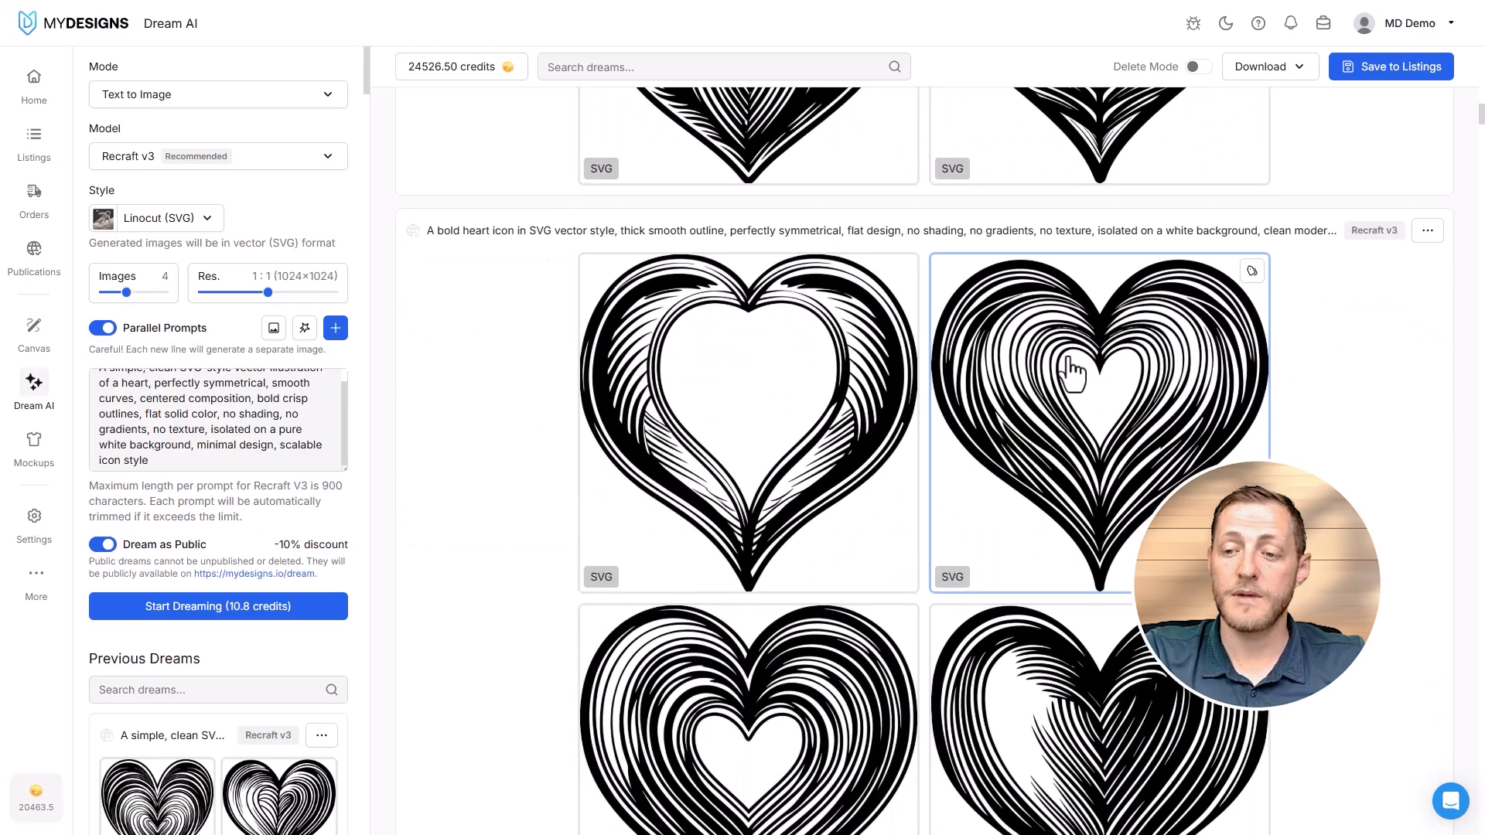
pyautogui.scroll(-3, 1072, 374)
pyautogui.scroll(2, 995, 408)
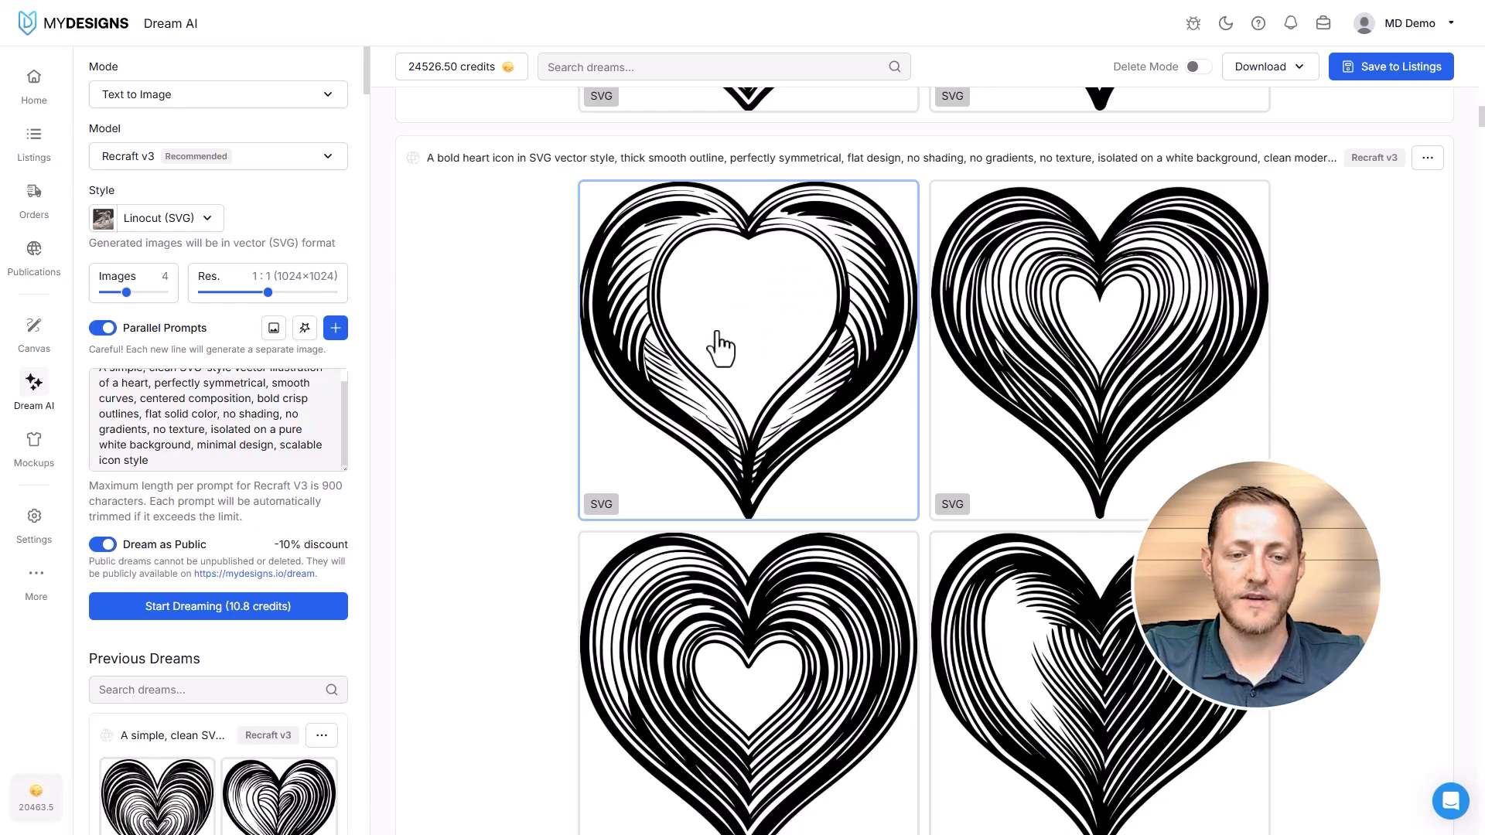
pyautogui.scroll(9, 455, 308)
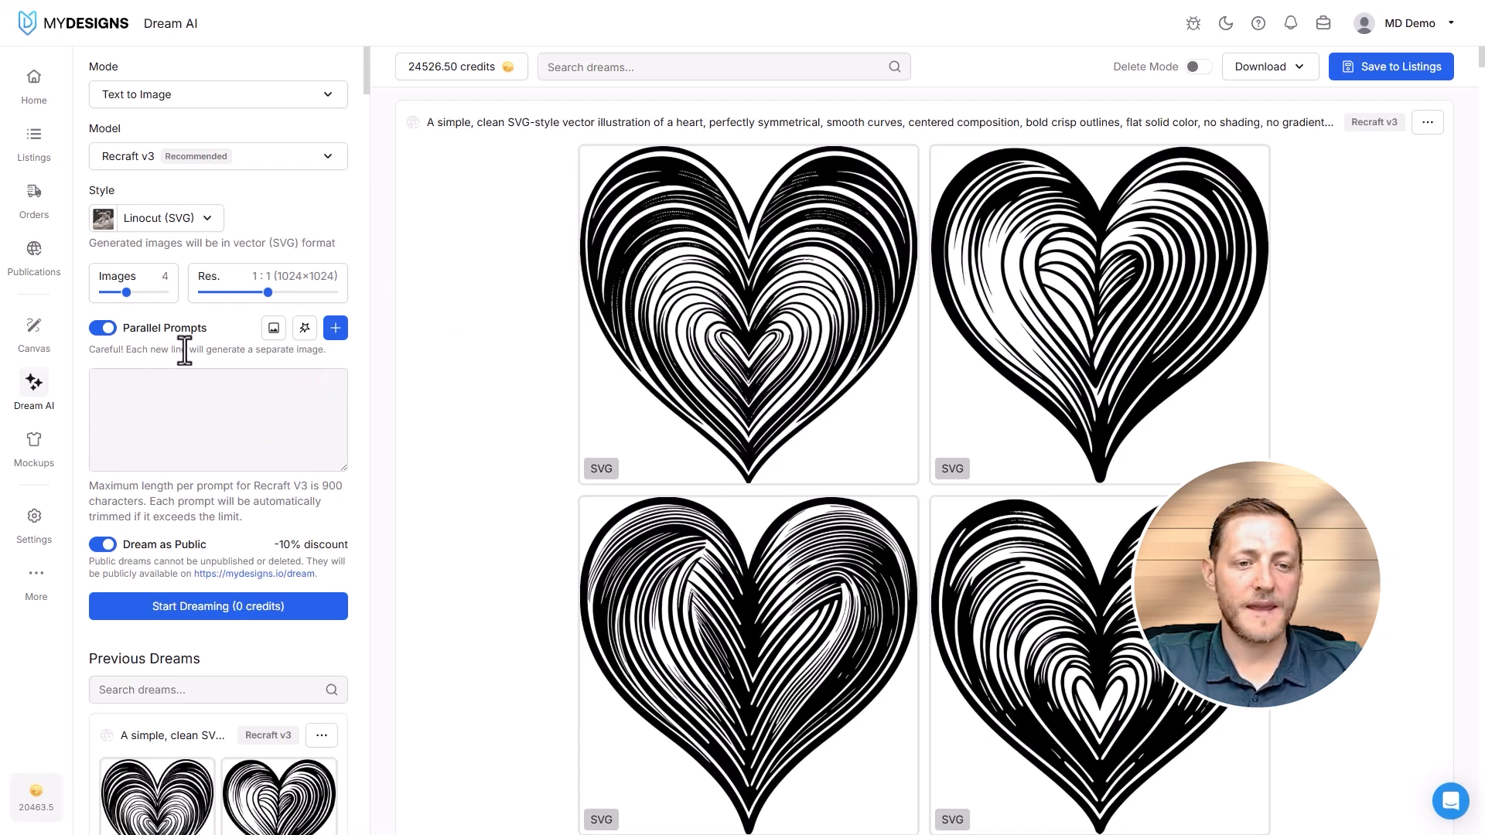
# - Switch the model to Ideogram v3 with the Auto style, and turn off Transparent Background
pyautogui.click(207, 157)
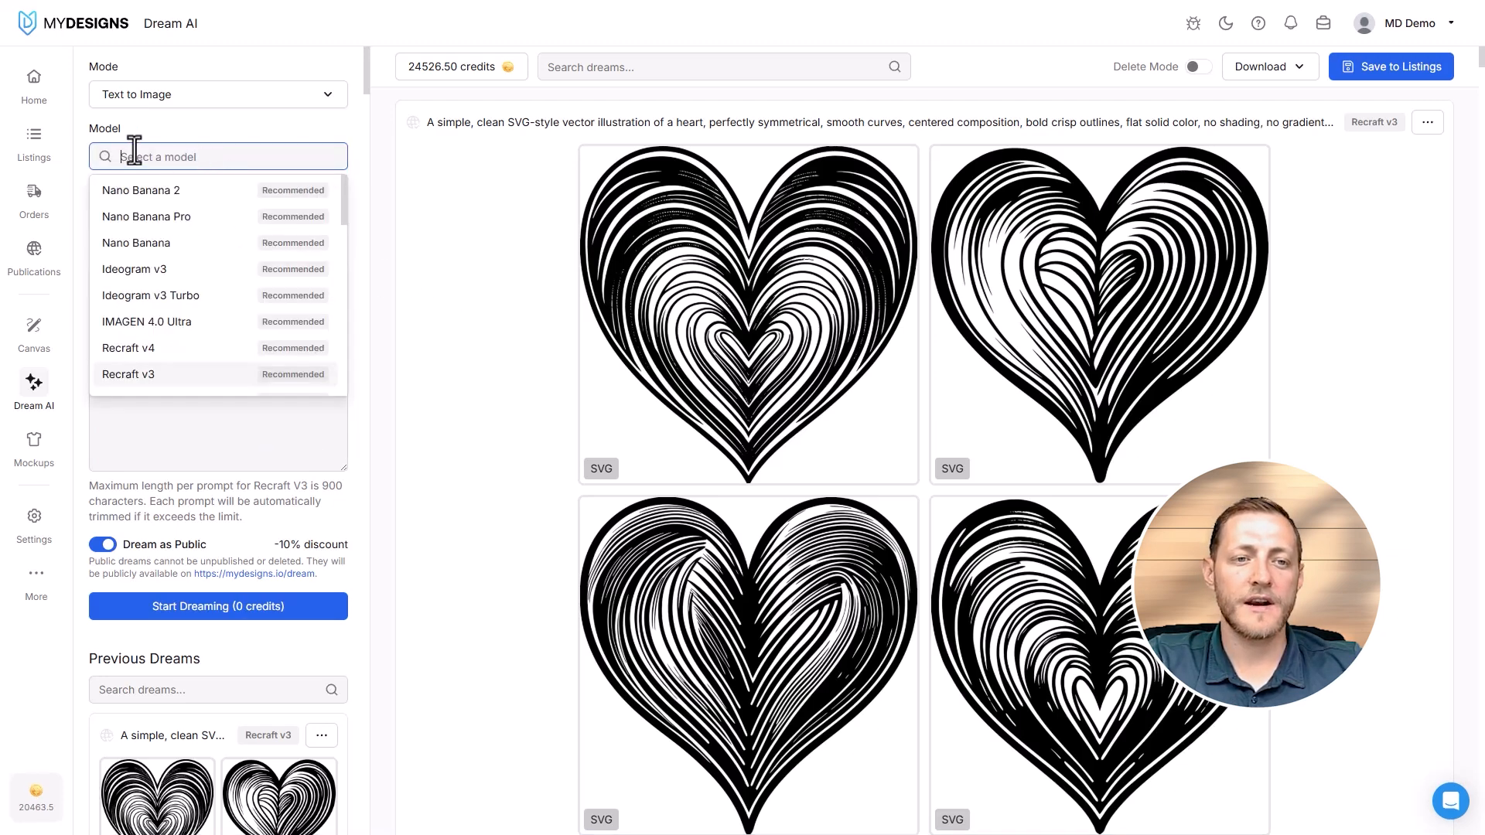
pyautogui.click(154, 270)
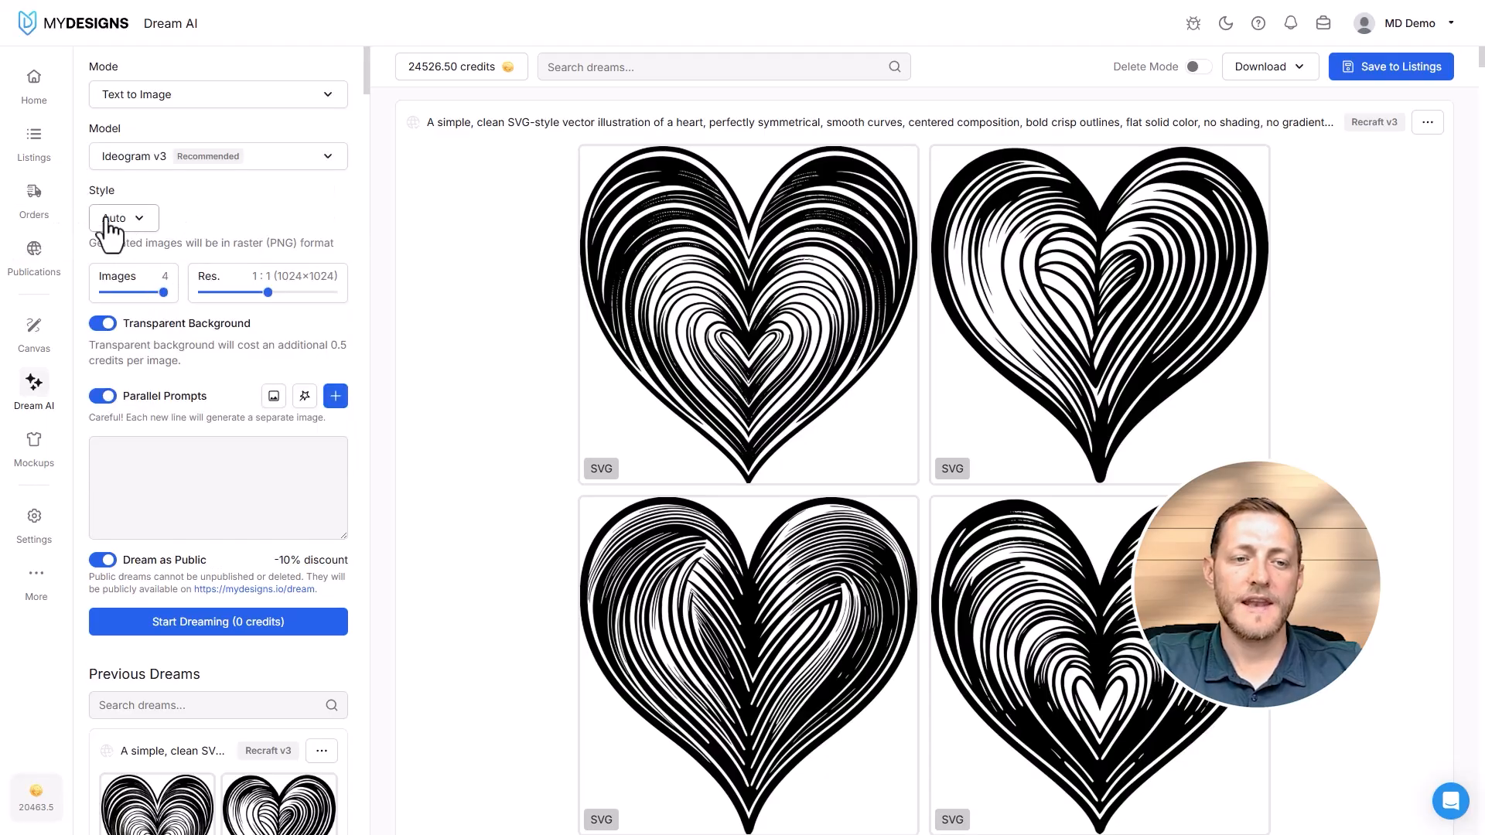
pyautogui.click(113, 218)
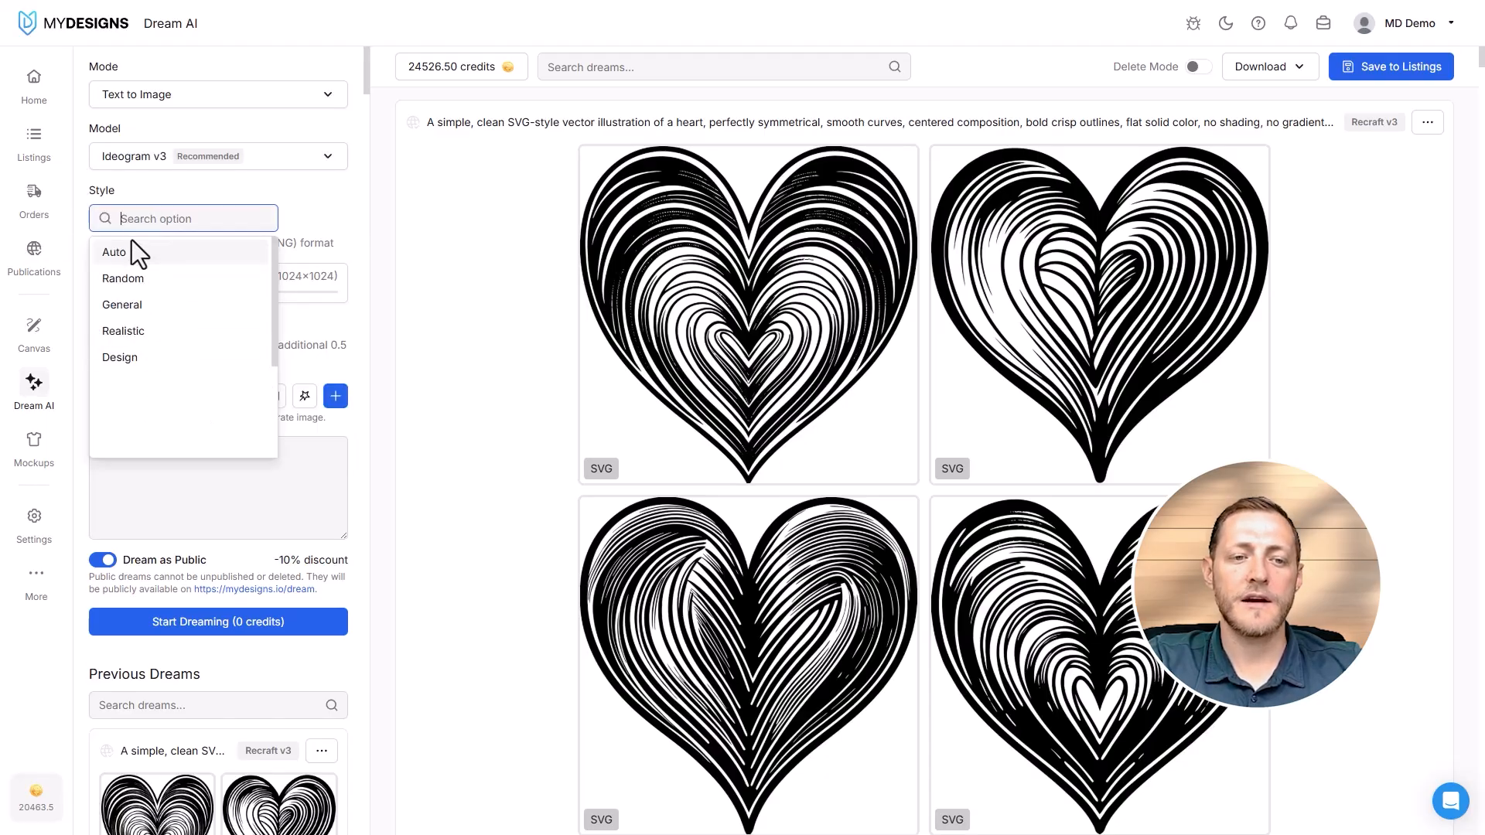
pyautogui.click(113, 252)
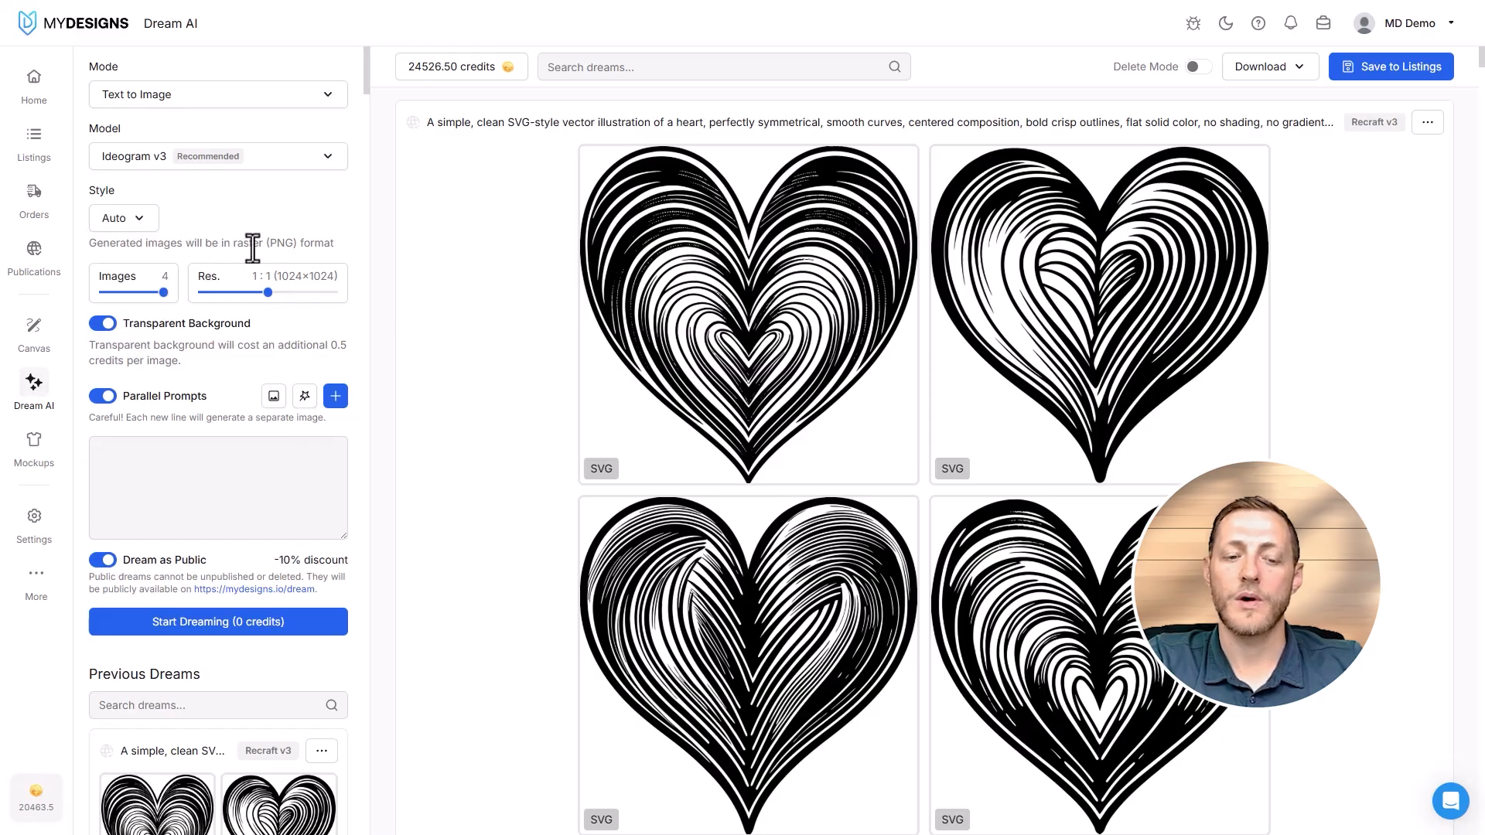
pyautogui.click(107, 325)
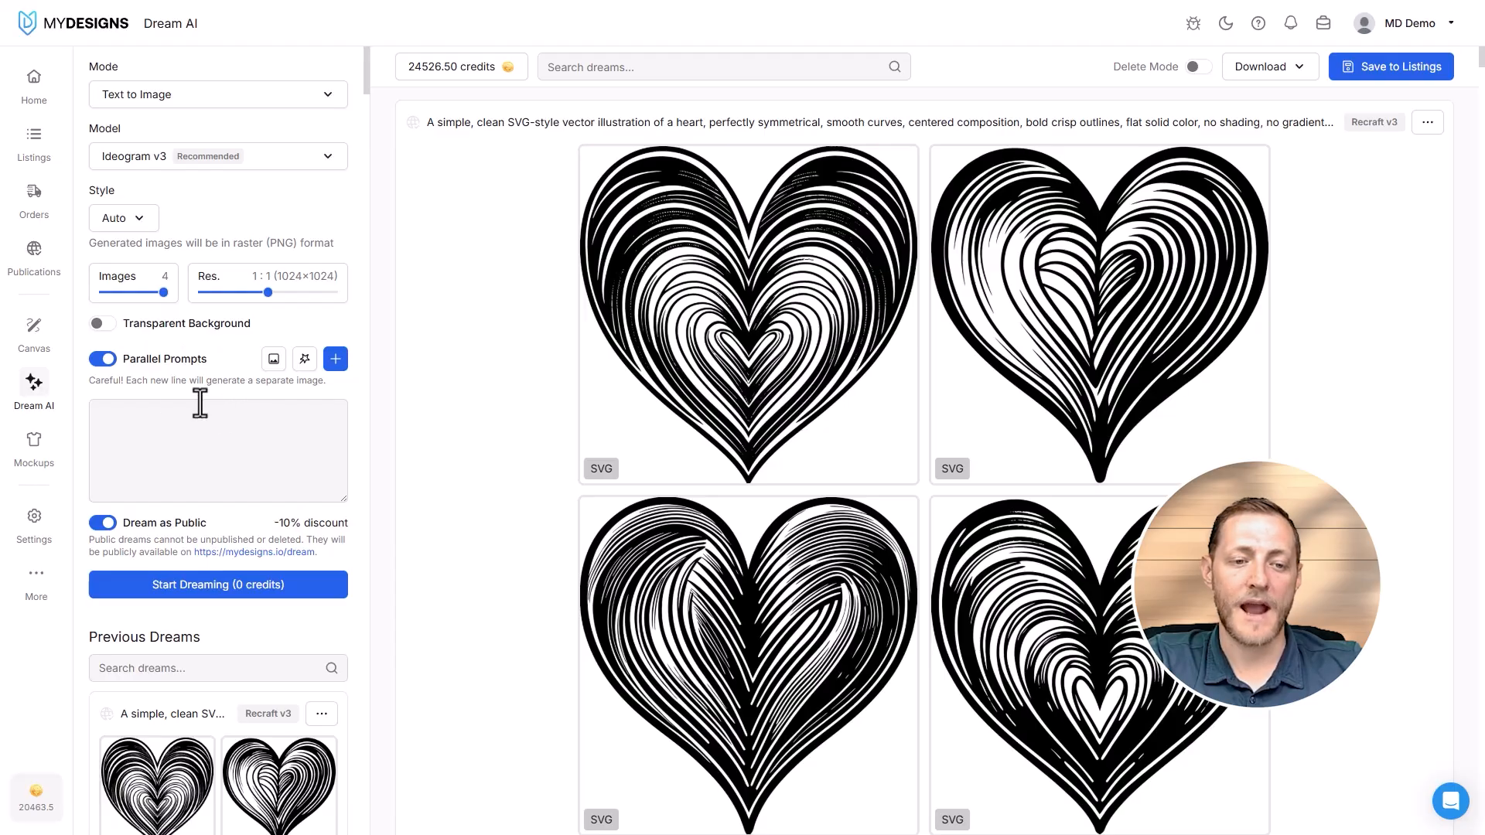
# - Paste the "WILD HEART WANDERER", "SUNSHINE STATE OF MIND" and "LAND OF THE FREE" t-shirt prompts and start dreaming them
pyautogui.click(149, 445)
pyautogui.hotkey('ctrl', 'v')
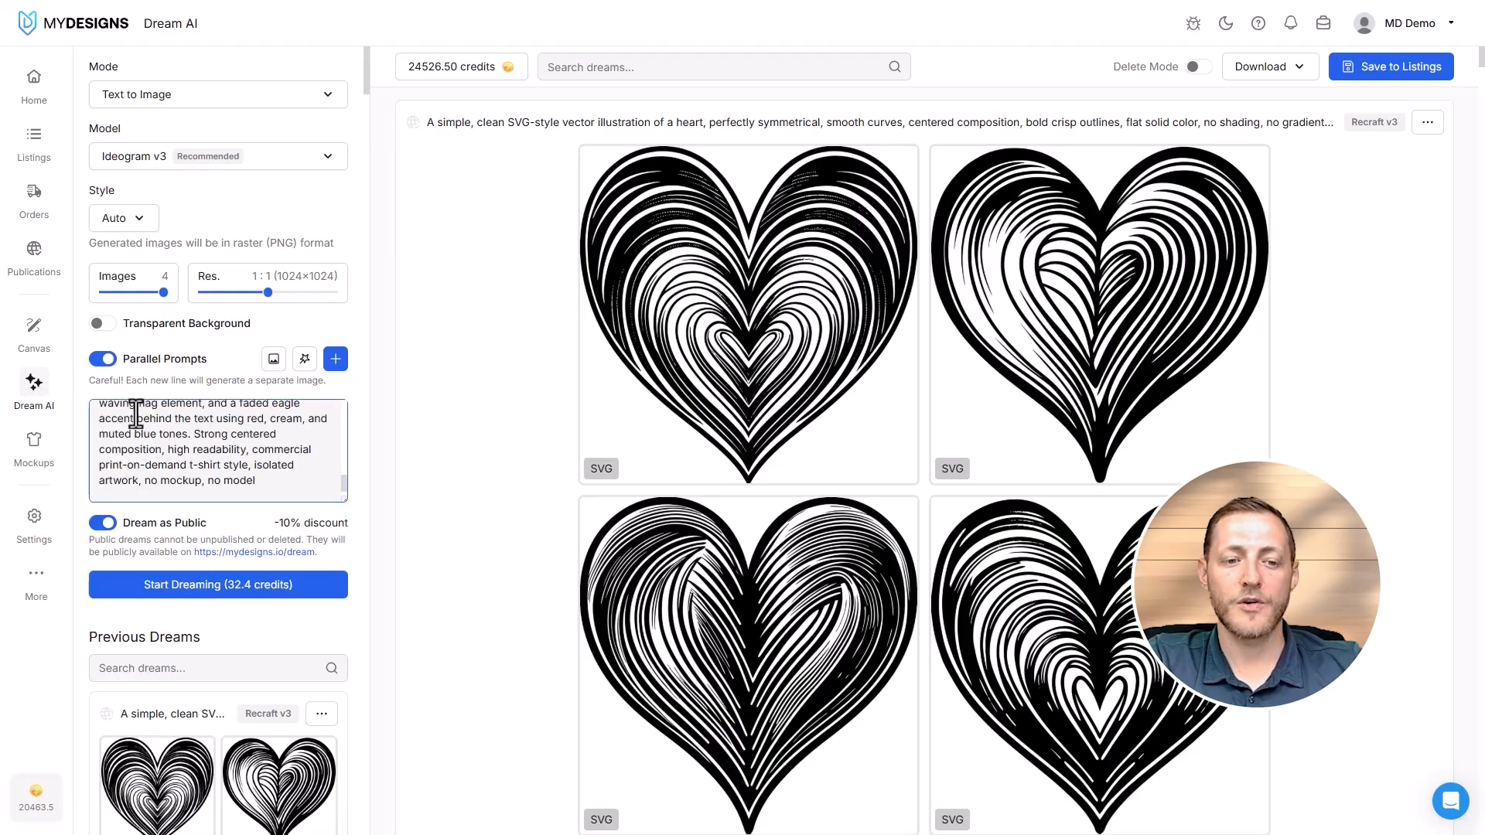
pyautogui.scroll(5, 208, 462)
pyautogui.scroll(5, 208, 462)
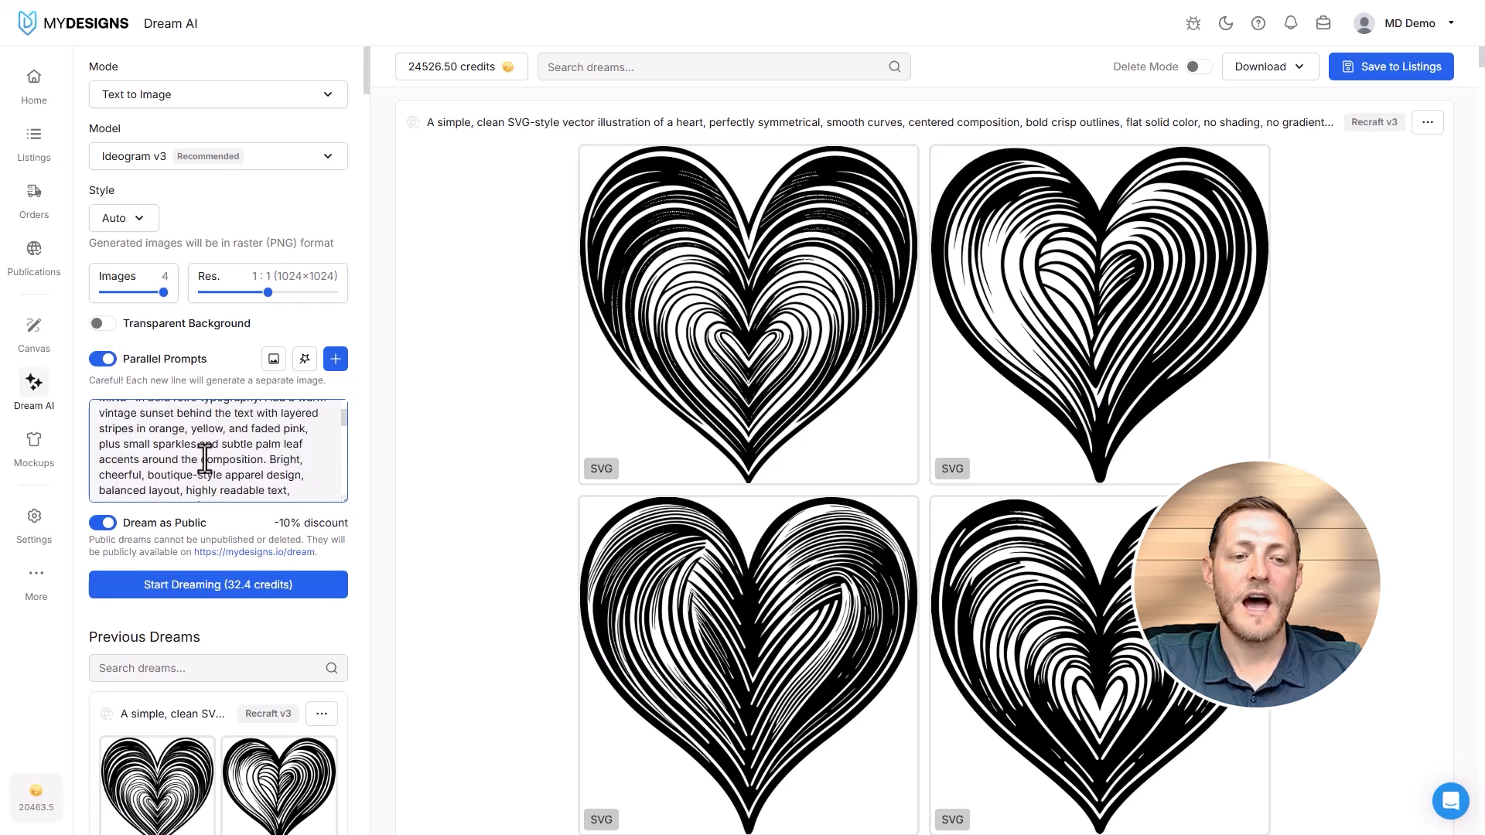
pyautogui.click(203, 600)
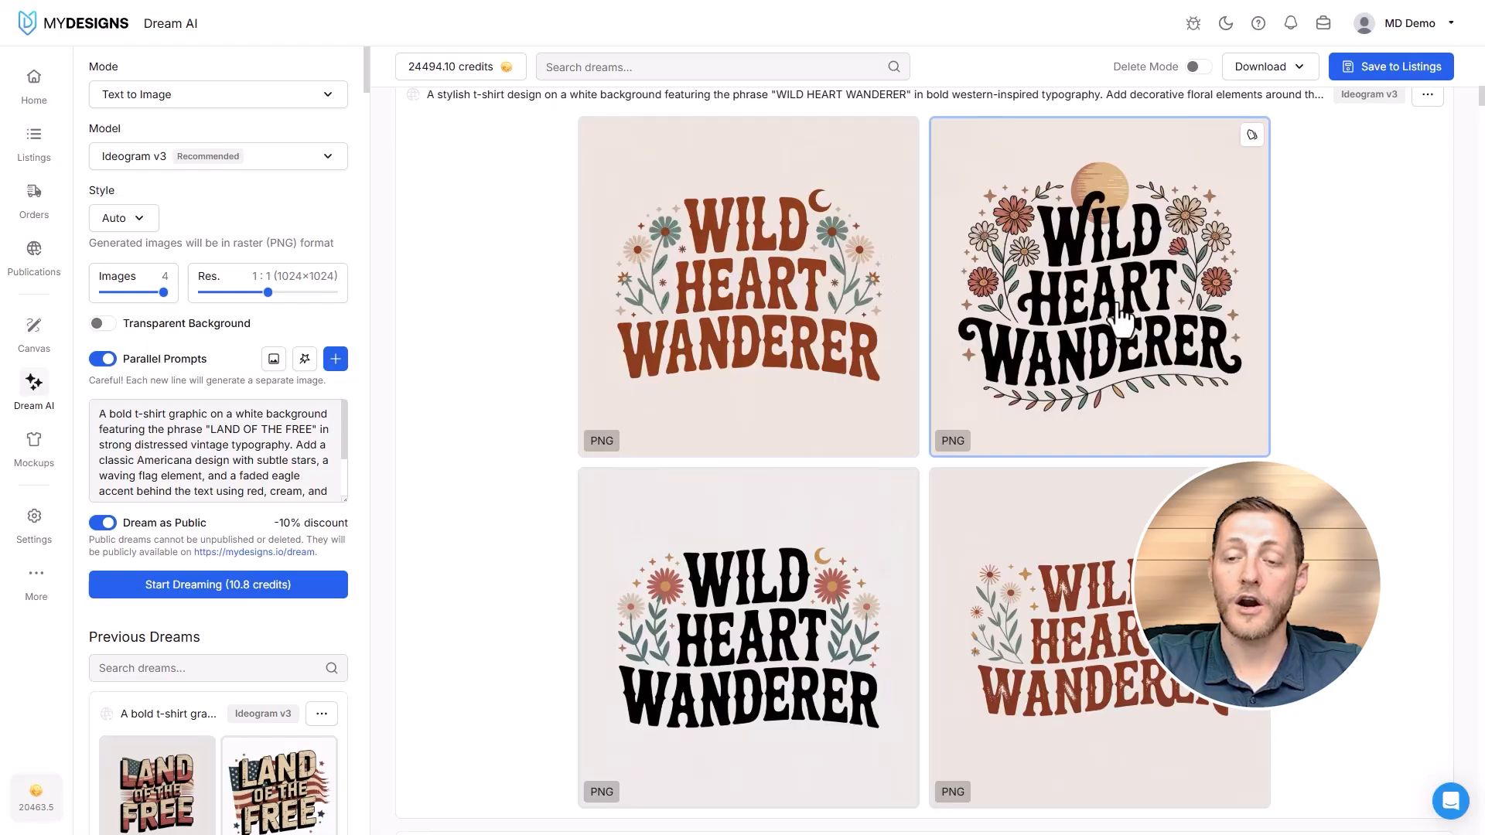
# - Examine the generated t-shirt designs for the three phrases, from "WILD HEART WANDERER" up to "LAND OF THE FREE"
pyautogui.scroll(8, 1000, 240)
pyautogui.scroll(3, 856, 379)
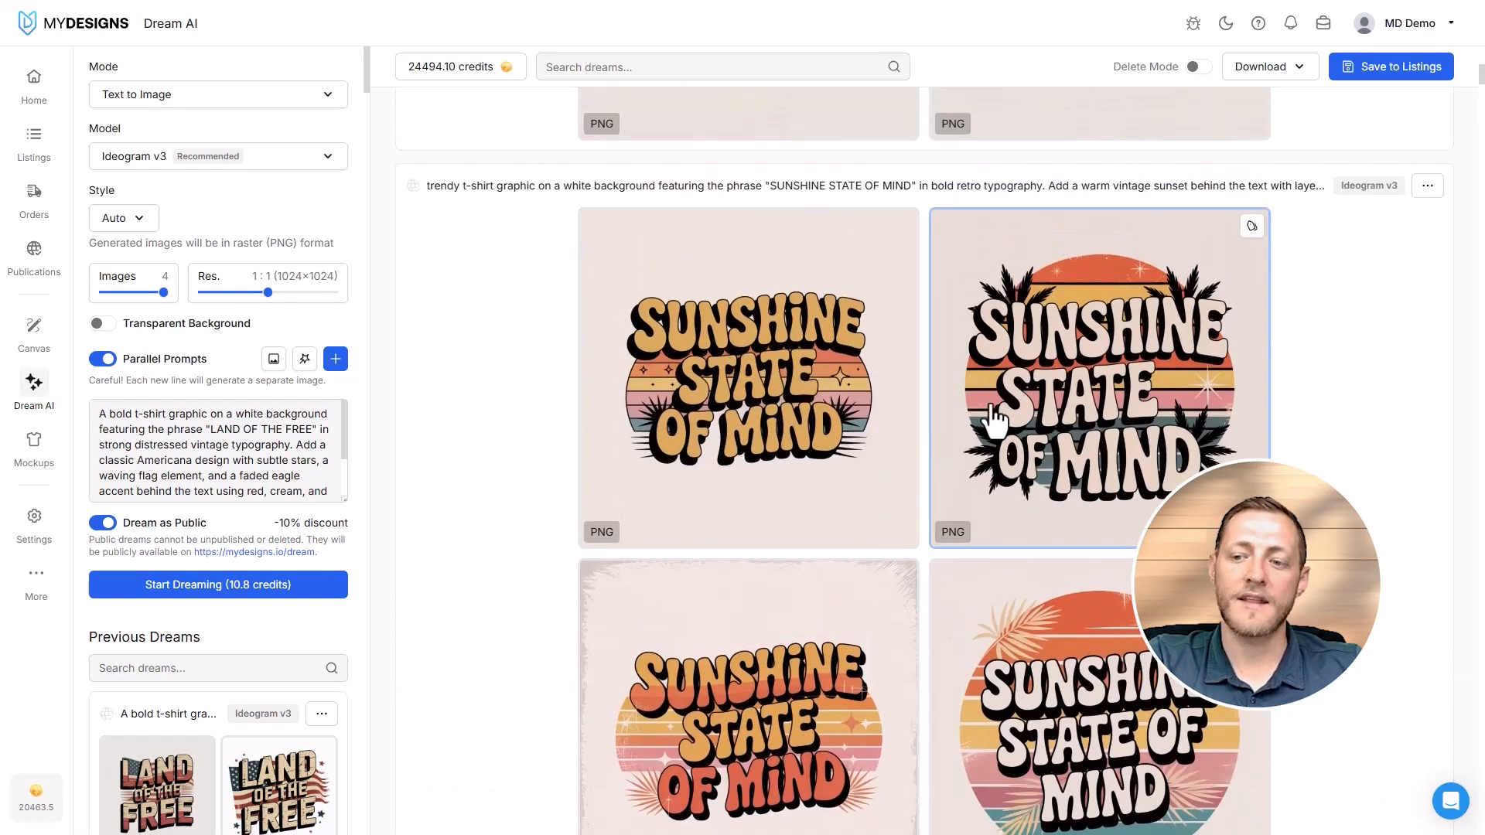
pyautogui.scroll(8, 1037, 433)
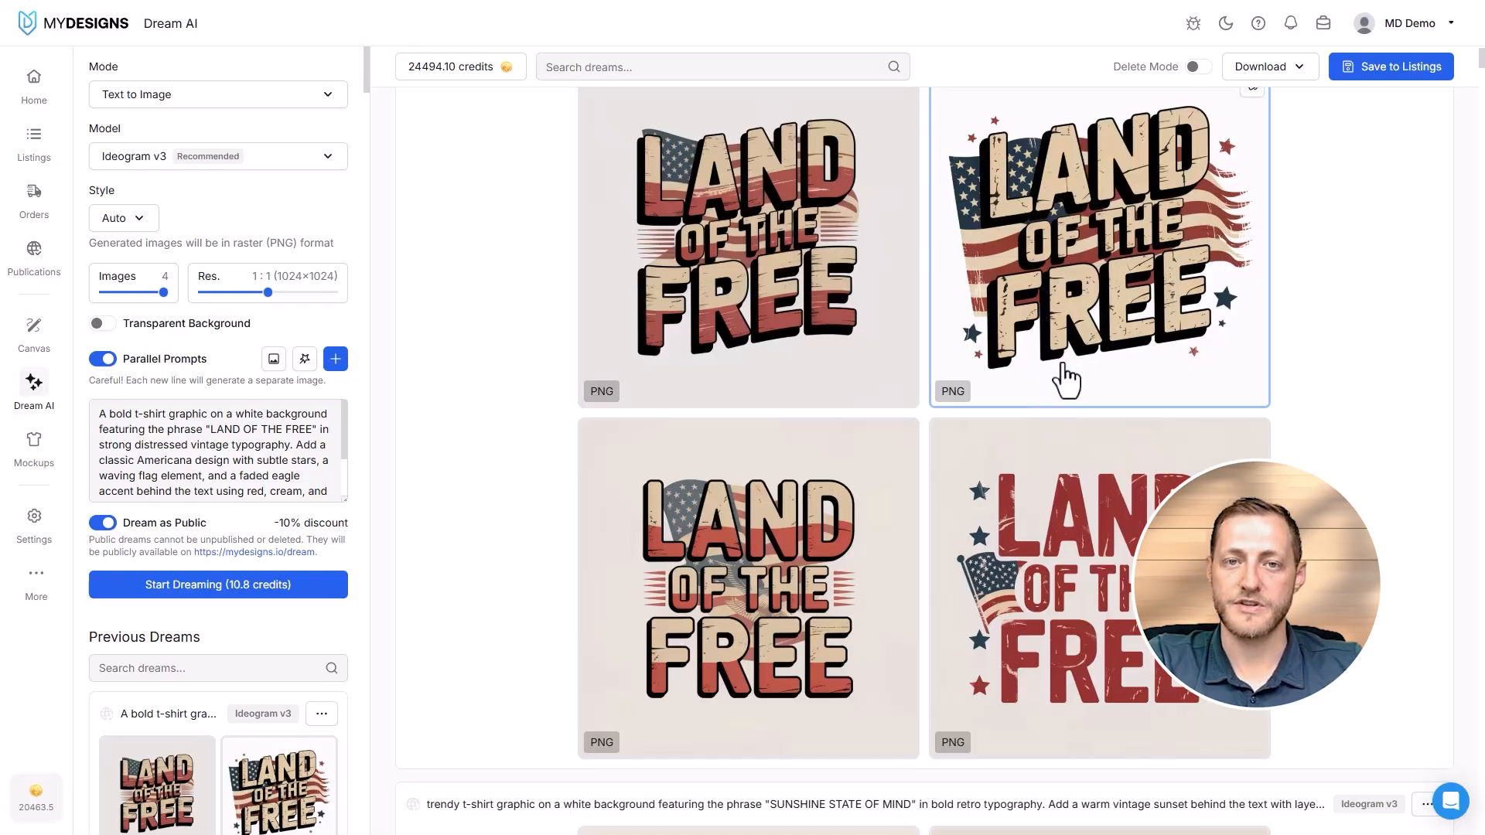
# - Switch the model to GPT Image 1.5 and turn on Transparent Background
pyautogui.click(307, 156)
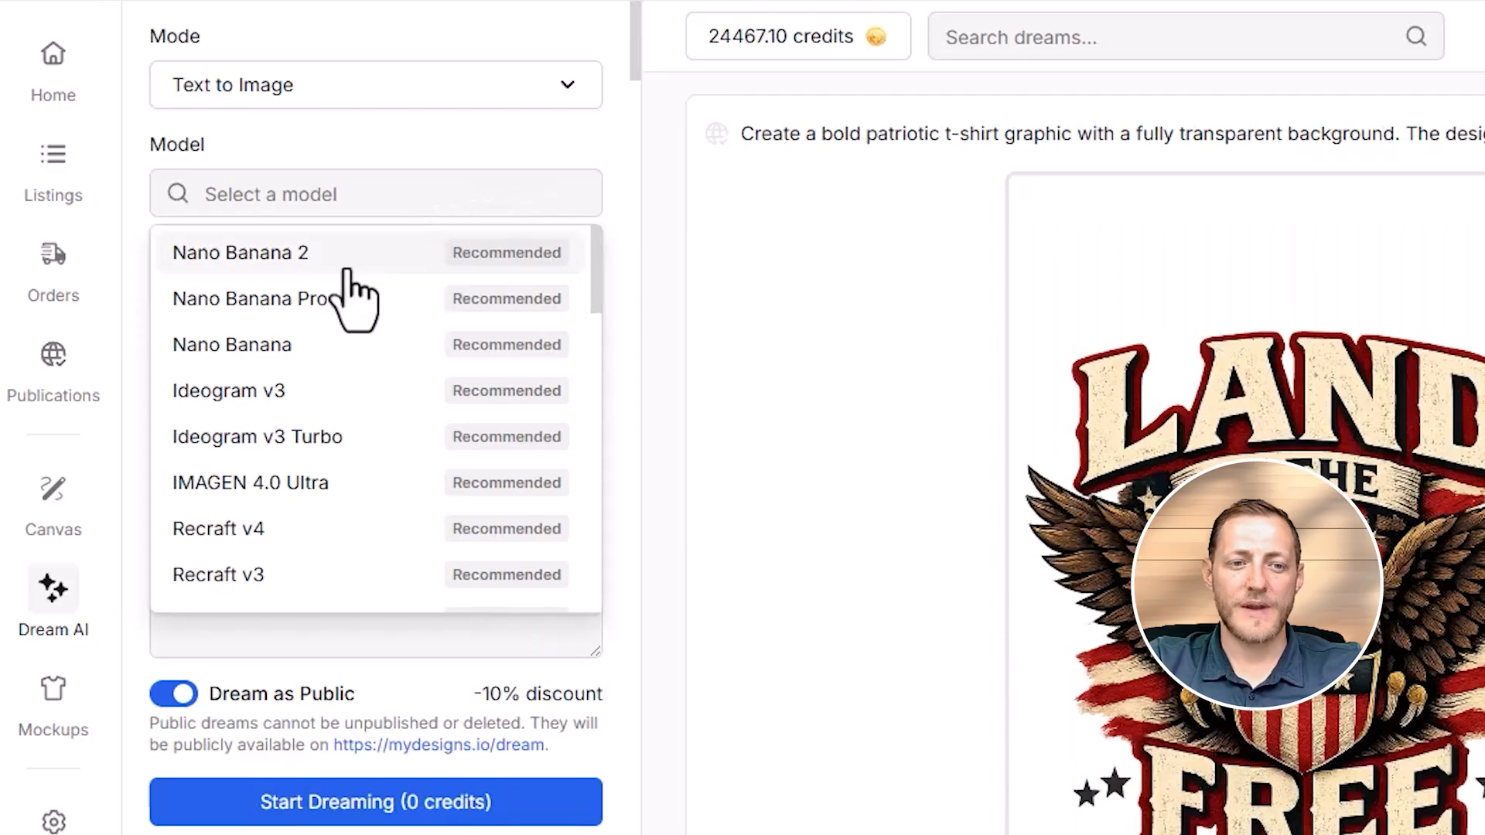
pyautogui.scroll(-5, 178, 235)
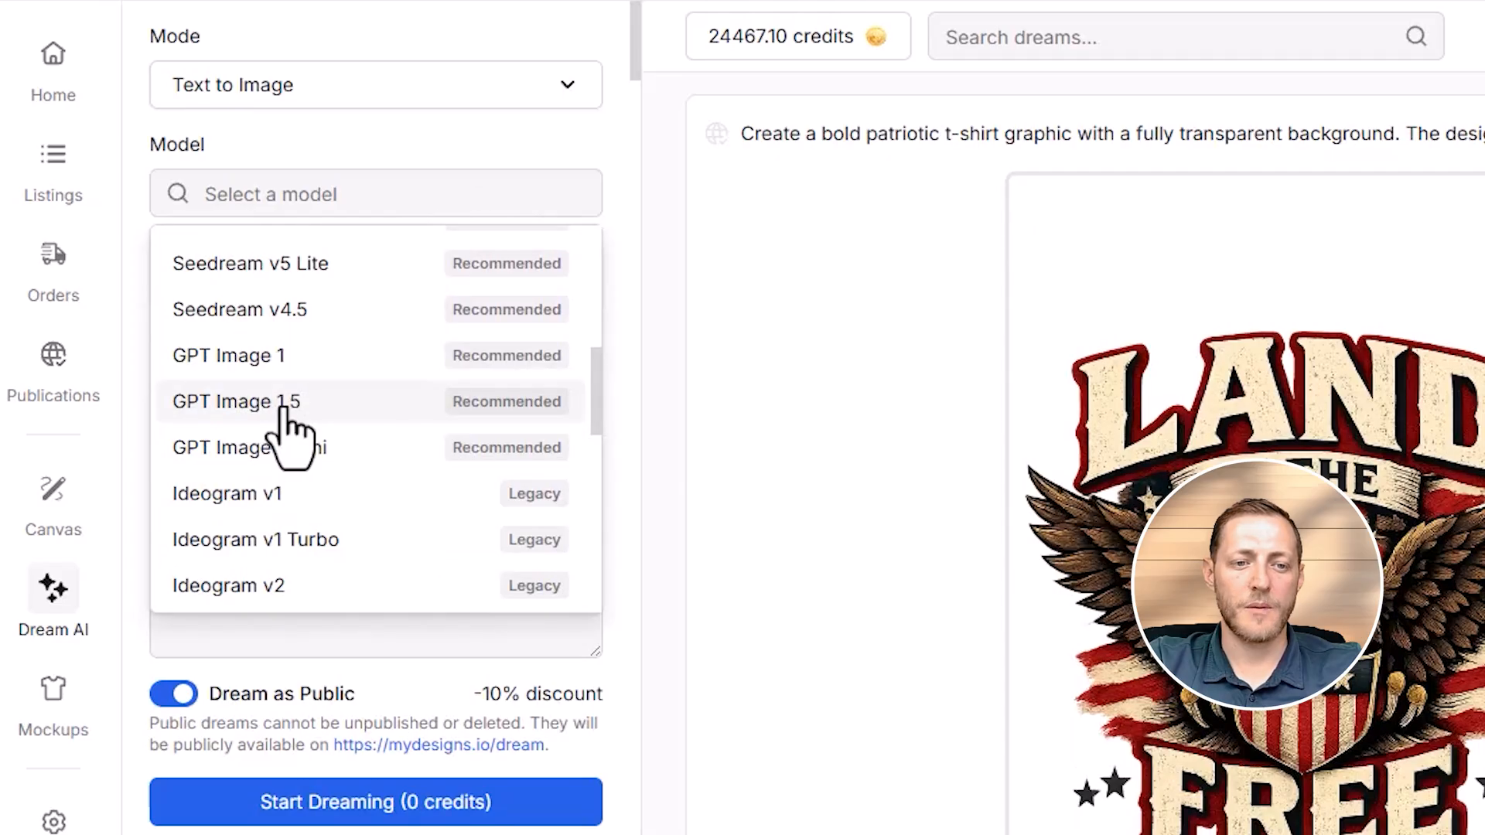
pyautogui.click(286, 408)
pyautogui.click(166, 350)
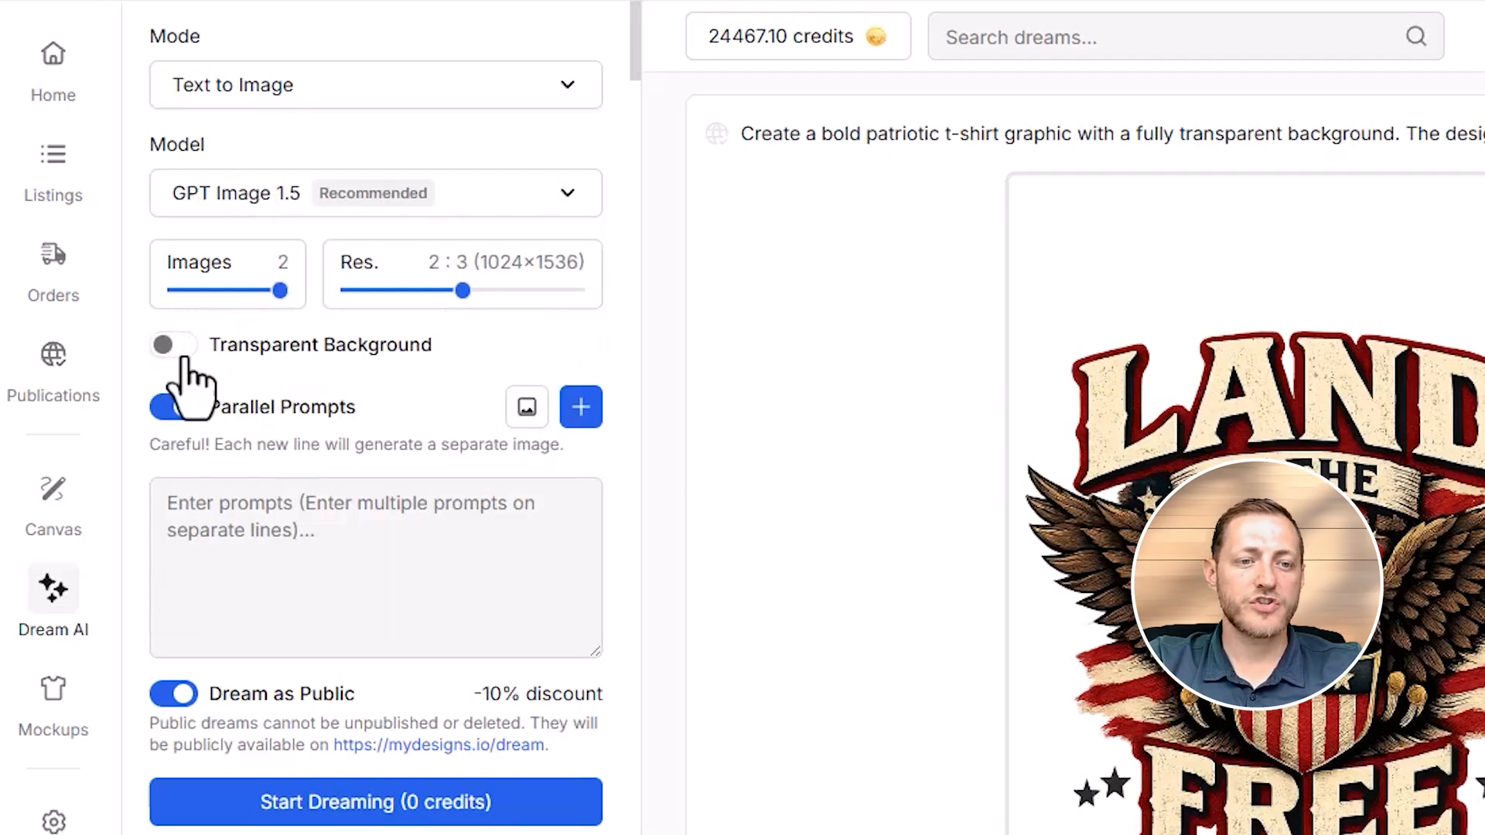
pyautogui.click(178, 350)
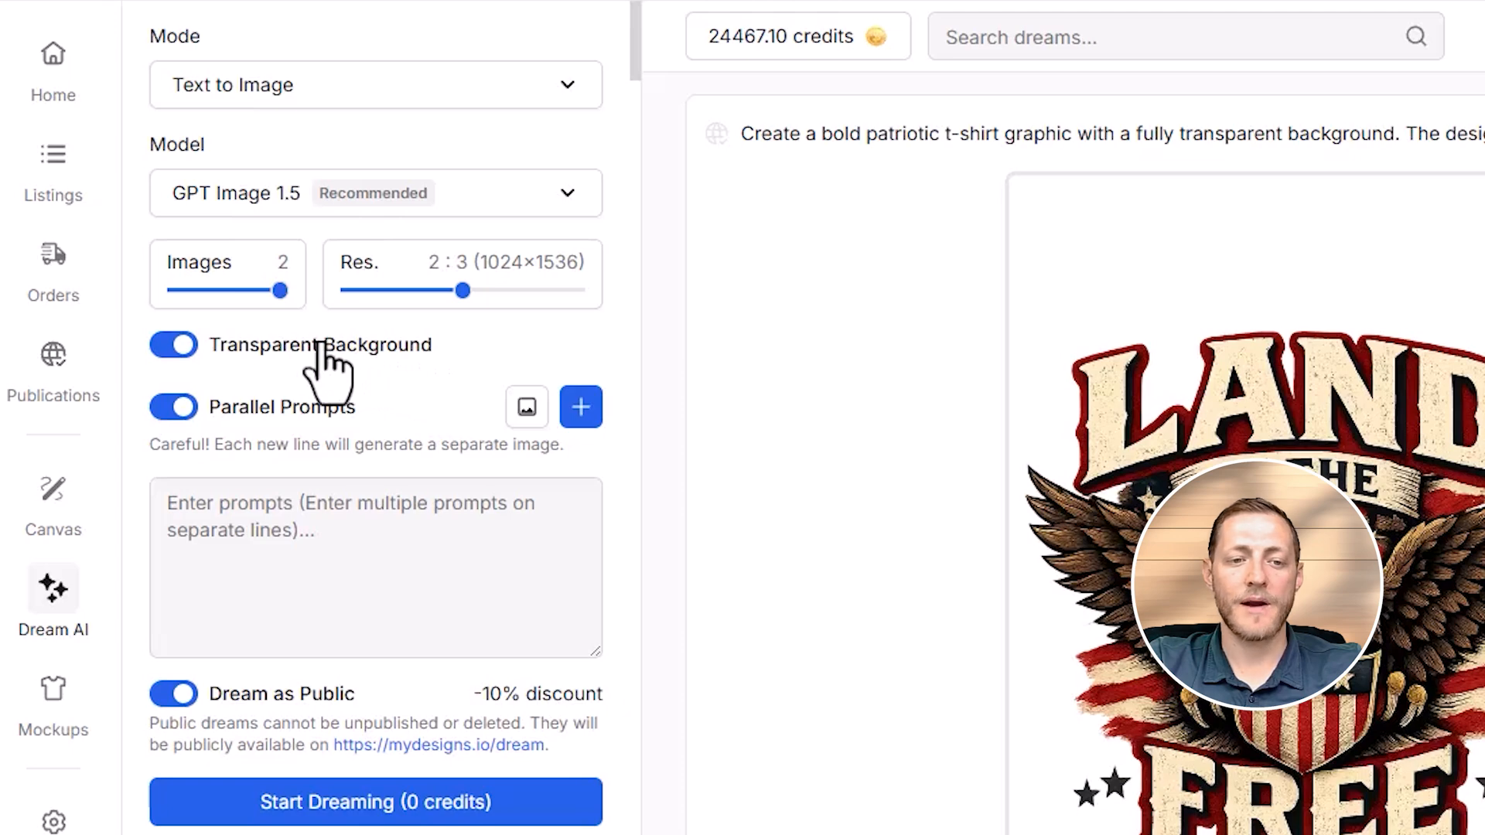
# - Paste the "DAD TAX", "WILD HEART WANDERER" and "LAND OF THE FREE" transparent t-shirt prompts and start dreaming them
pyautogui.click(298, 513)
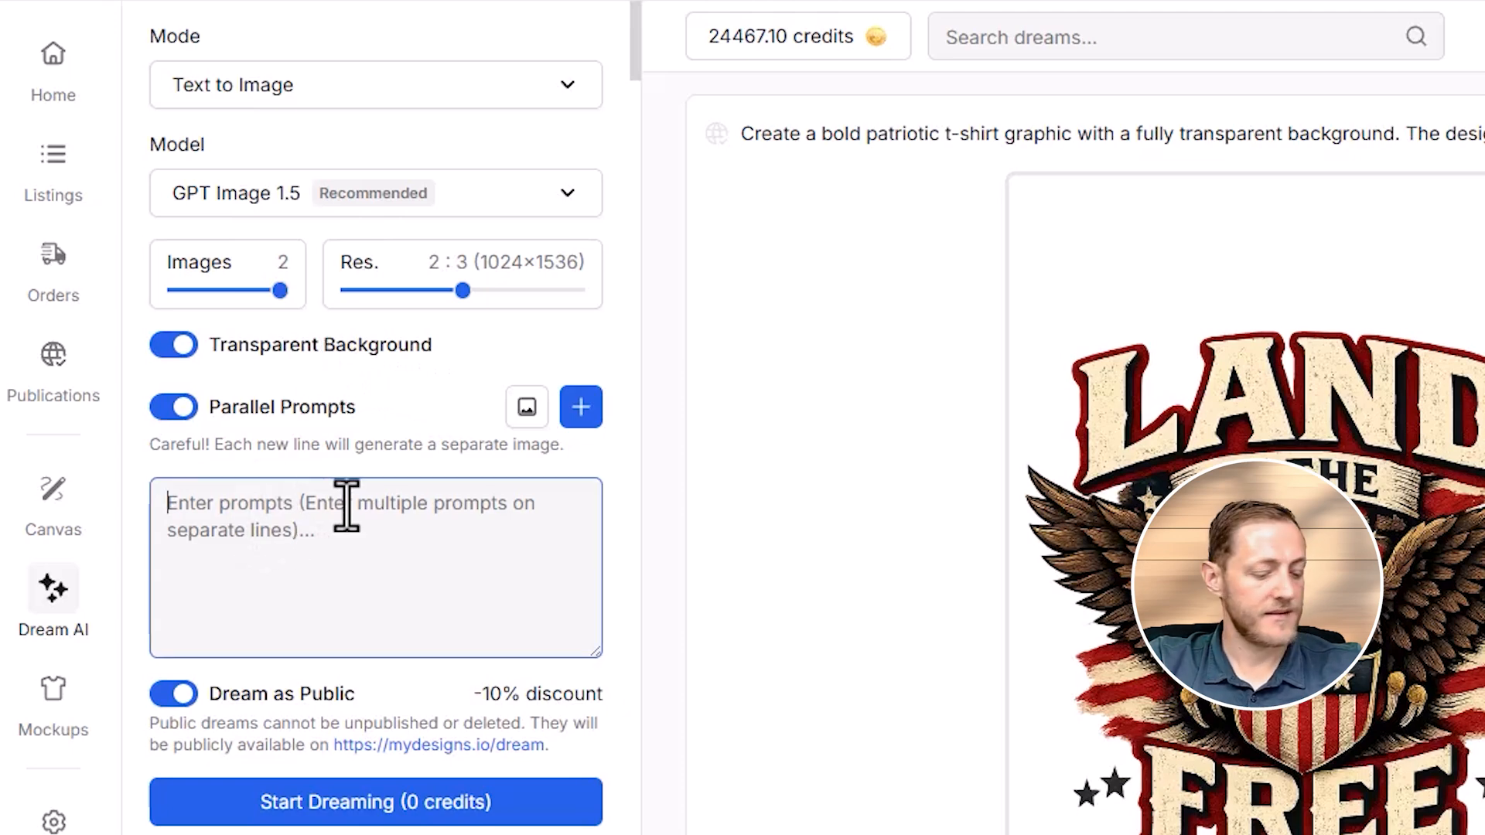
pyautogui.hotkey('ctrl', 'v')
pyautogui.scroll(8, 310, 522)
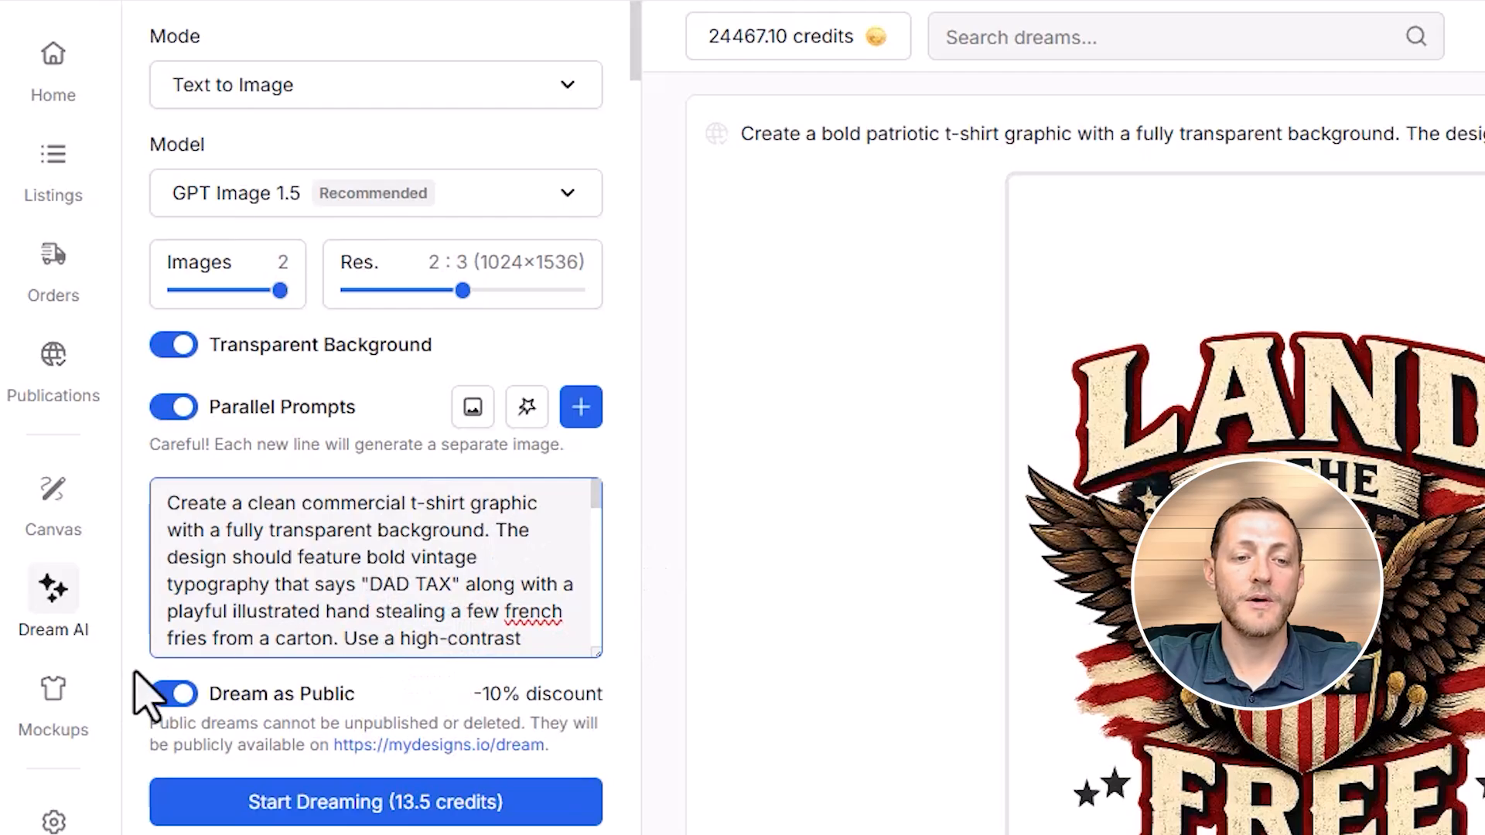
pyautogui.click(418, 804)
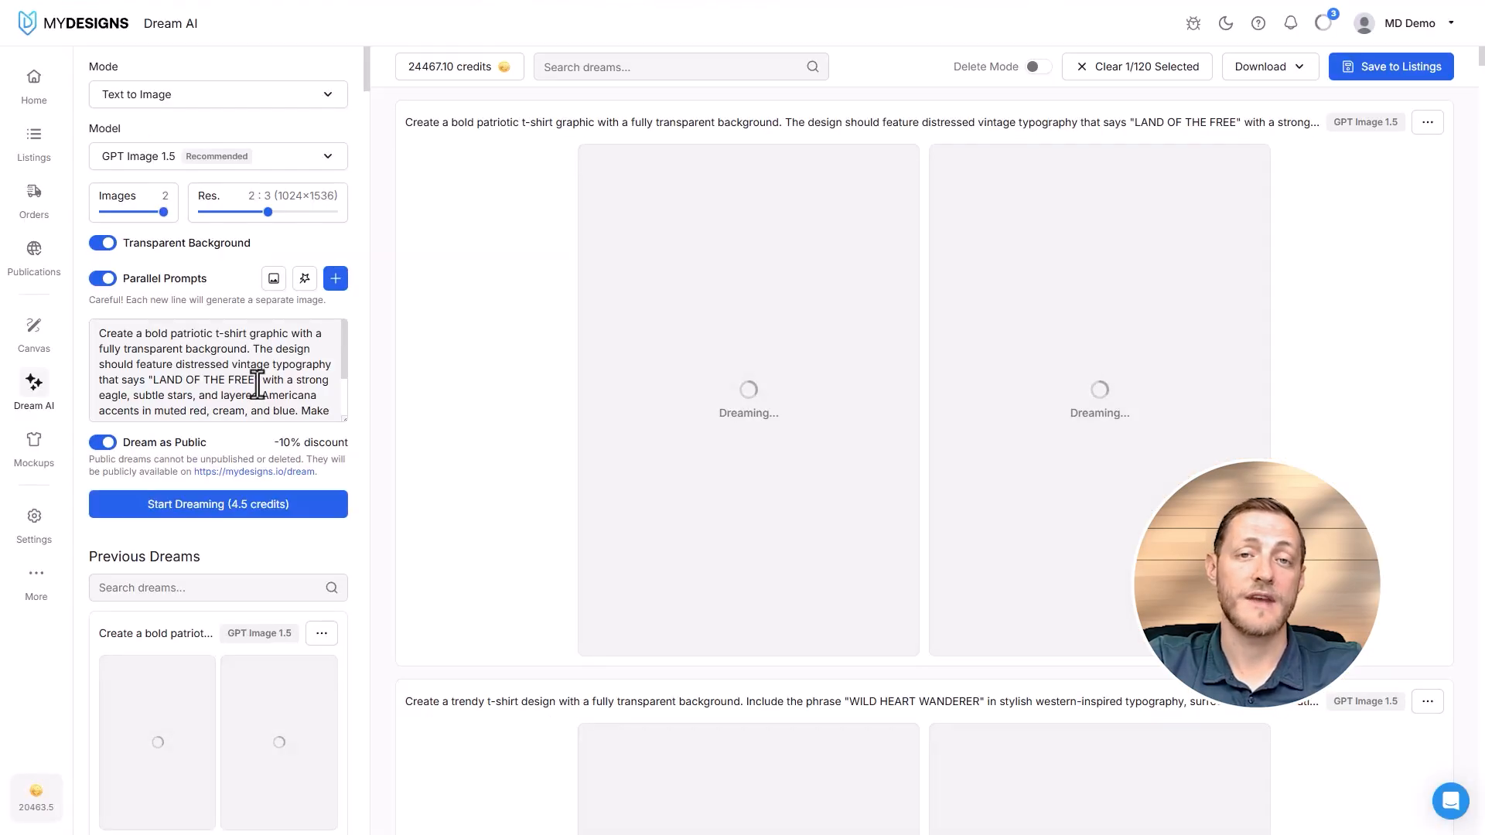
# - Examine the GPT Image 1.5 results for the "LAND OF THE FREE", "WILD HEART WANDERER" and "DAD TAX" designs
pyautogui.scroll(-4, 851, 364)
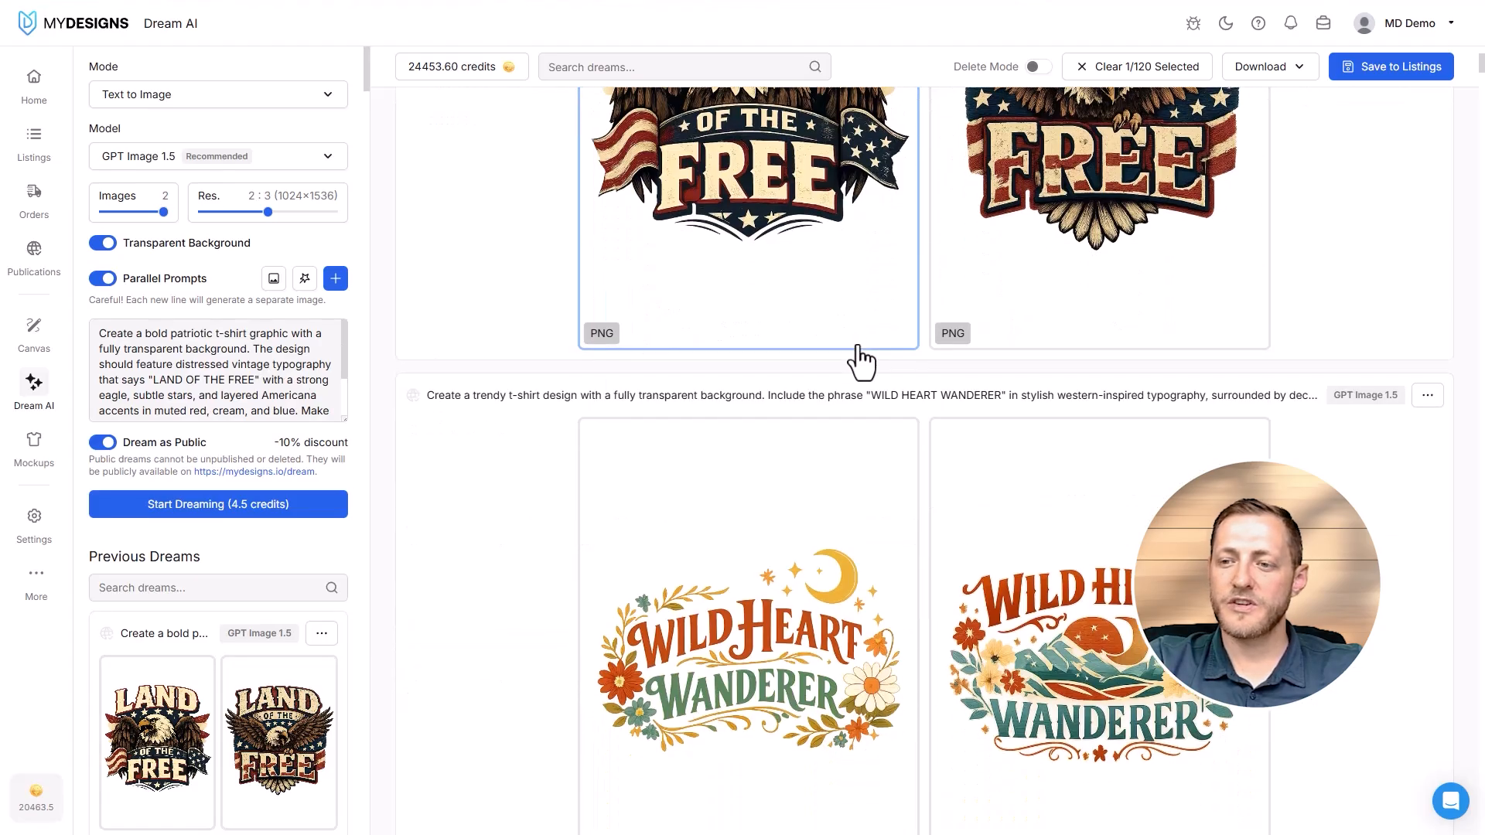
pyautogui.scroll(3, 889, 367)
pyautogui.scroll(1, 897, 370)
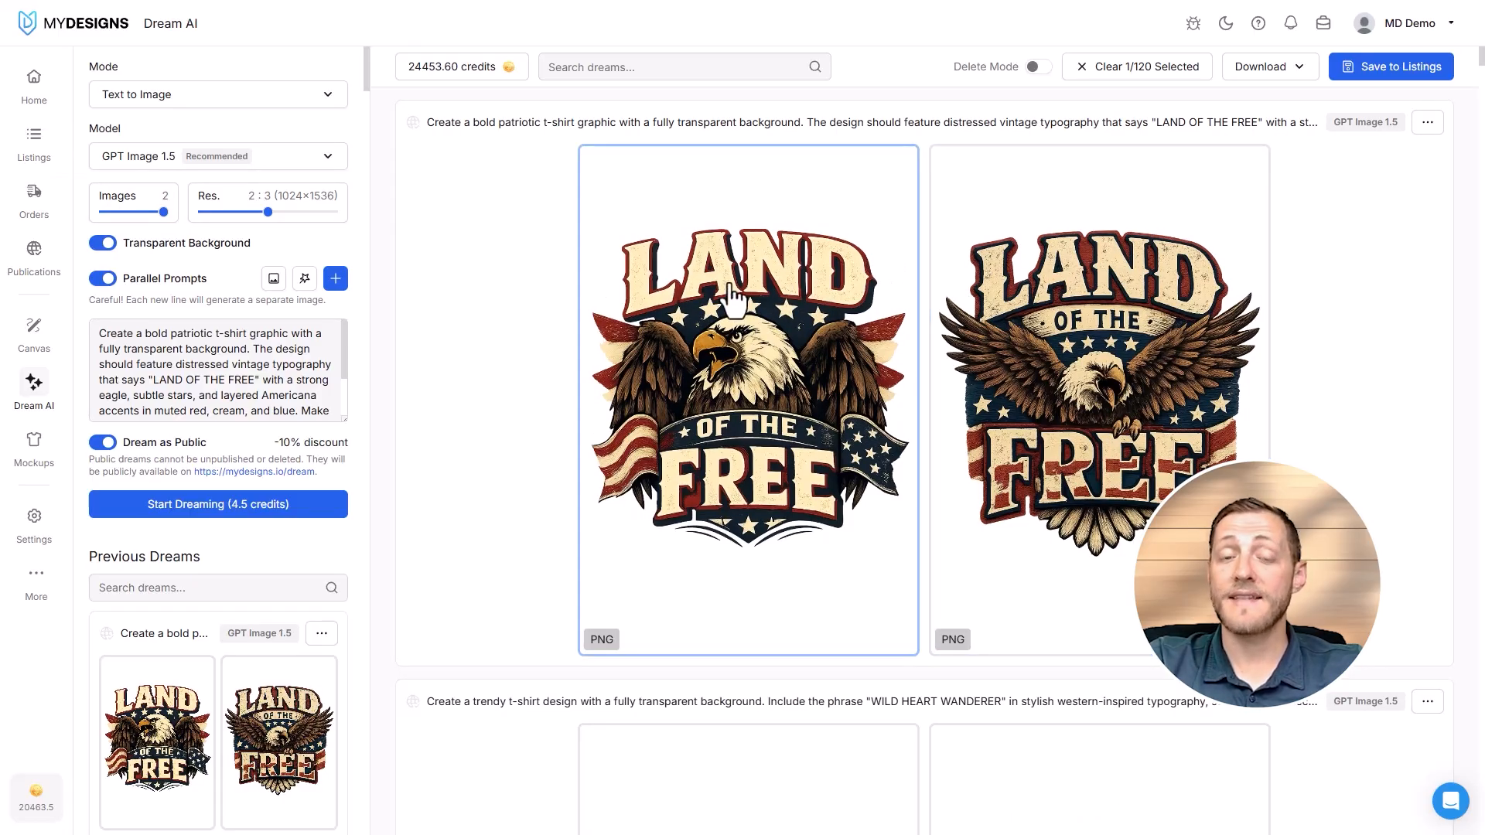
pyautogui.scroll(-7, 742, 335)
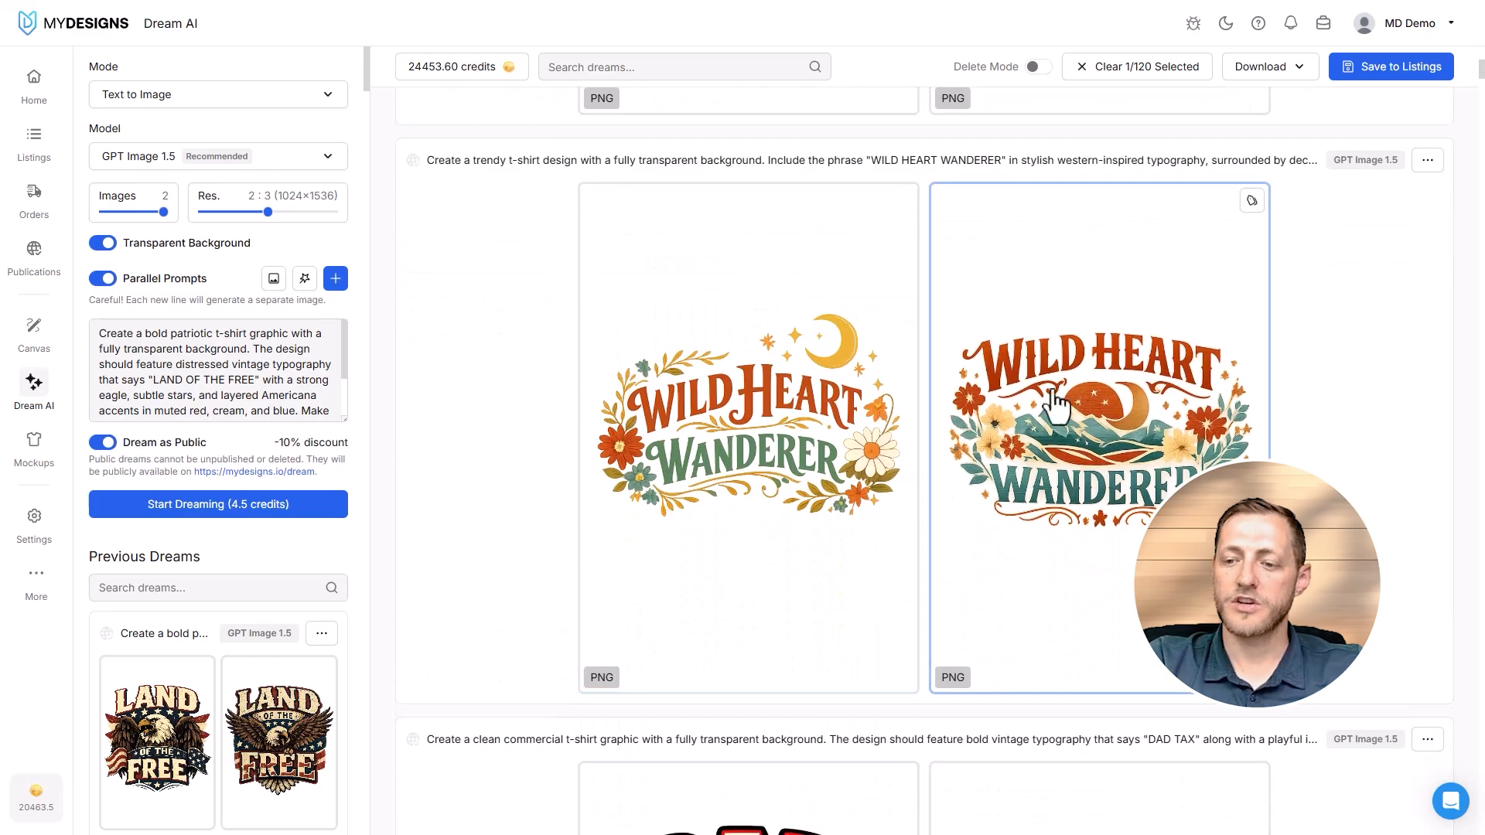
pyautogui.scroll(-6, 931, 332)
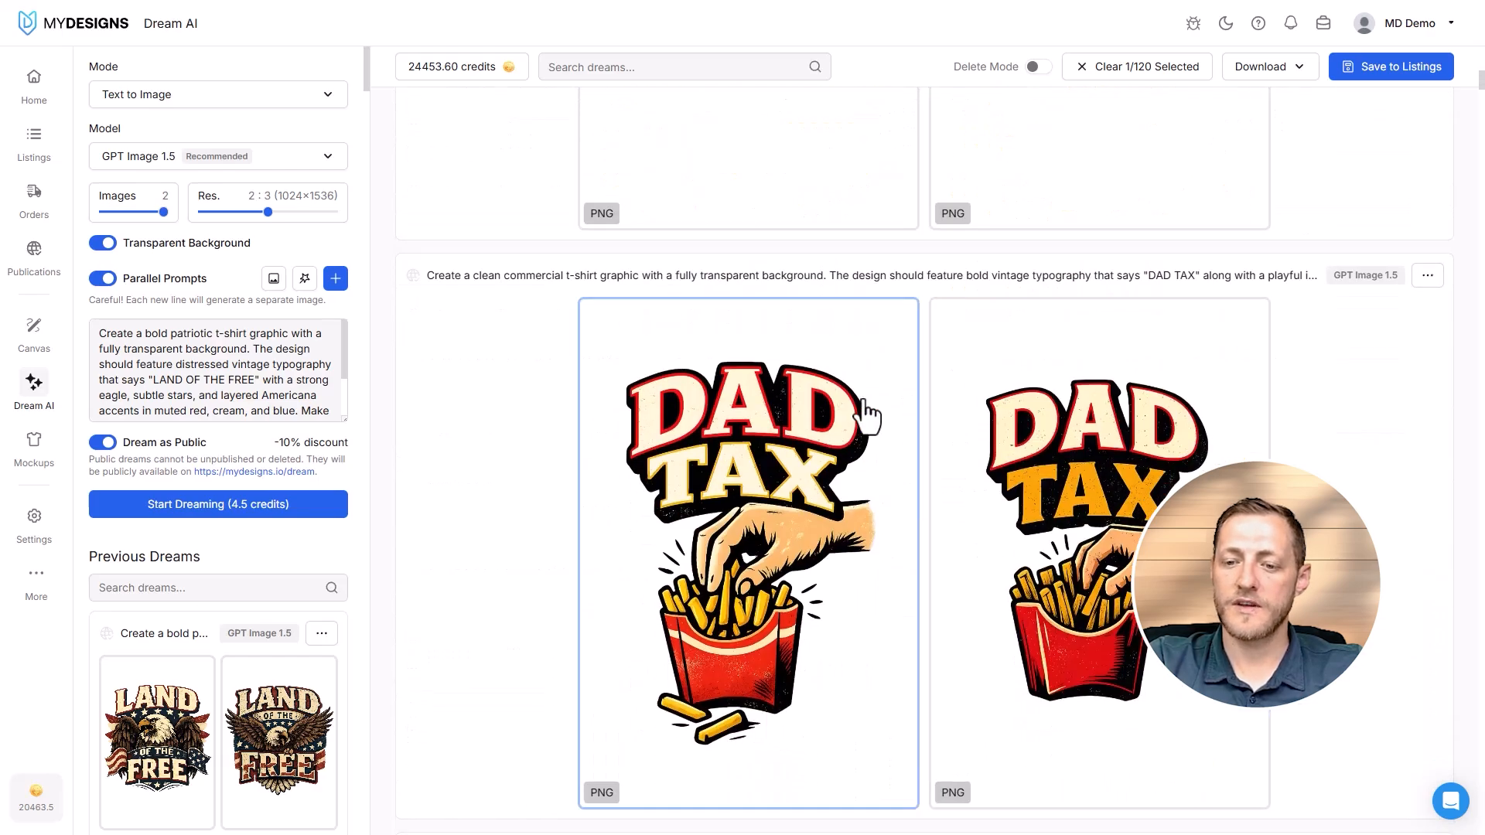
pyautogui.scroll(13, 904, 434)
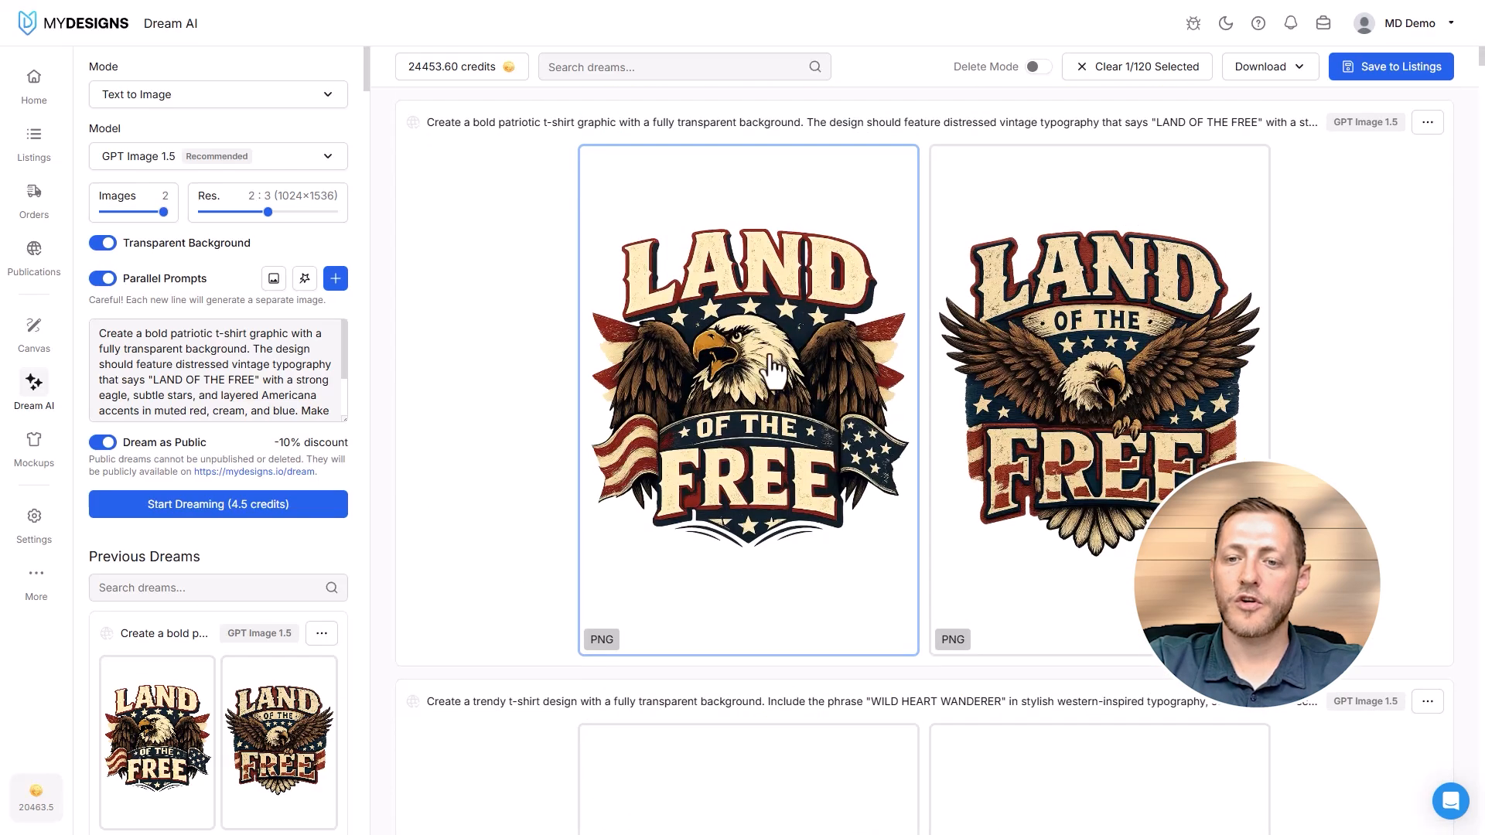
# - Save only the first "LAND OF THE FREE" eagle design to the Mockup 1 slot of a new Home listing, and open the listings
pyautogui.click(771, 358)
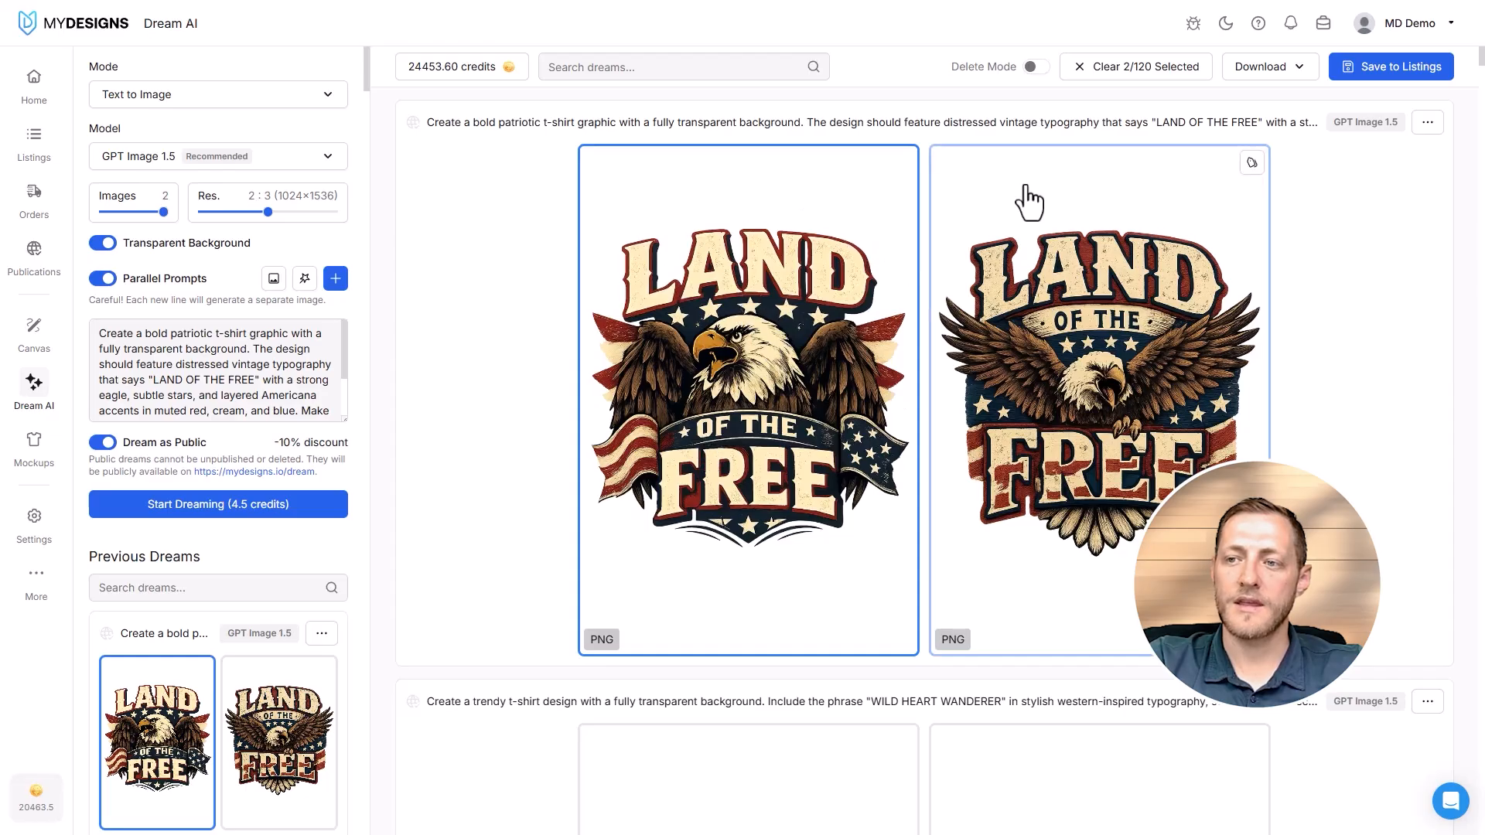
pyautogui.click(1129, 68)
pyautogui.click(739, 310)
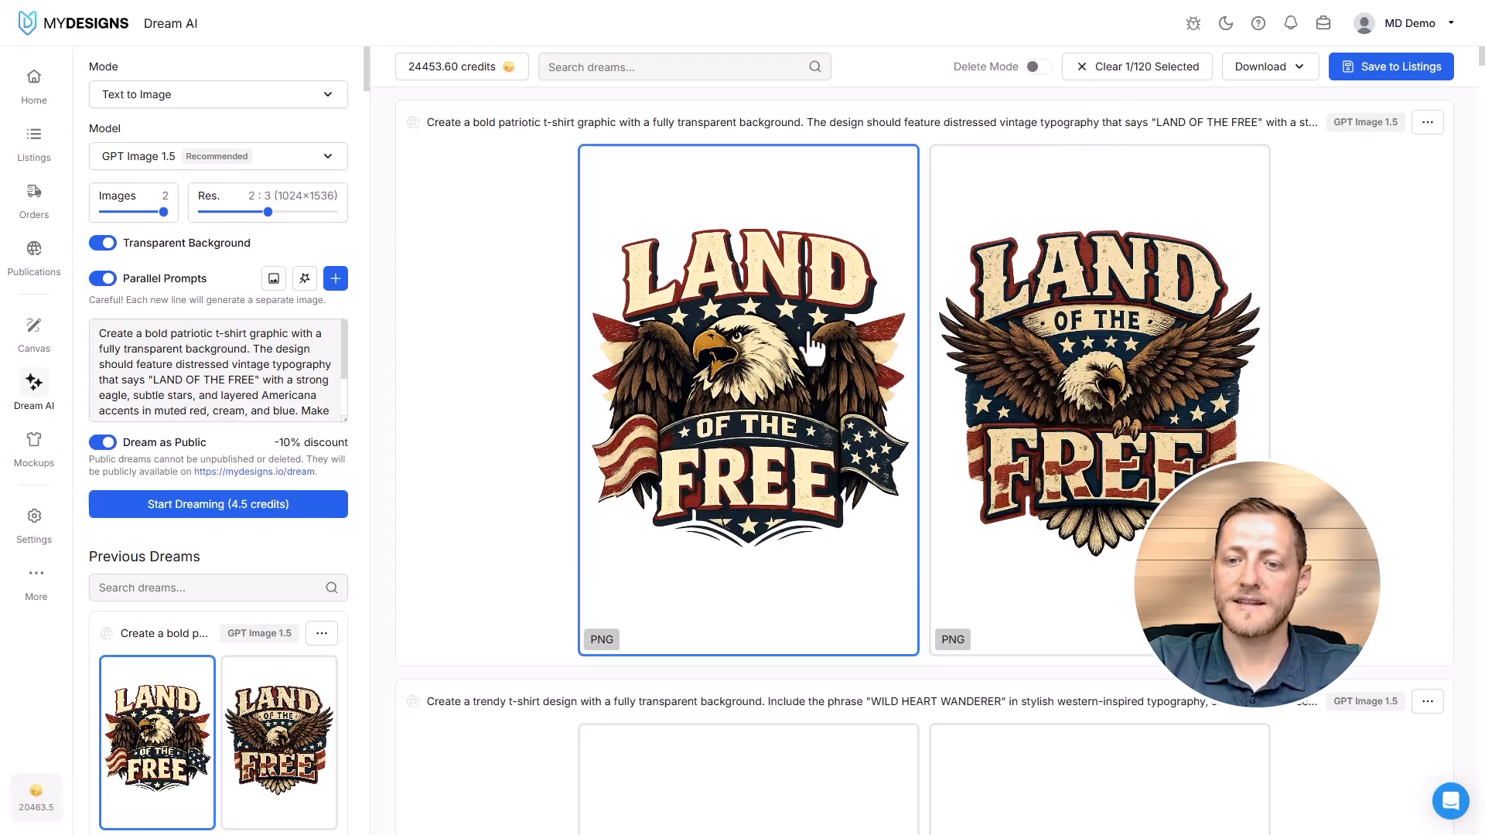
pyautogui.click(1370, 68)
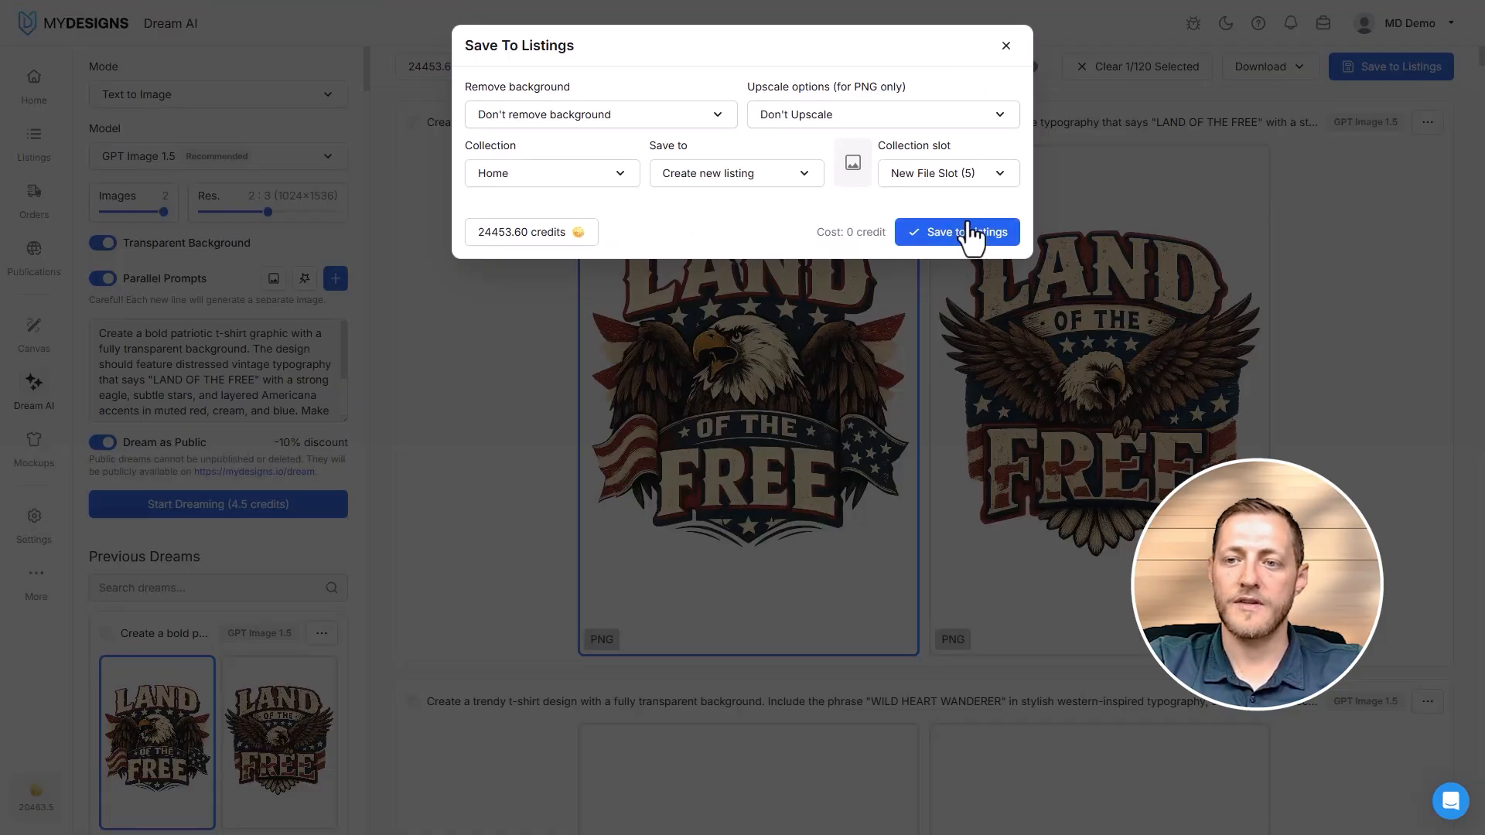
pyautogui.click(1000, 173)
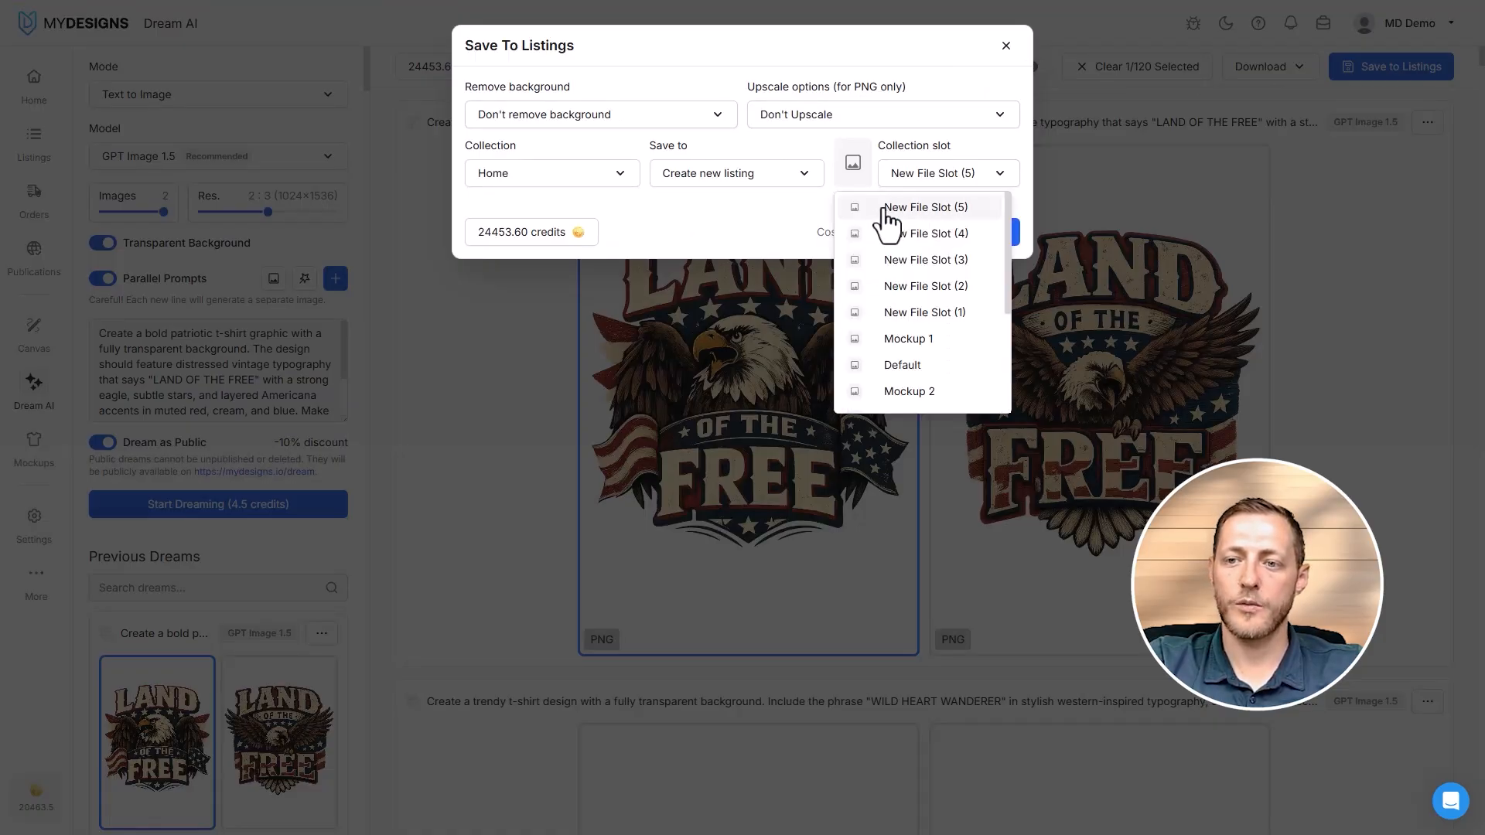
pyautogui.click(933, 340)
pyautogui.click(959, 234)
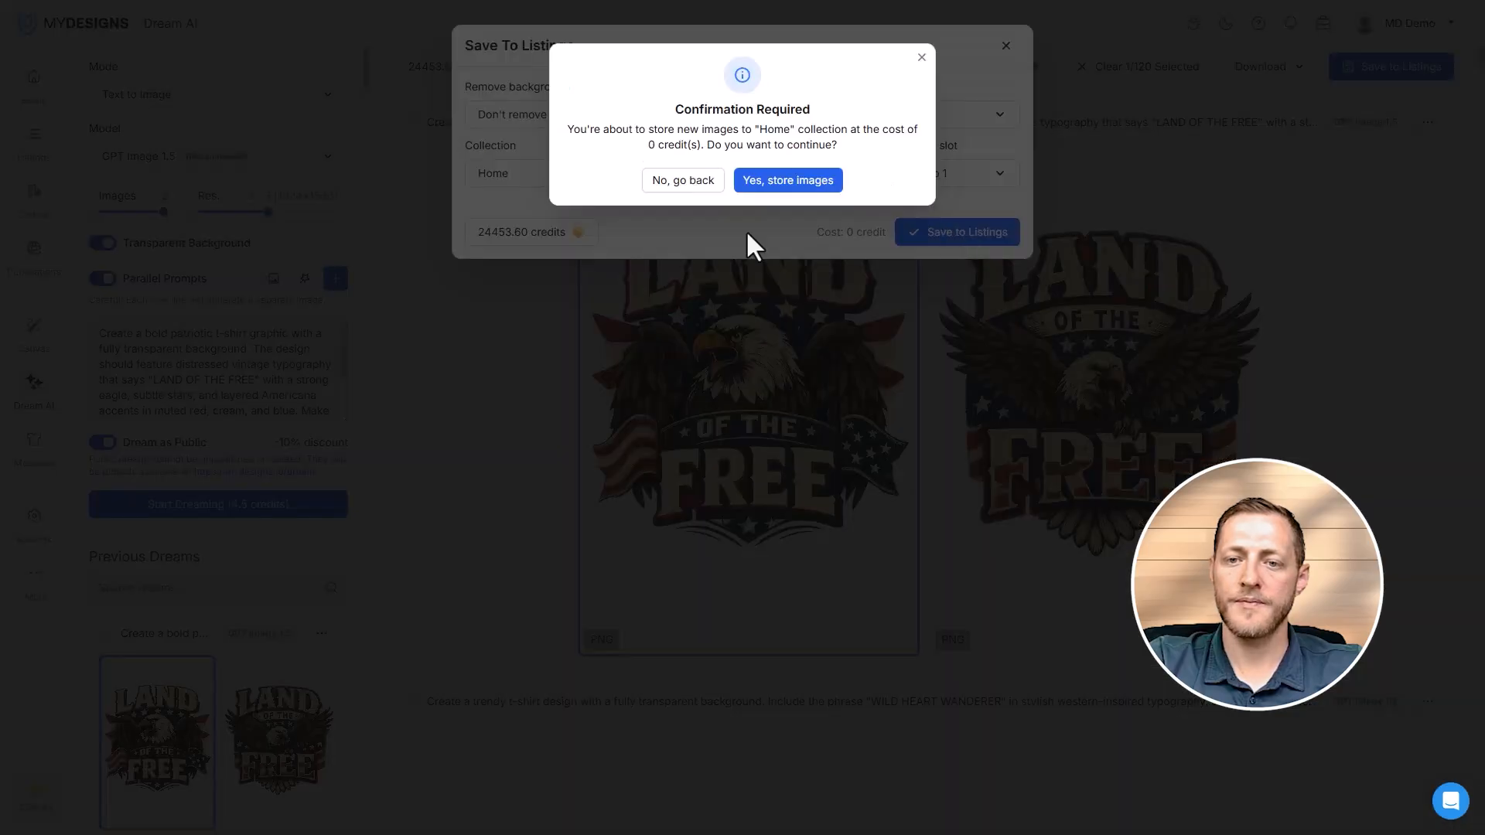
pyautogui.click(781, 181)
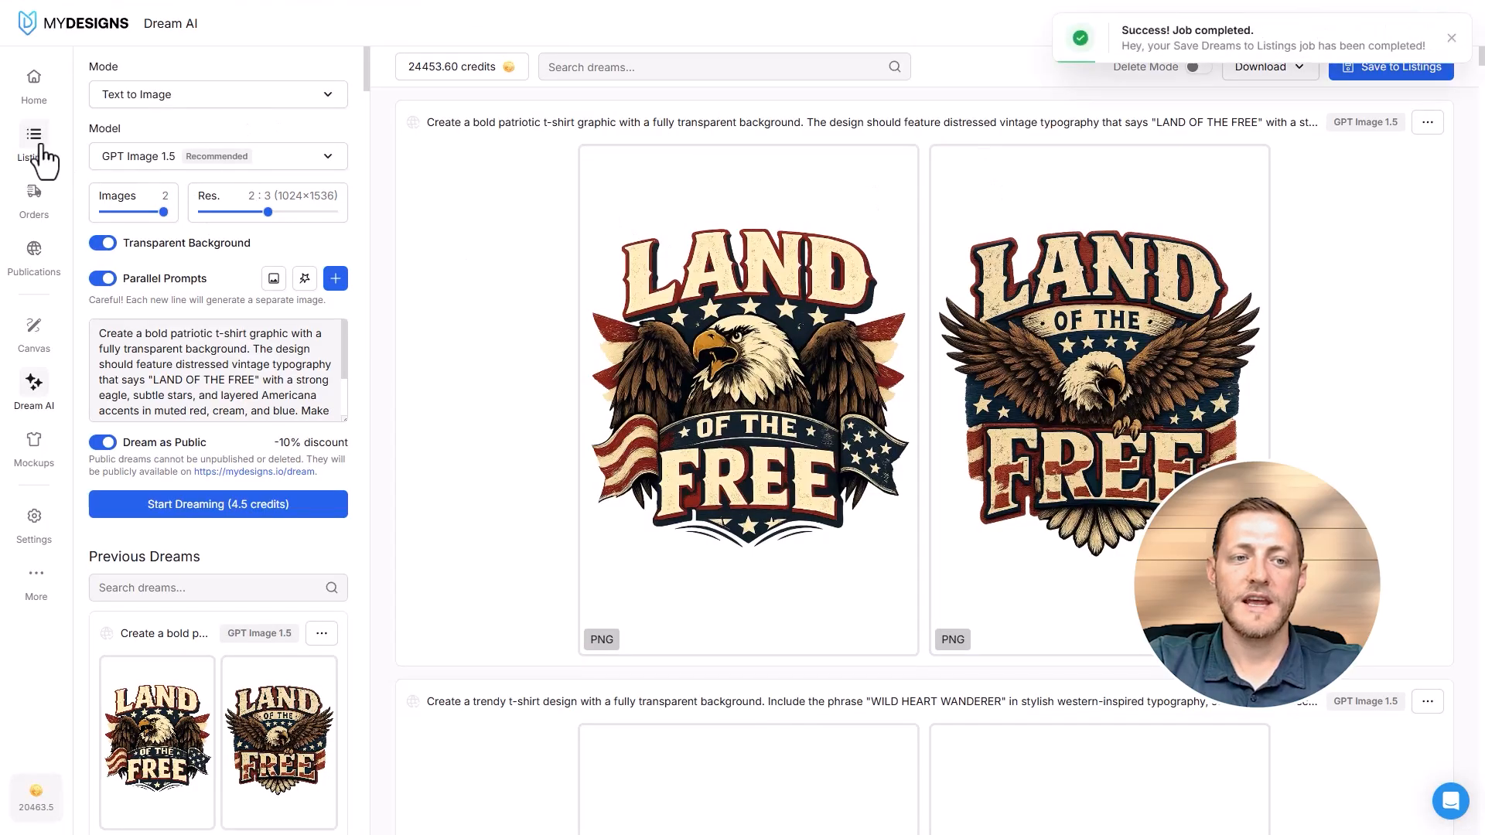
pyautogui.click(35, 155)
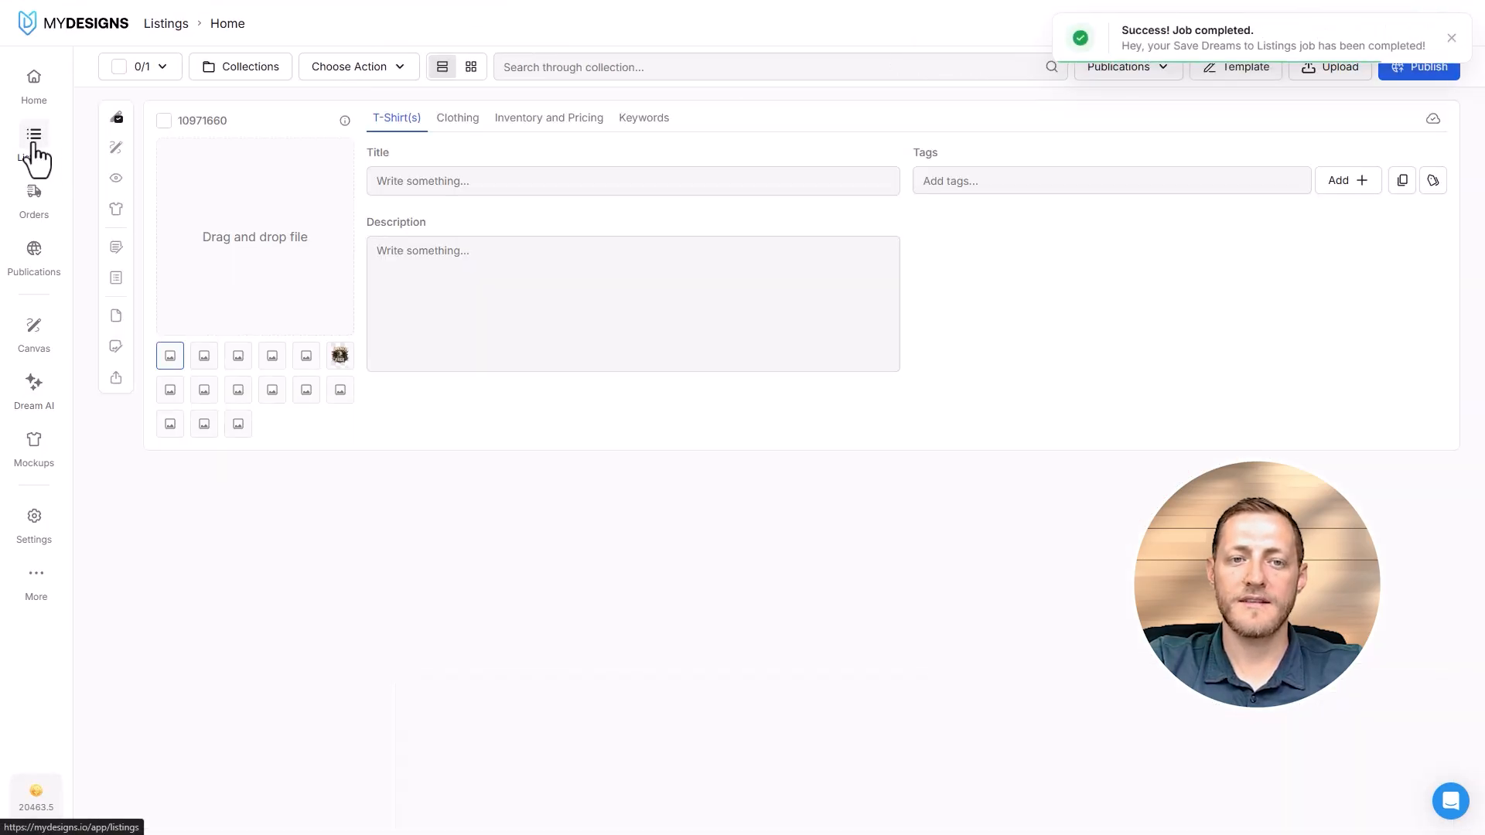
pyautogui.click(165, 357)
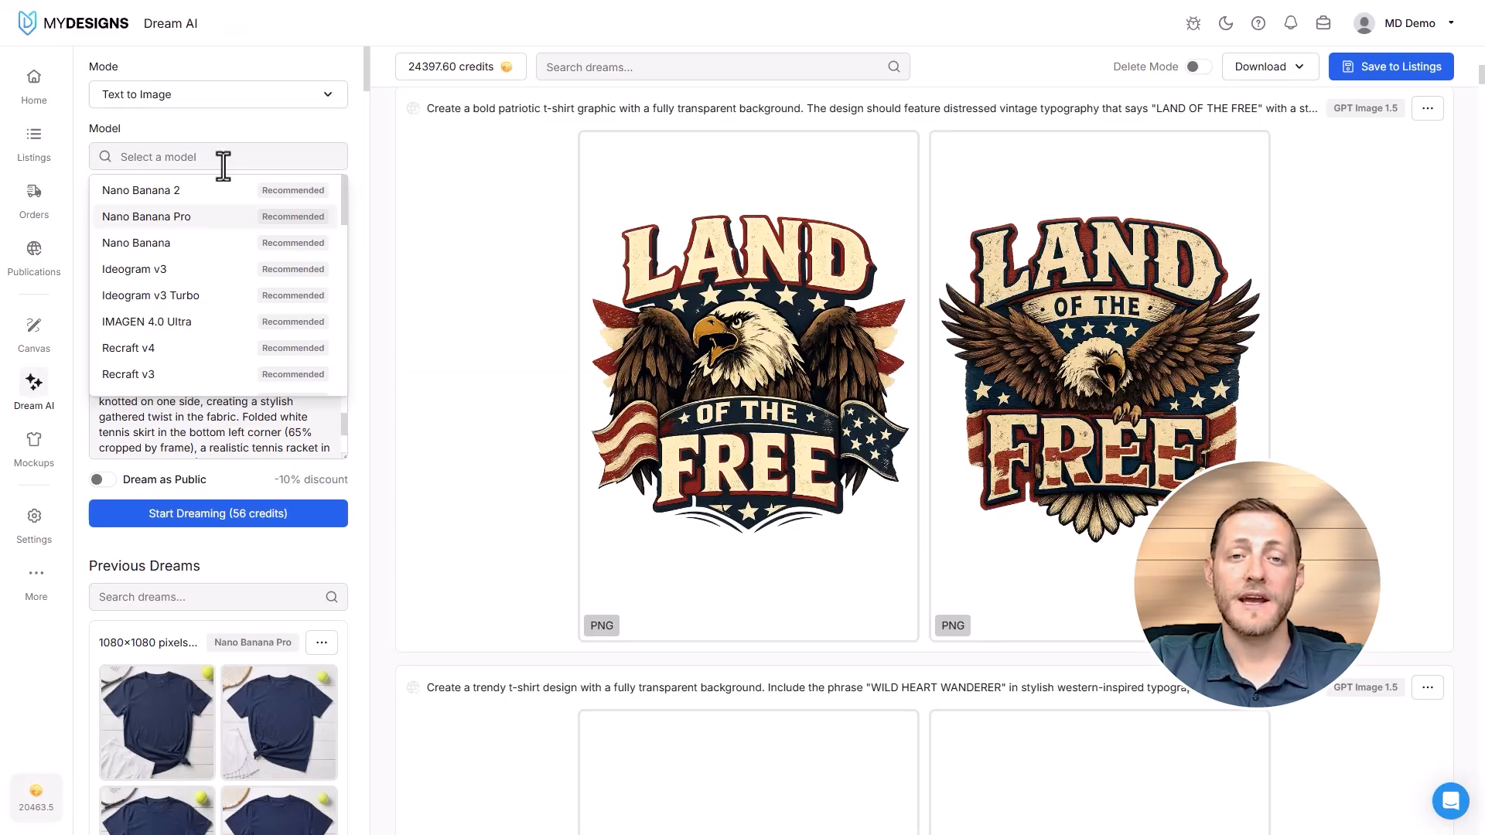
# - Switch the model to Nano Banana Pro at 4K resolution, and turn on Parallel Prompts and Dream as Public
pyautogui.click(147, 218)
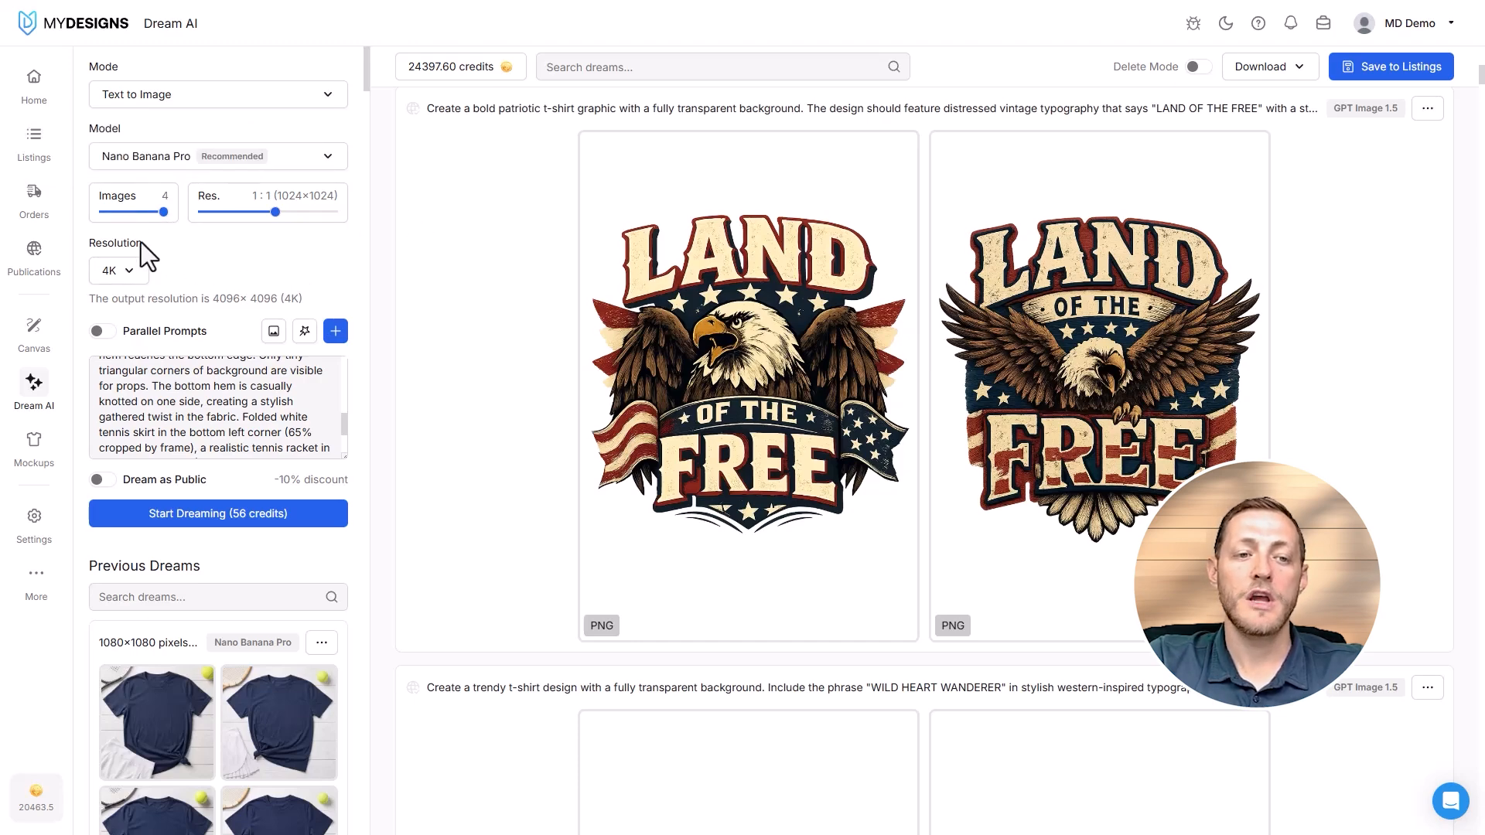
pyautogui.click(116, 275)
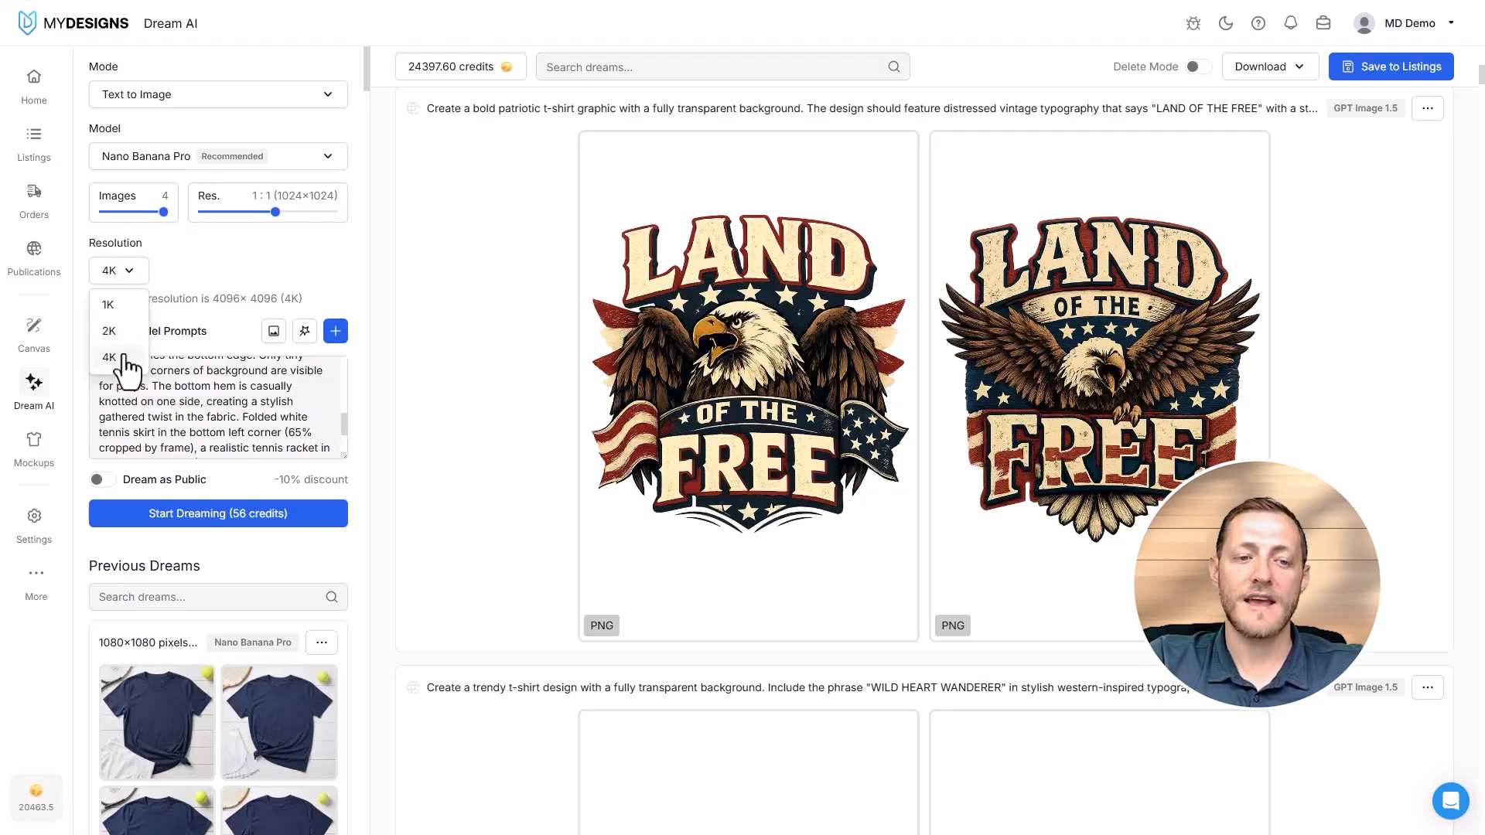
pyautogui.click(109, 357)
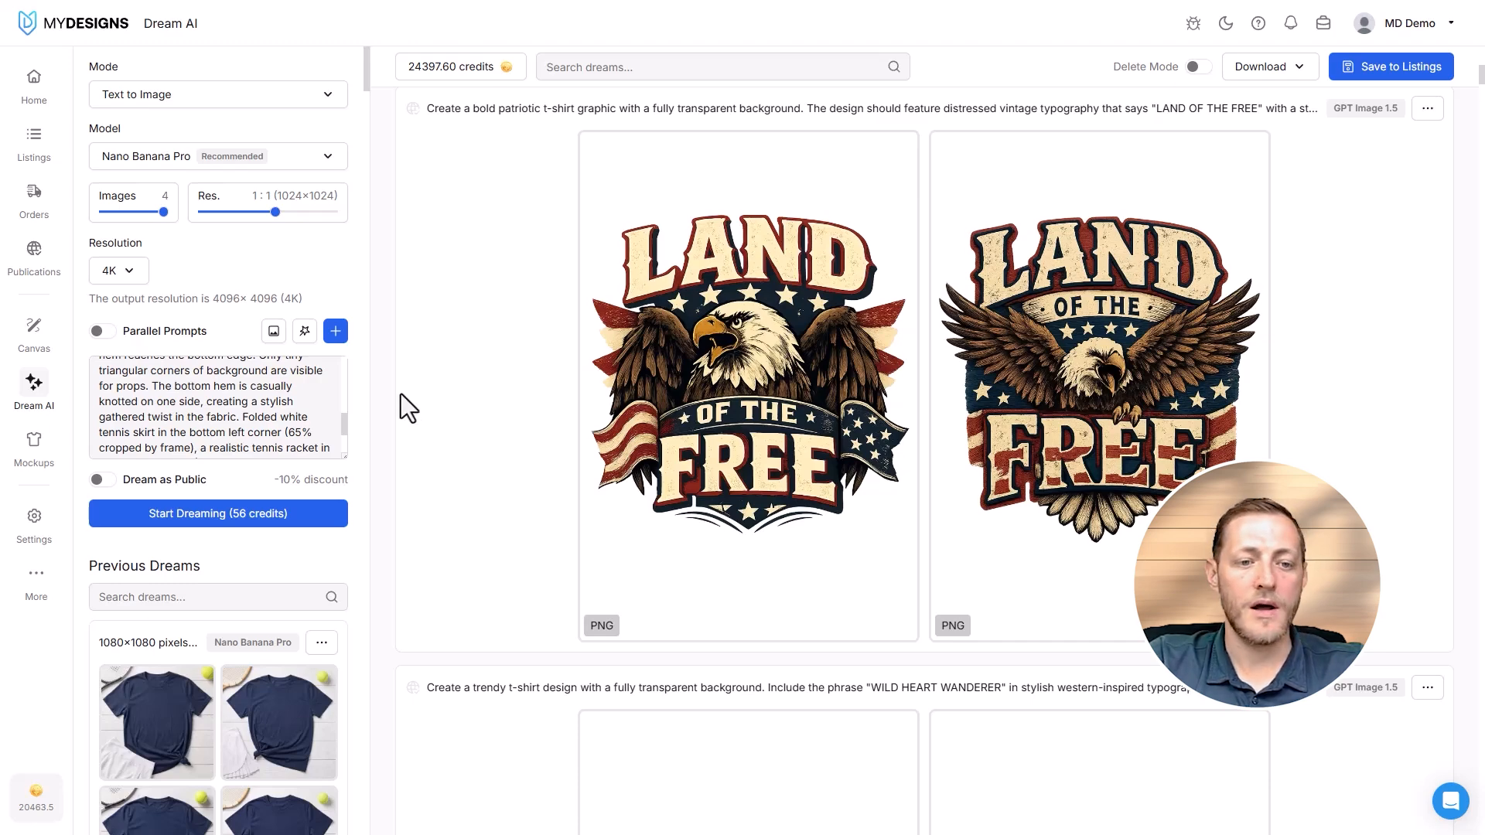
pyautogui.click(101, 332)
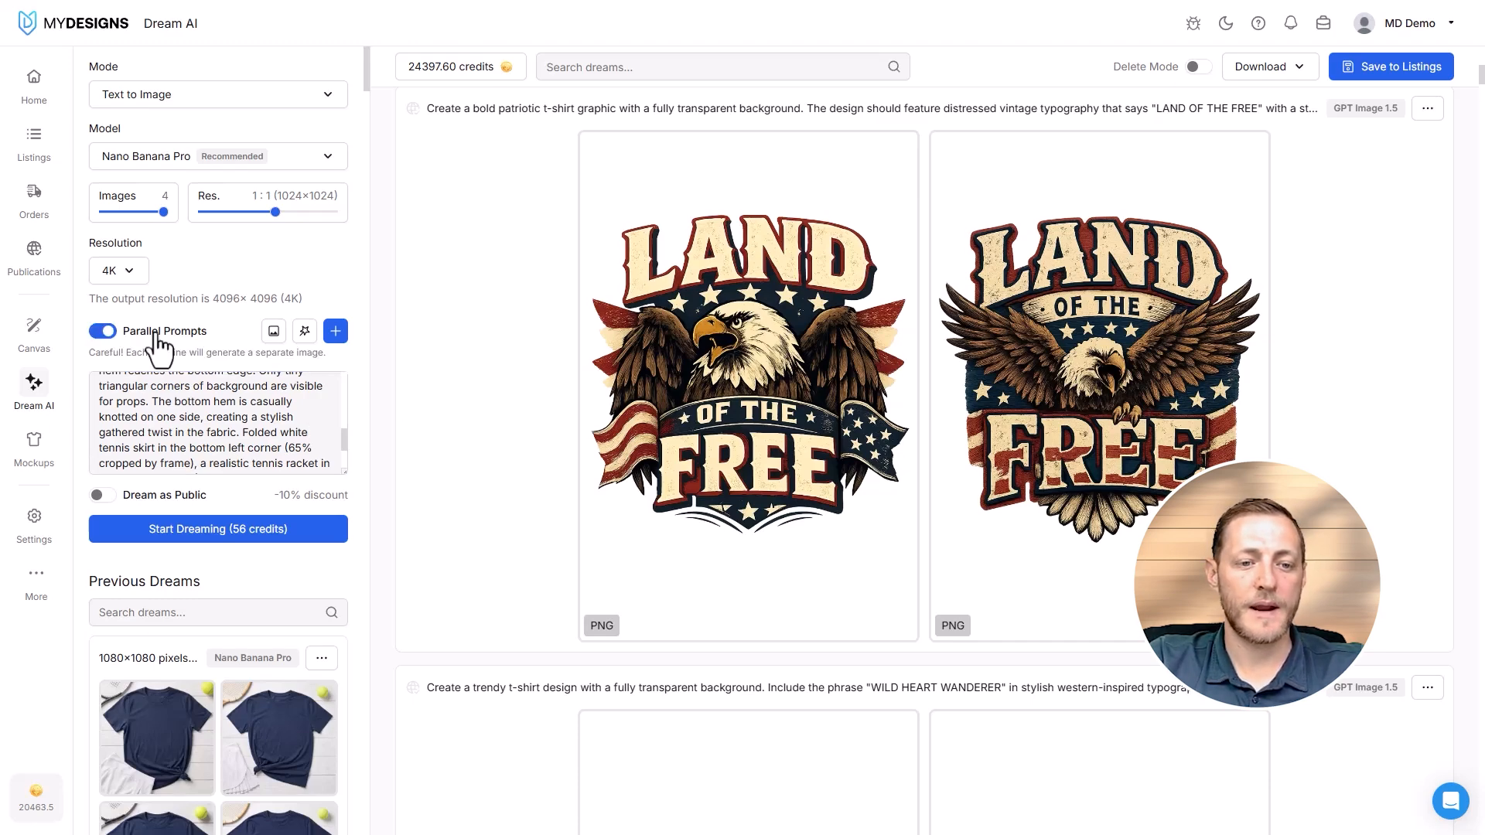
pyautogui.click(101, 495)
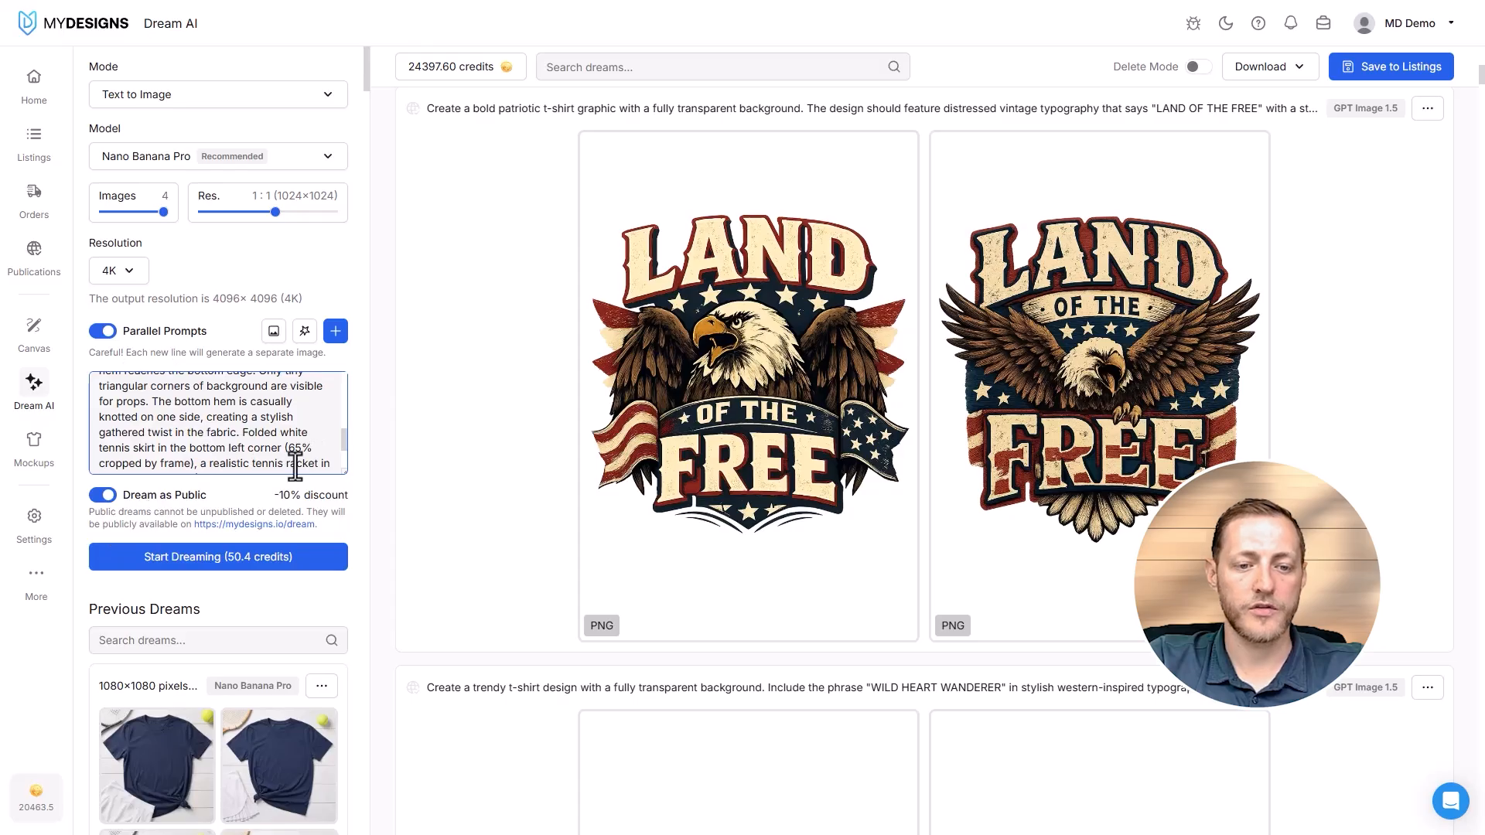
# - Replace the prompt with the five white-background t-shirt prompts, from "I'M NOT FOR EVERYONE" to "NO EXCUSES JUST RESULTS", and start dreaming them
pyautogui.hotkey('ctrl', 'a')
pyautogui.hotkey('ctrl', 'v')
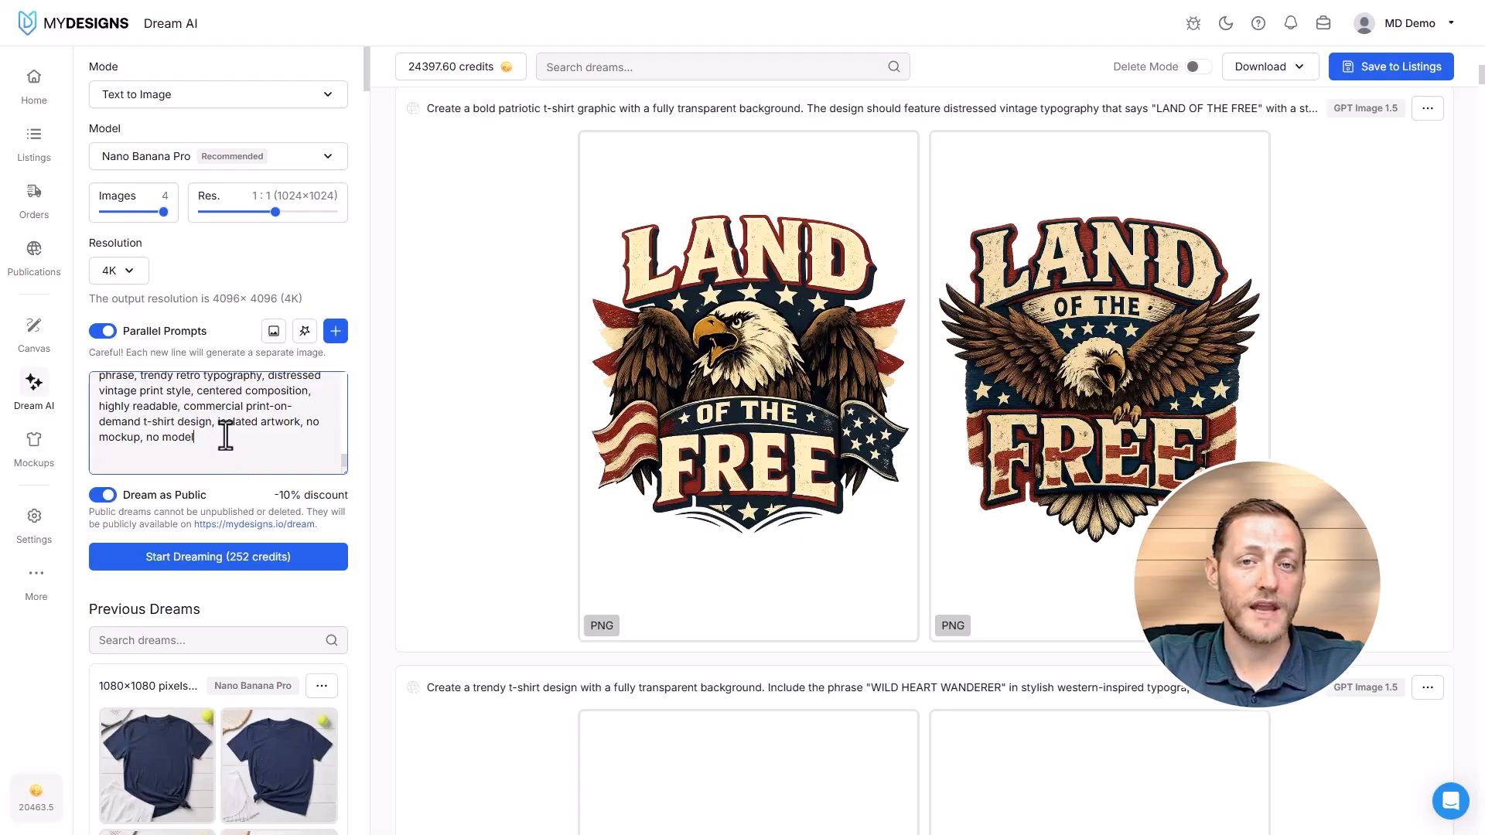
pyautogui.click(179, 558)
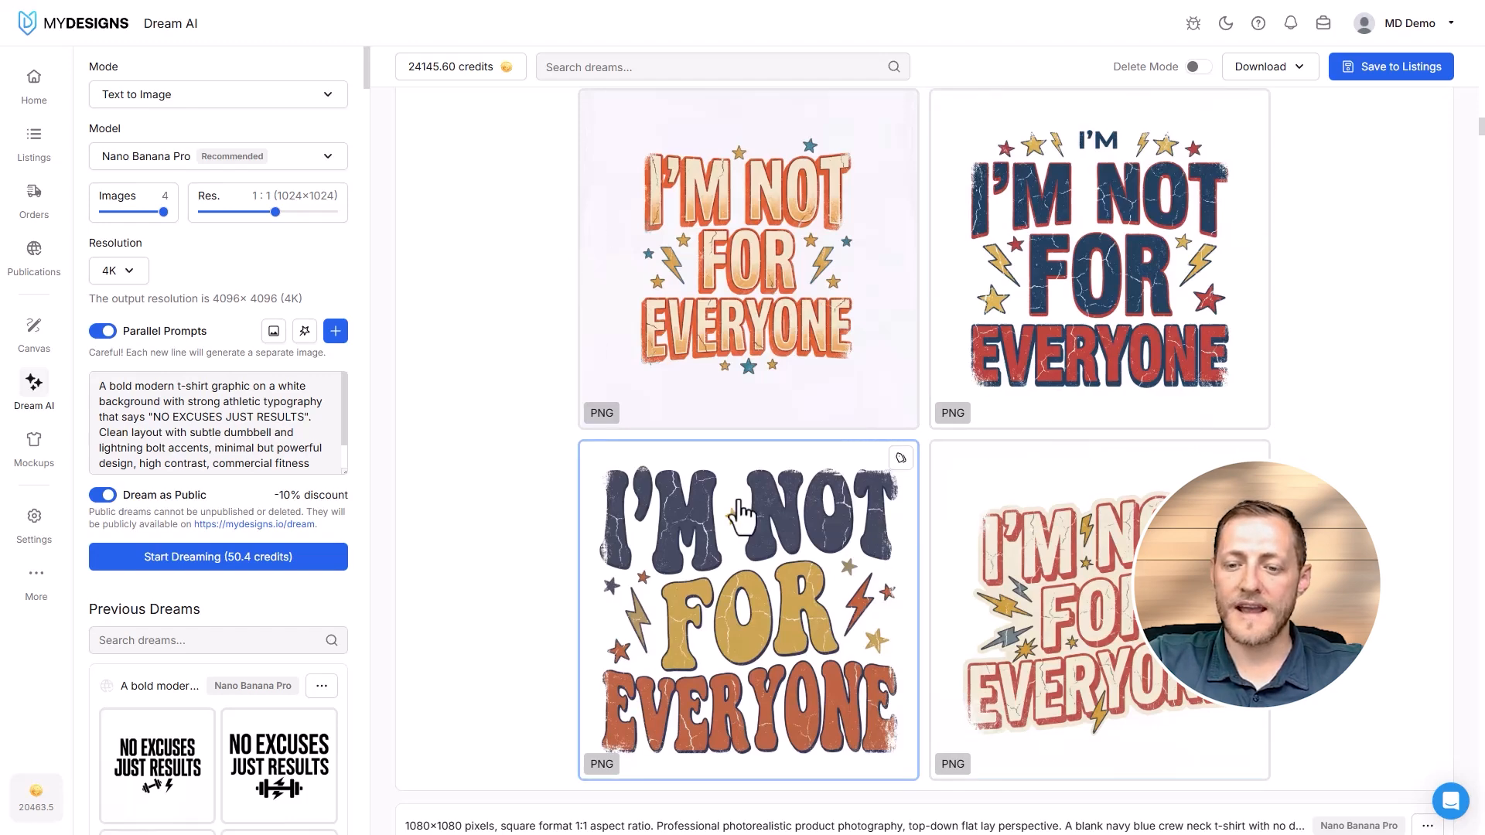
# - Examine the Nano Banana Pro t-shirt designs from "I'M NOT FOR EVERYONE" up to "NO EXCUSES JUST RESULTS", checking their backgrounds
pyautogui.scroll(10, 831, 607)
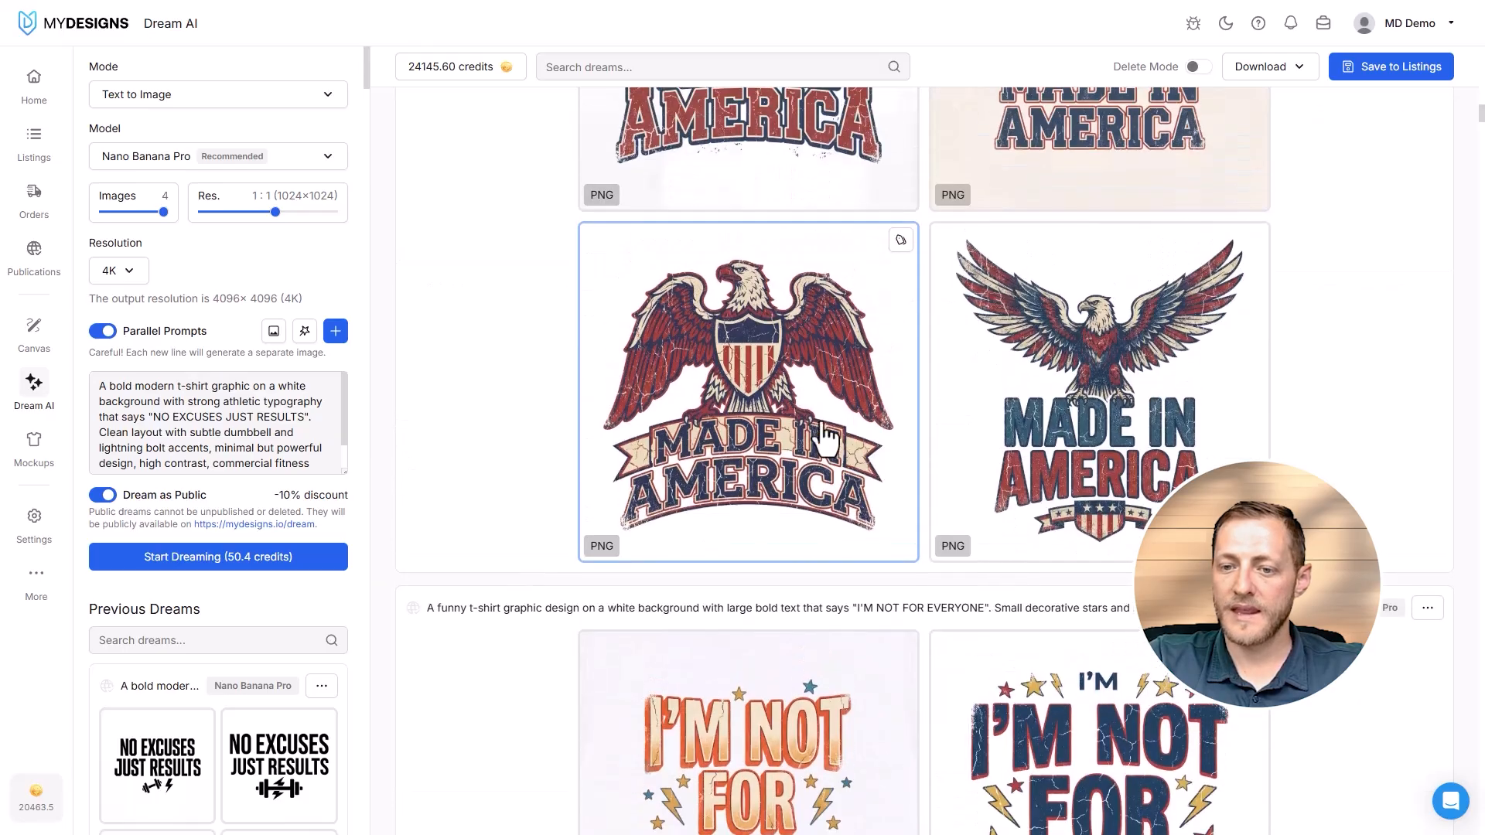
pyautogui.scroll(8, 656, 424)
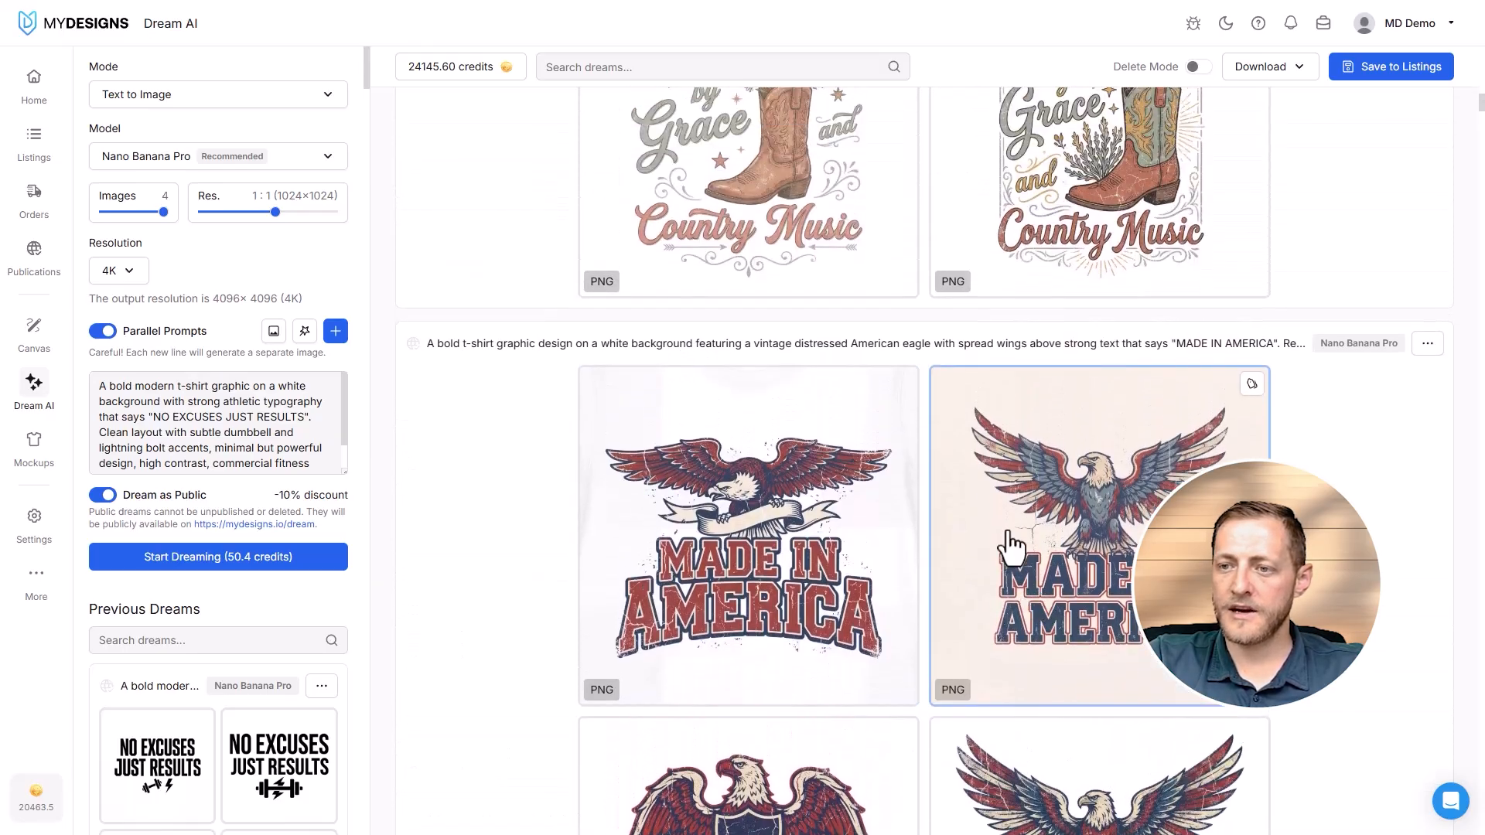
pyautogui.scroll(3, 1025, 418)
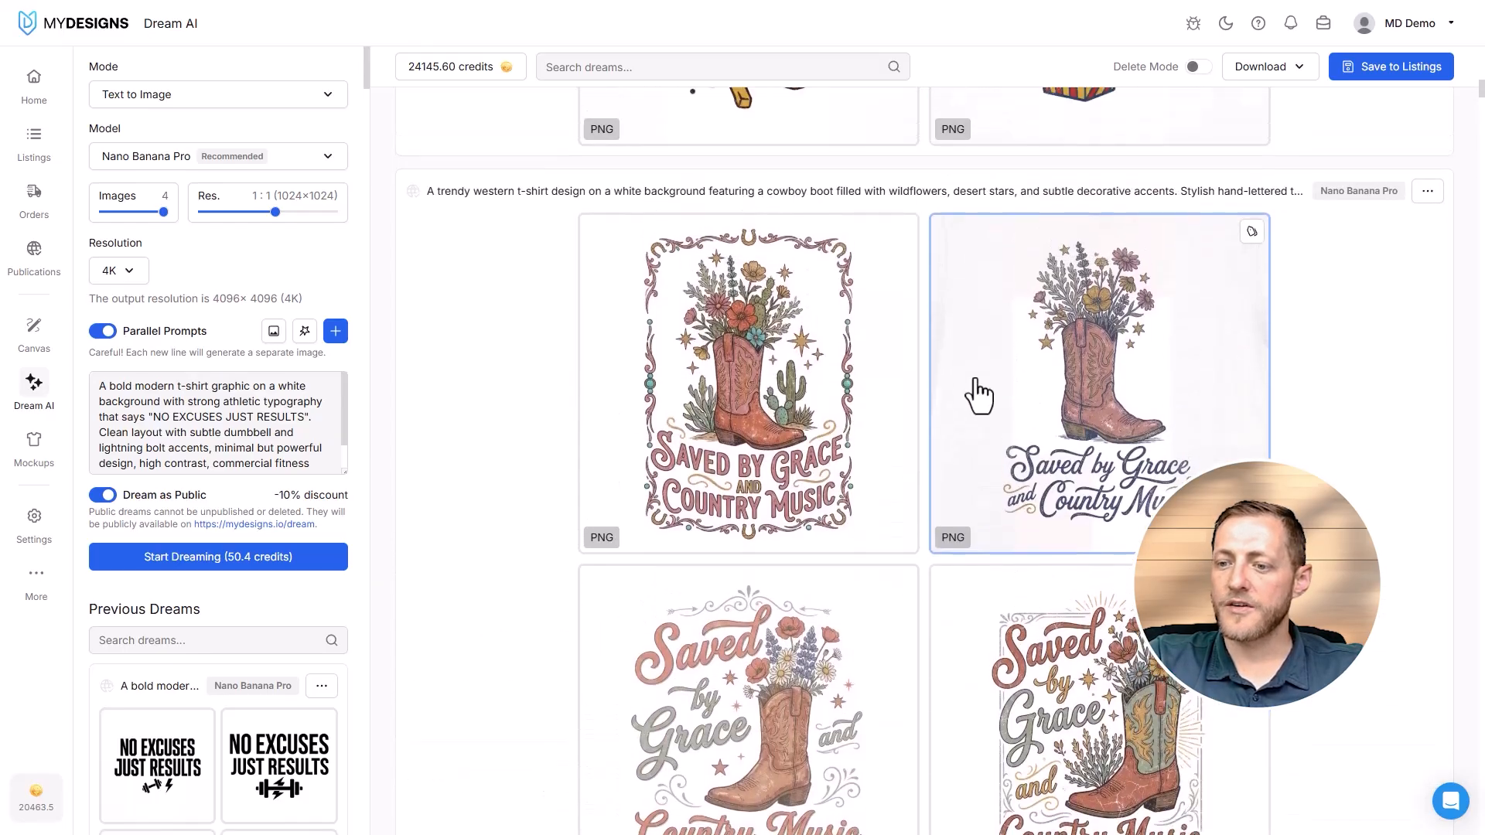
pyautogui.scroll(6, 808, 491)
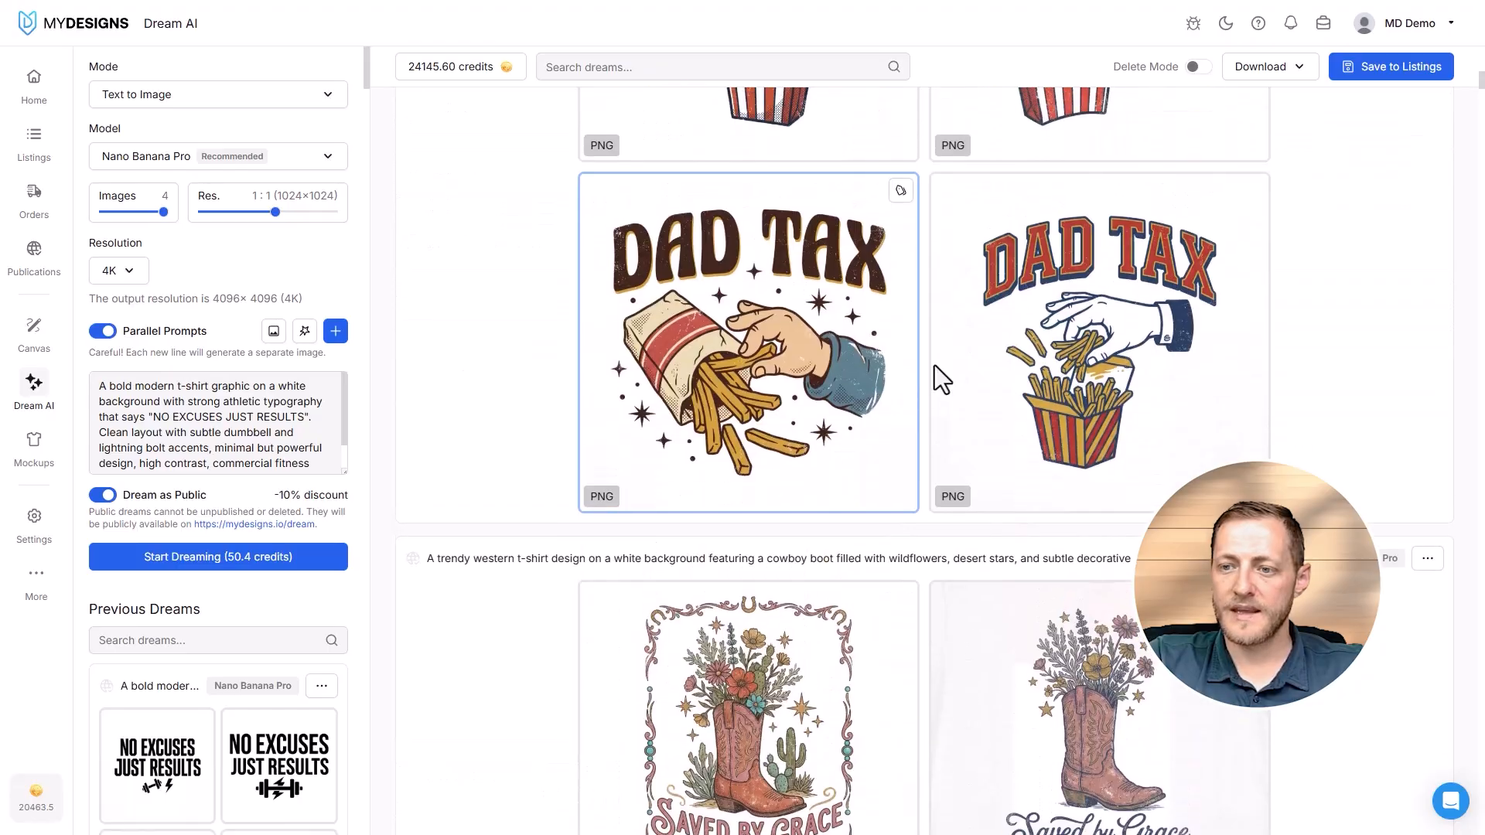
pyautogui.scroll(15, 926, 405)
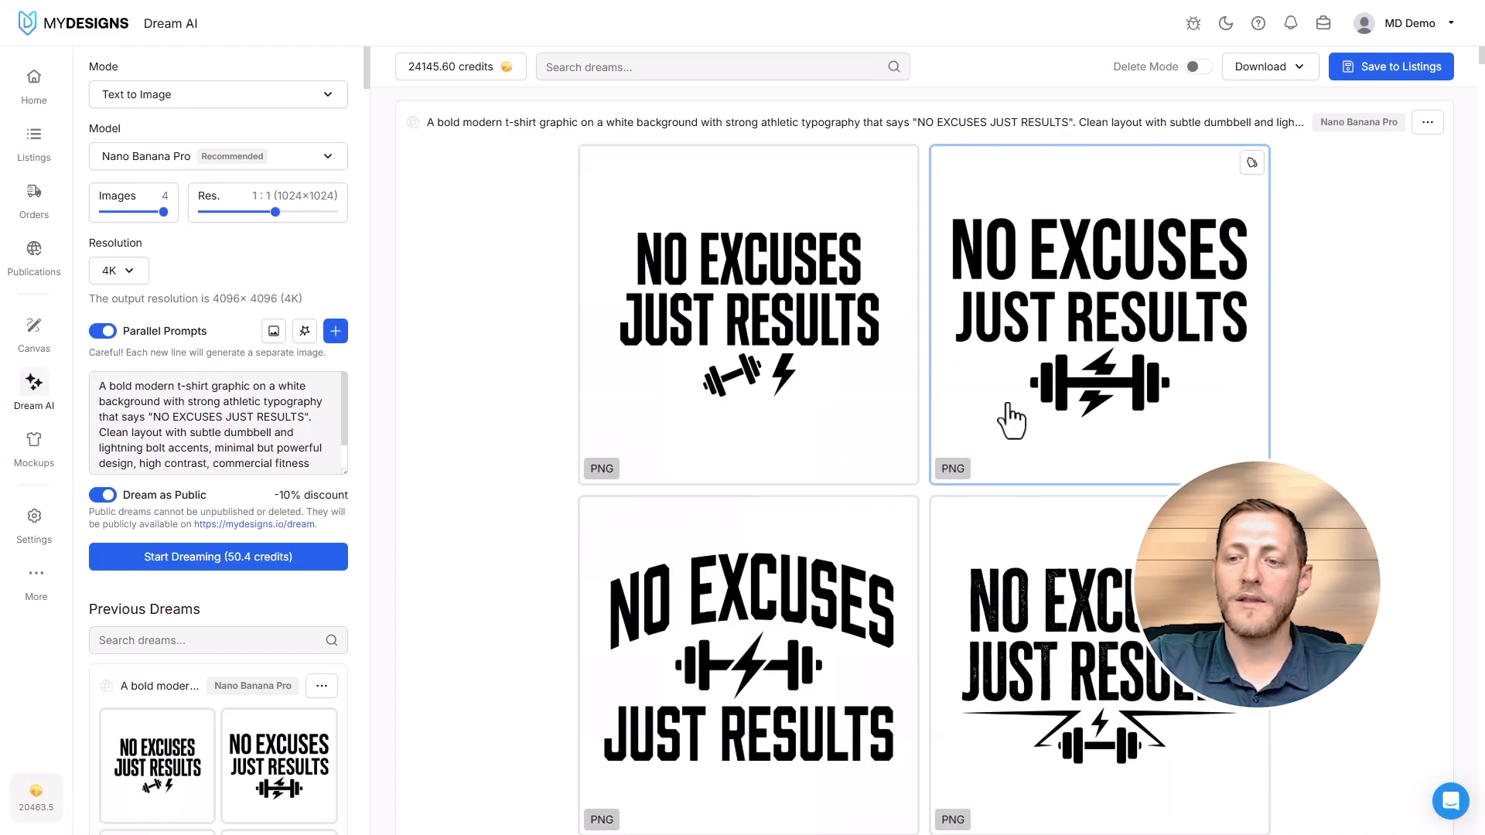
pyautogui.scroll(-15, 1005, 421)
pyautogui.scroll(-5, 1119, 367)
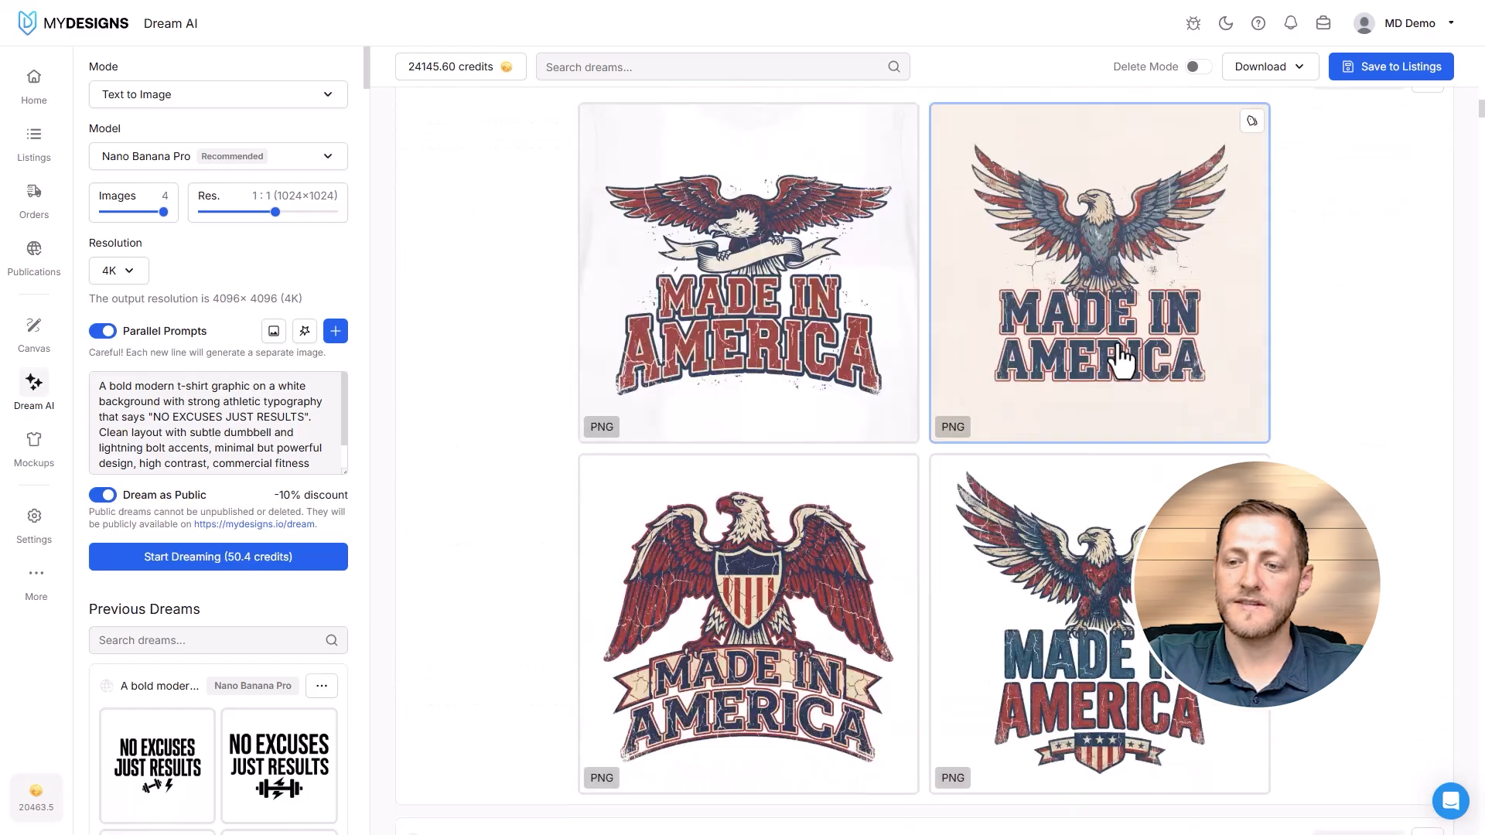
# - Select the "MADE IN AMERICA" eagle design on the beige background and check its save-to-listings and download options
pyautogui.click(1133, 297)
pyautogui.scroll(5, 1145, 310)
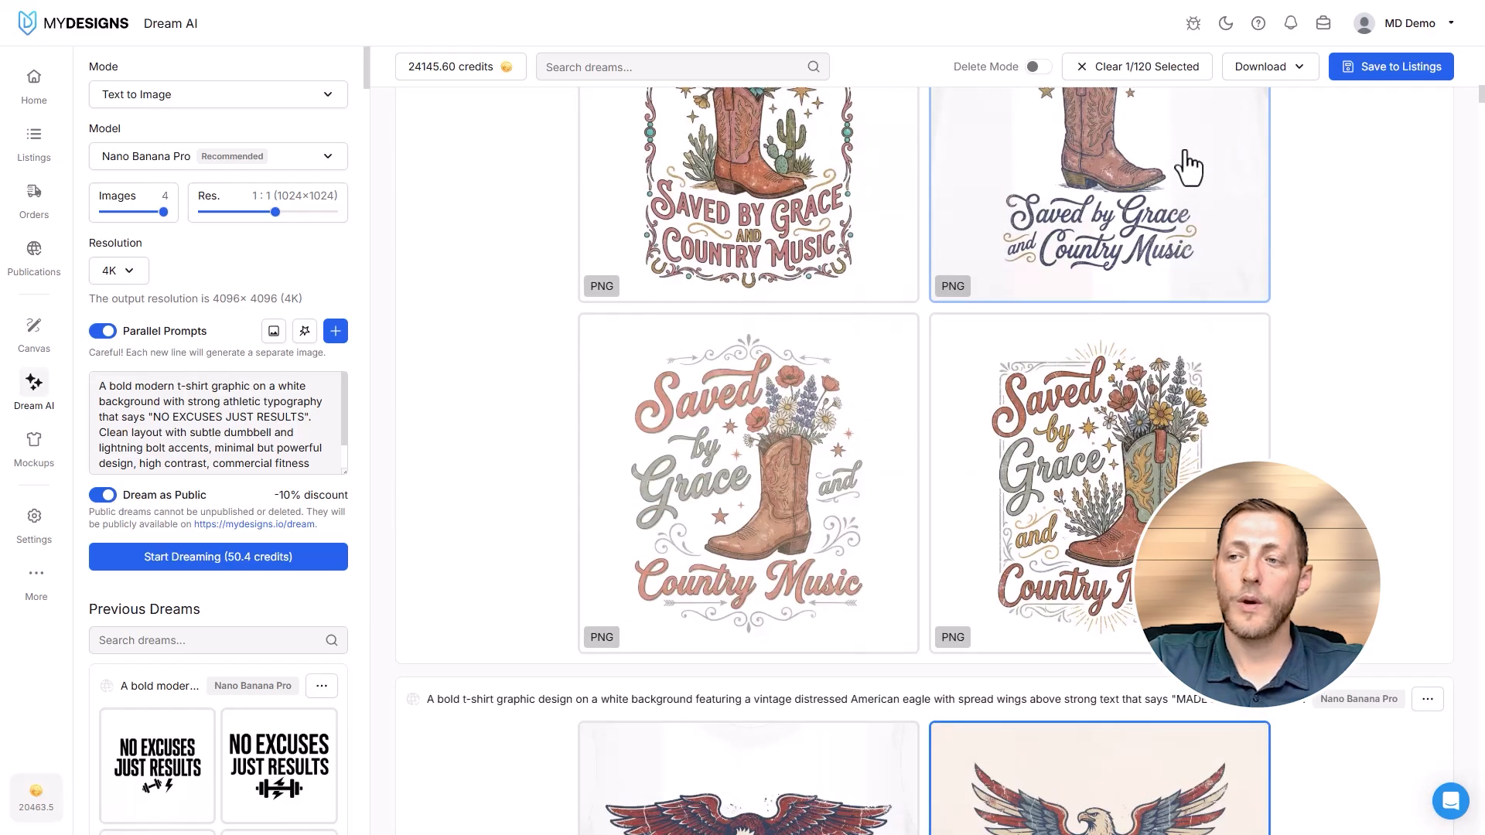
pyautogui.click(1390, 74)
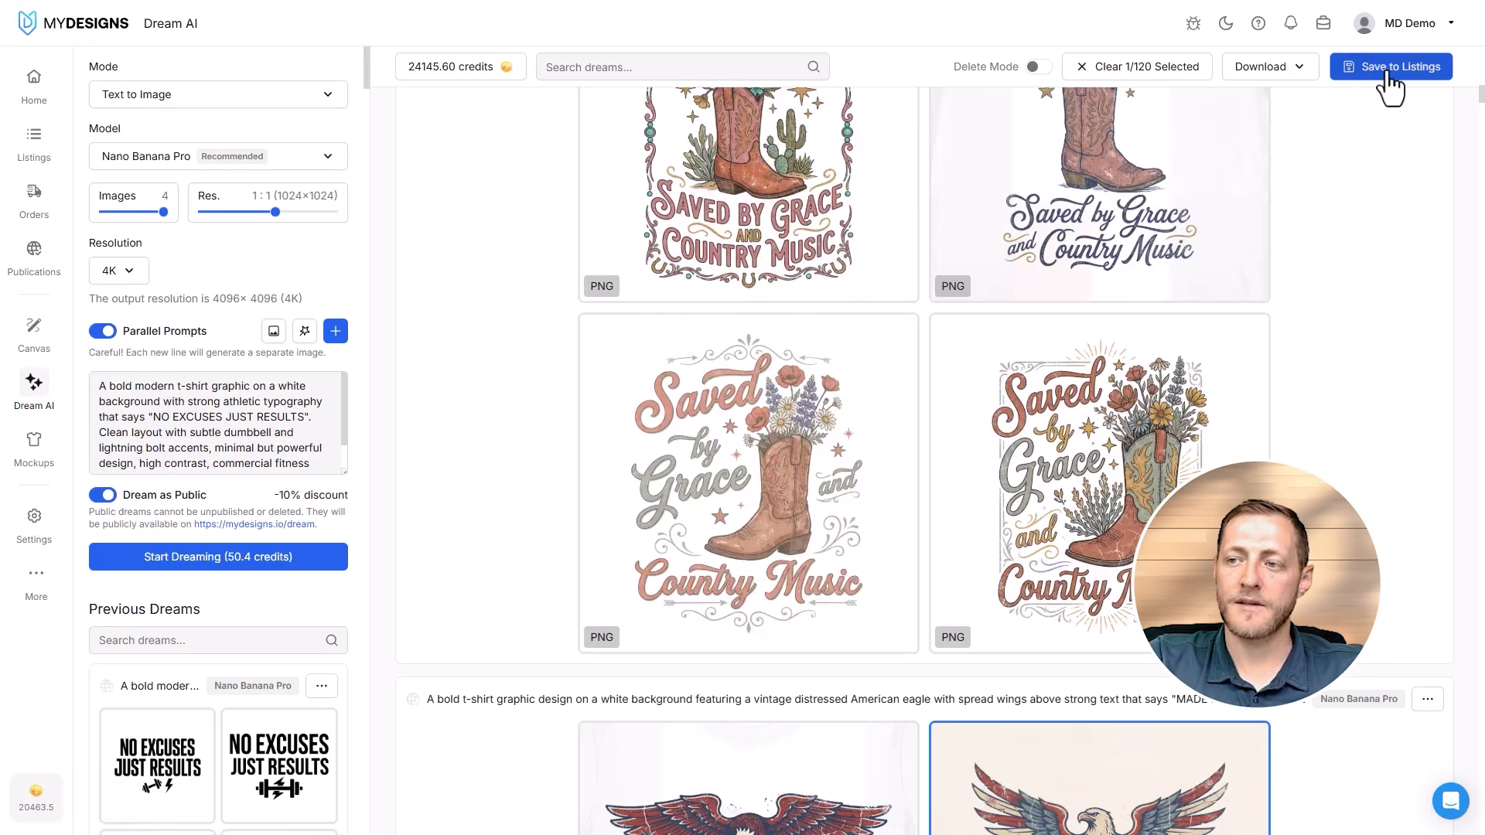
pyautogui.click(1005, 48)
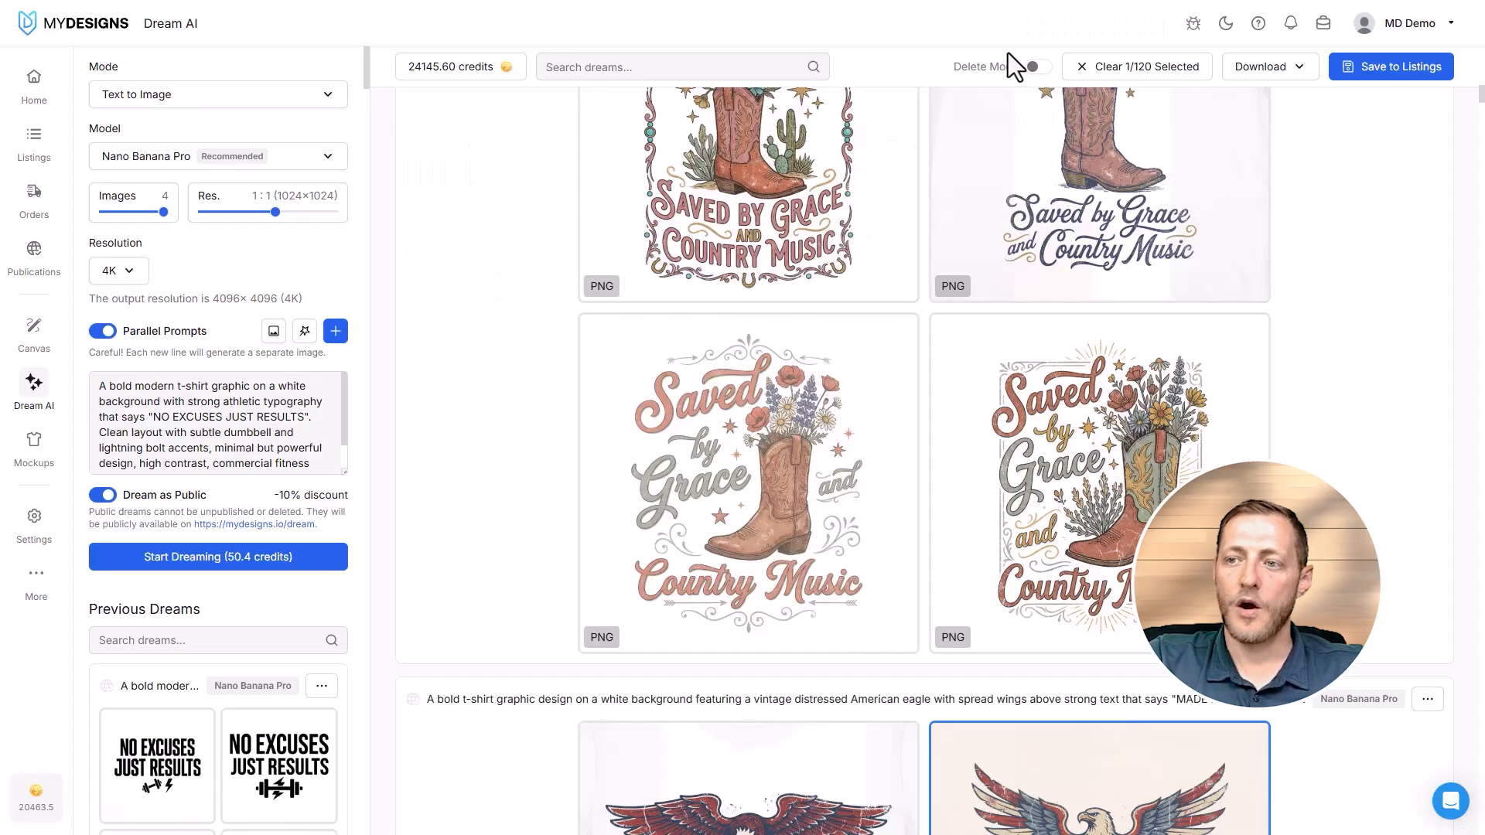
pyautogui.click(1270, 69)
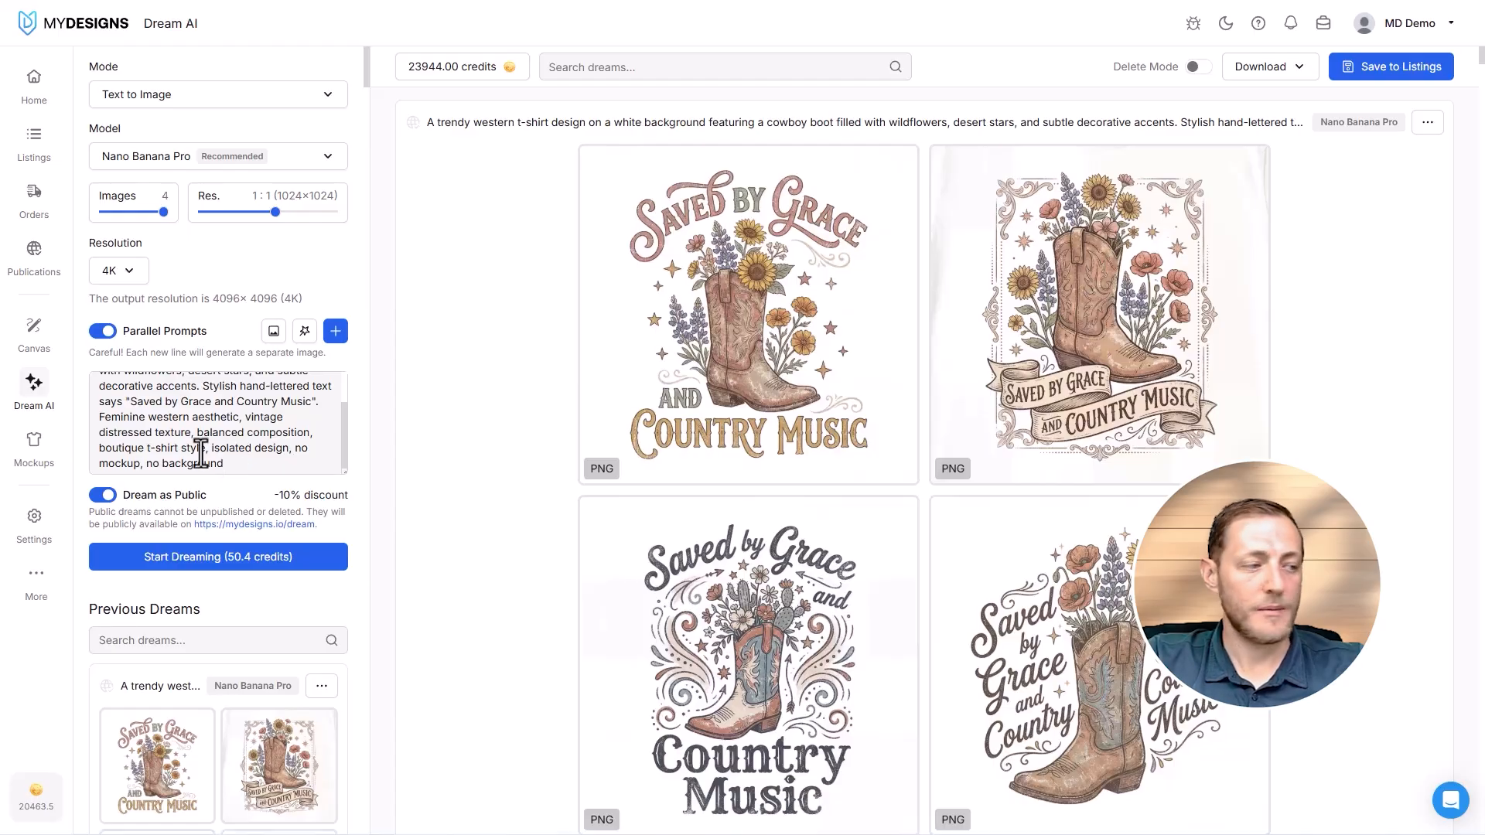
# - Replace the prompt with the blank navy t-shirt flat-lay prompts with golf, softball and tennis props, and start dreaming them
pyautogui.click(285, 467)
pyautogui.hotkey('ctrl', 'a')
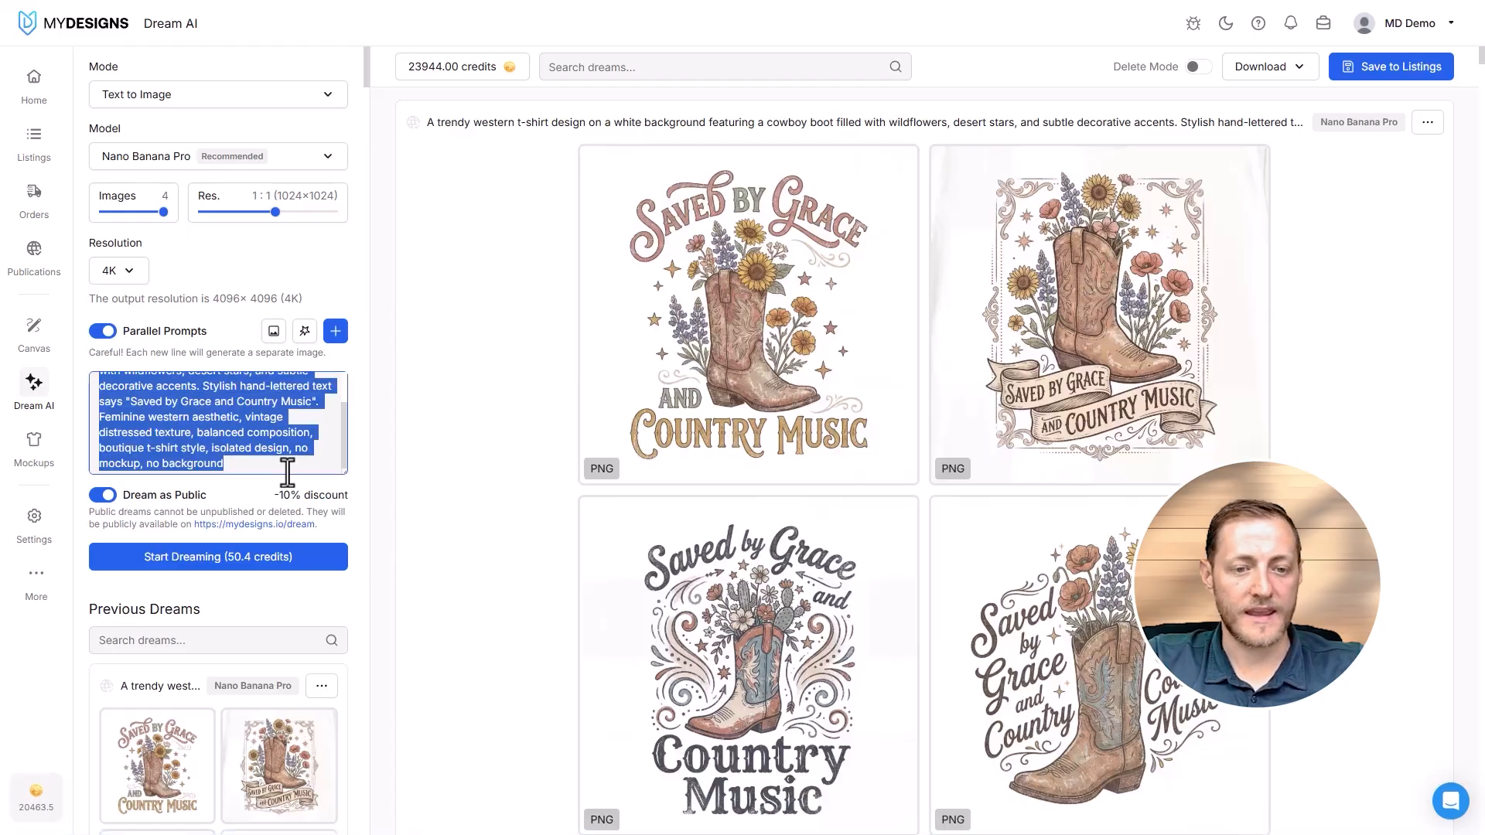
pyautogui.hotkey('ctrl', 'v')
pyautogui.scroll(8, 241, 443)
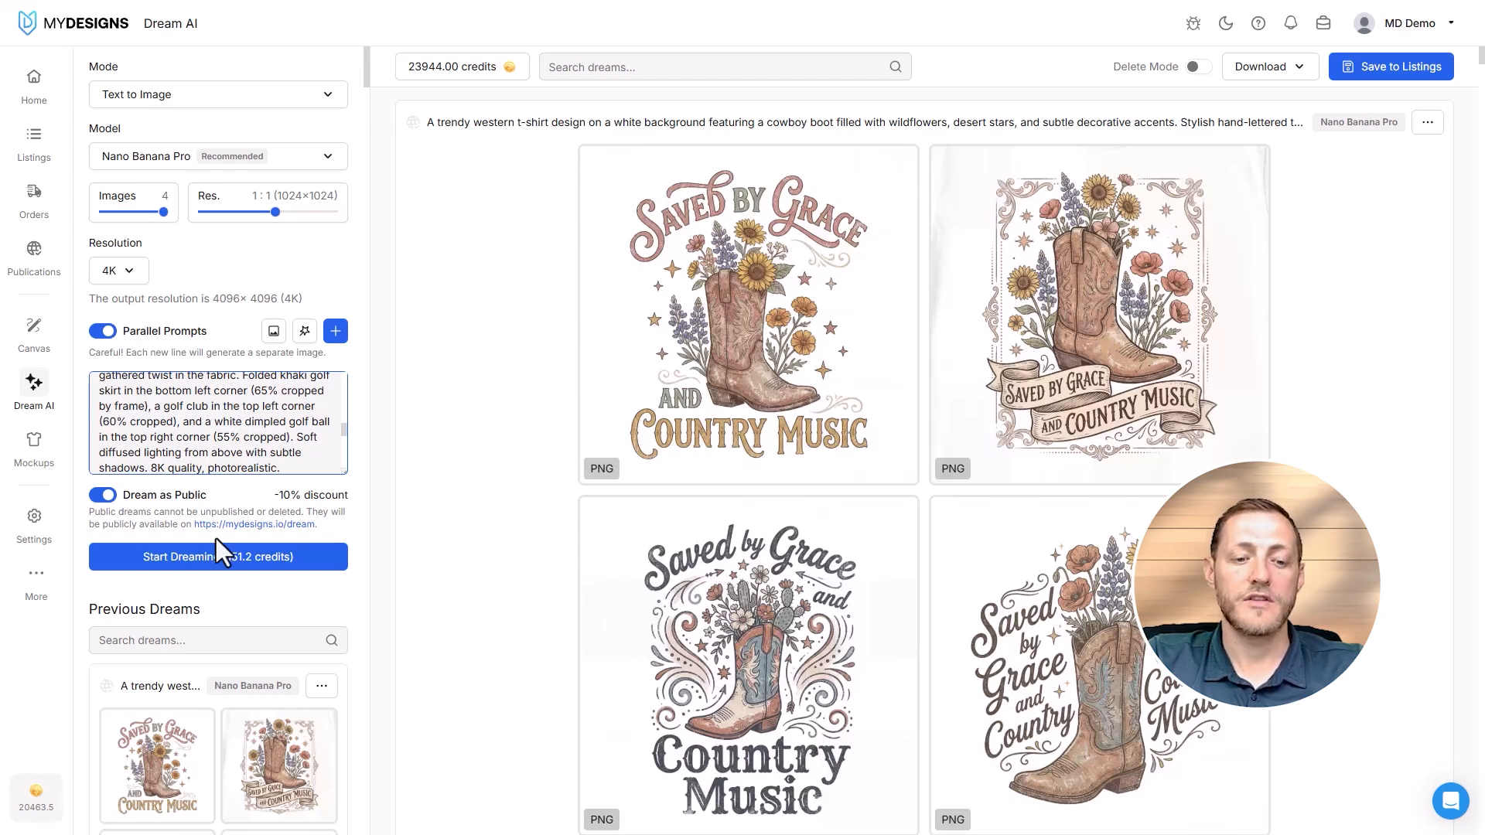
pyautogui.click(208, 563)
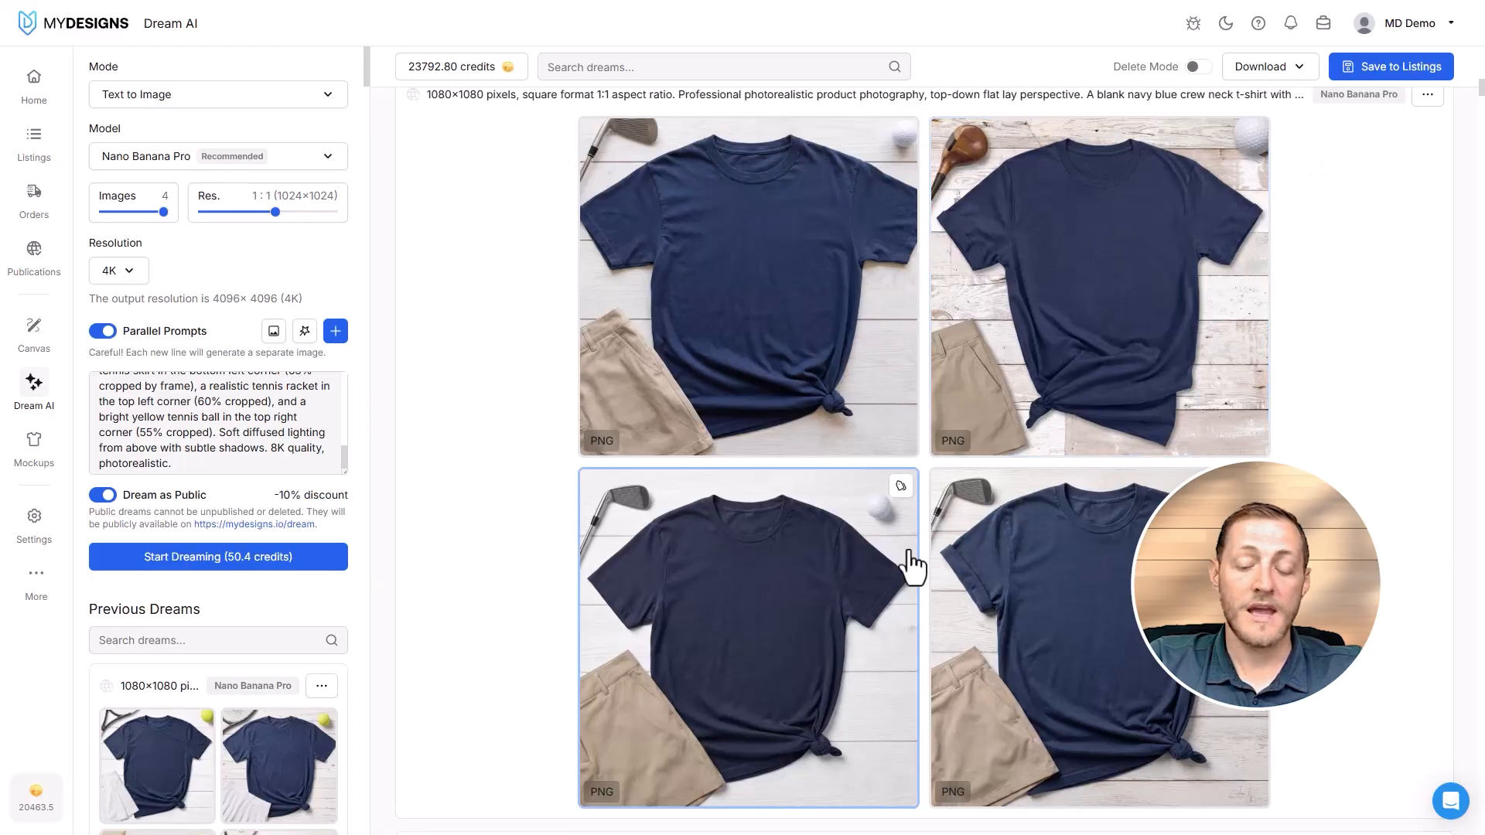
# - Examine the generated navy t-shirt flat-lay photos, from the golf set up through the softball and tennis sets
pyautogui.scroll(9, 983, 498)
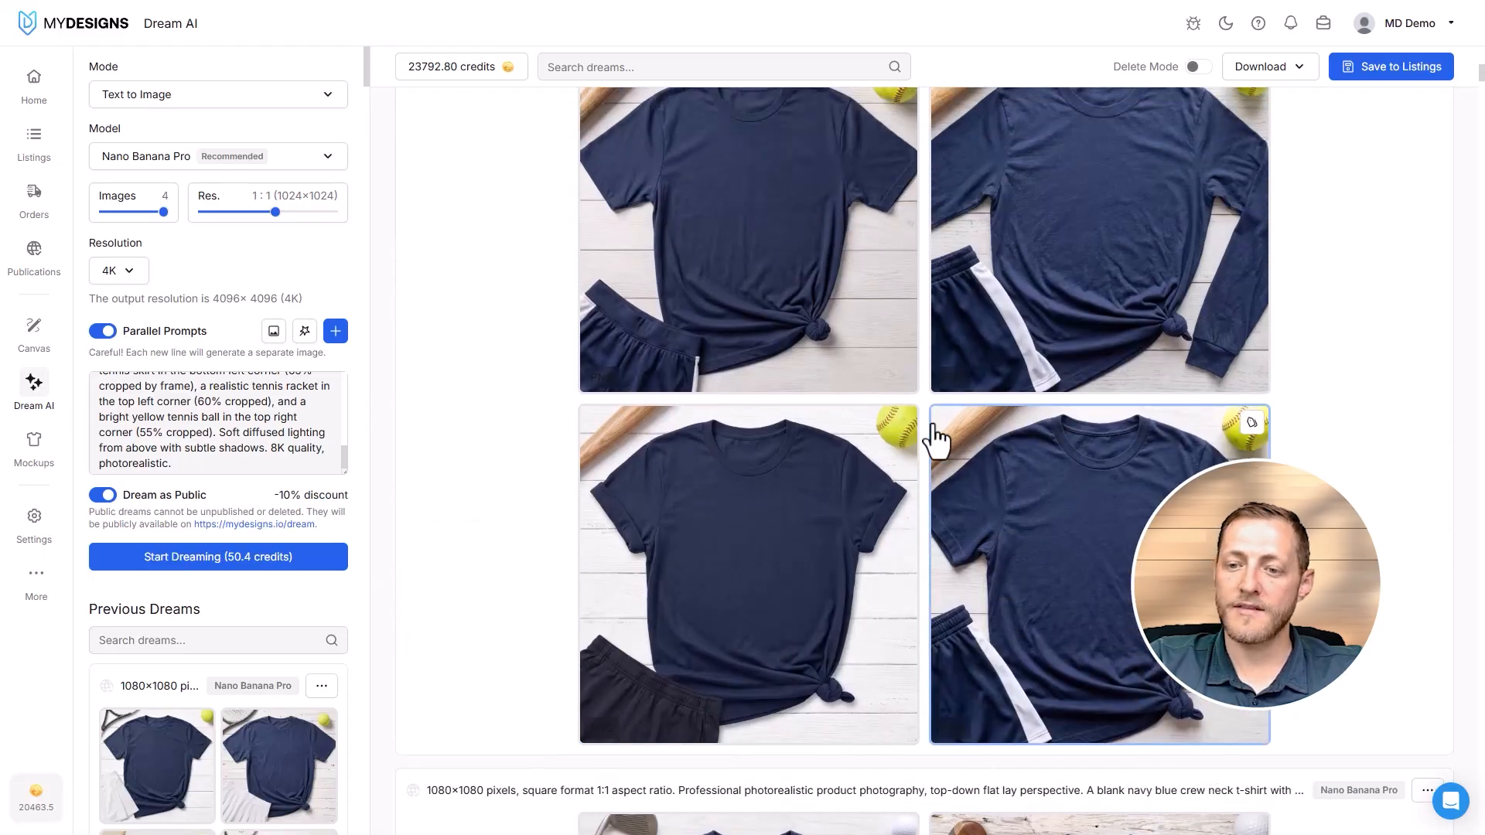
pyautogui.scroll(8, 928, 440)
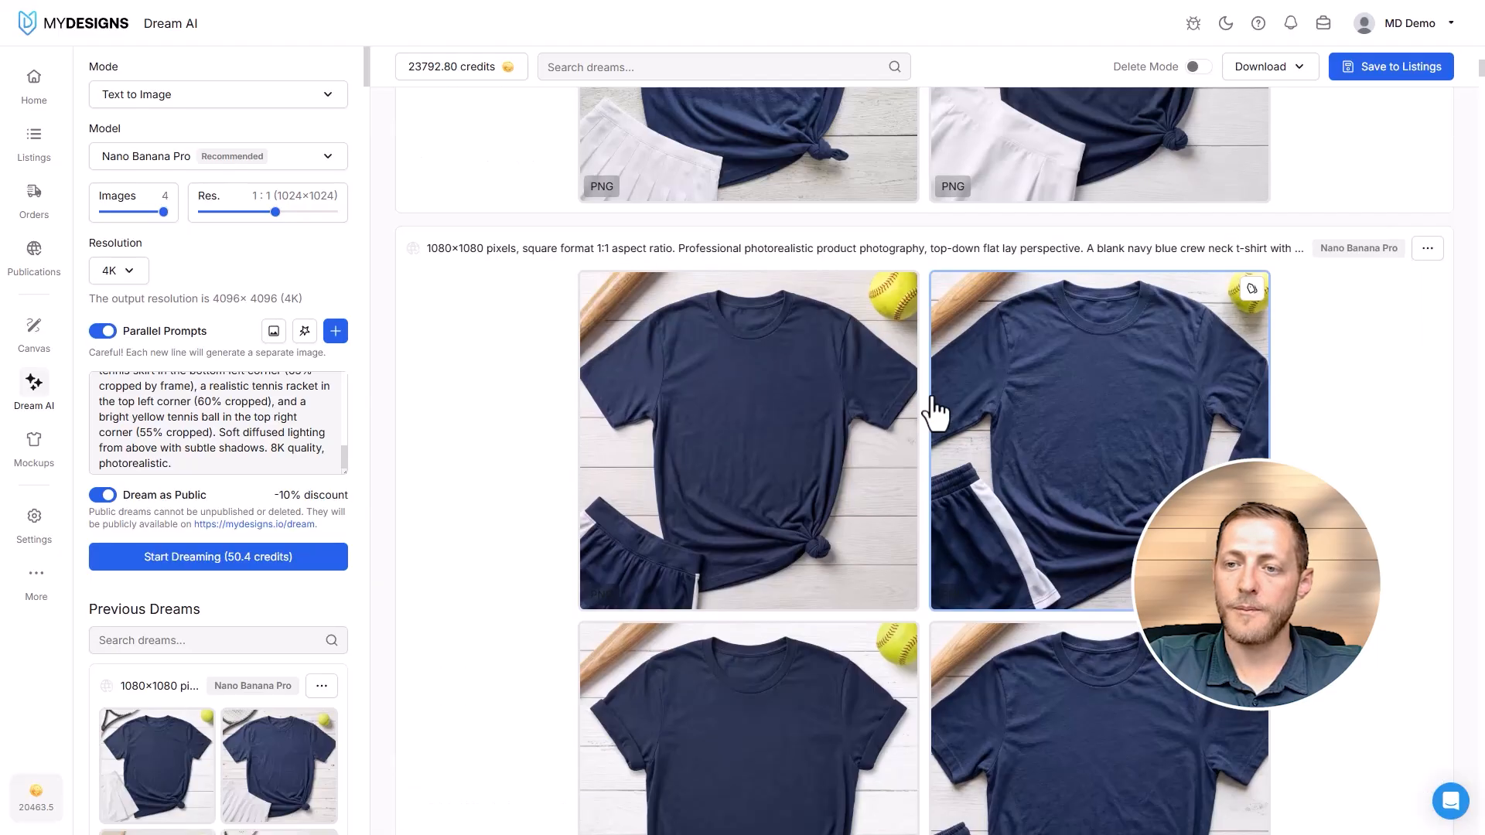
pyautogui.scroll(2, 795, 431)
pyautogui.scroll(-1, 616, 382)
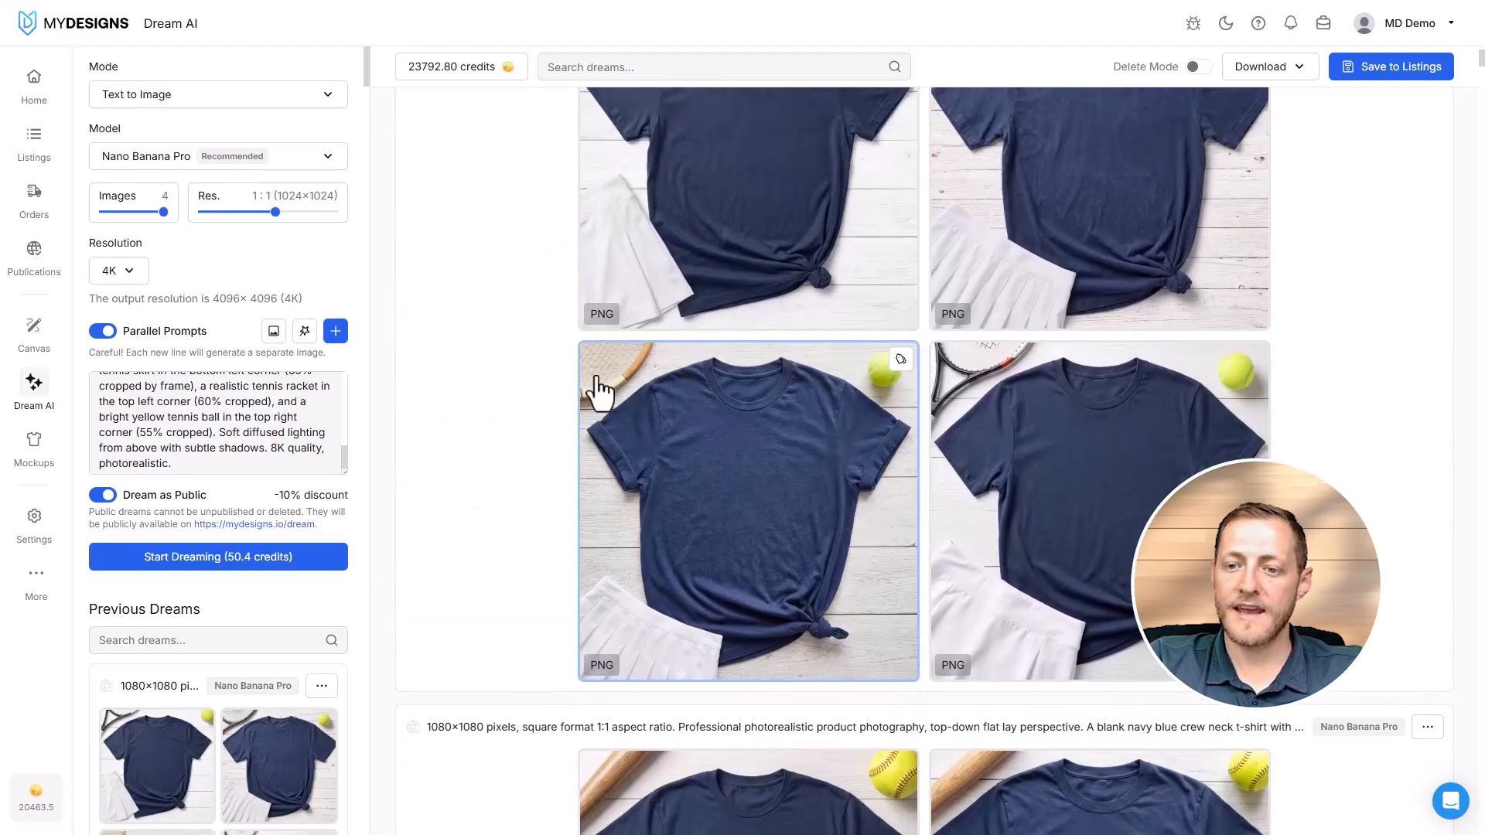
pyautogui.scroll(2, 928, 402)
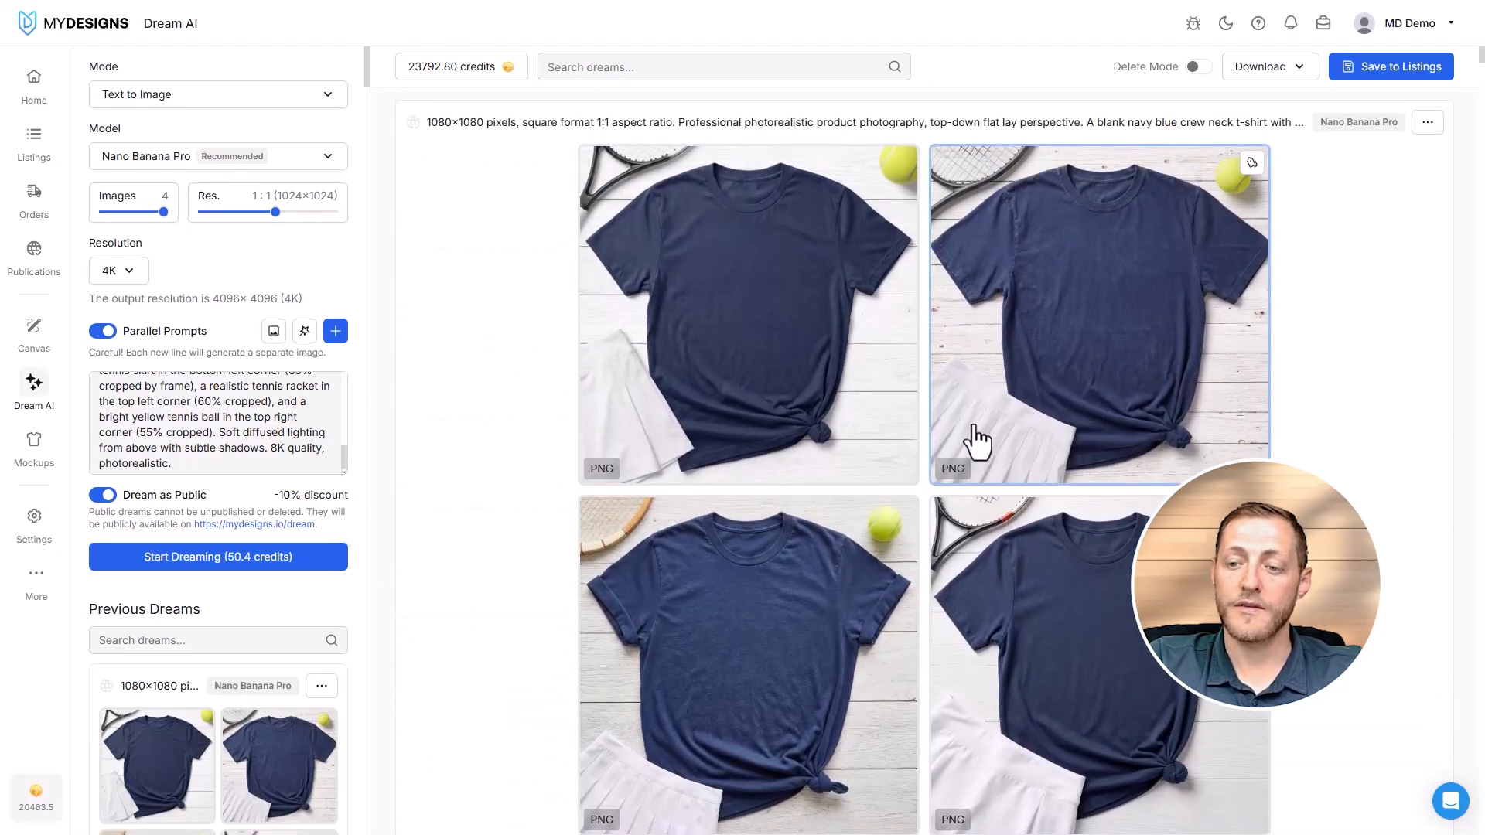